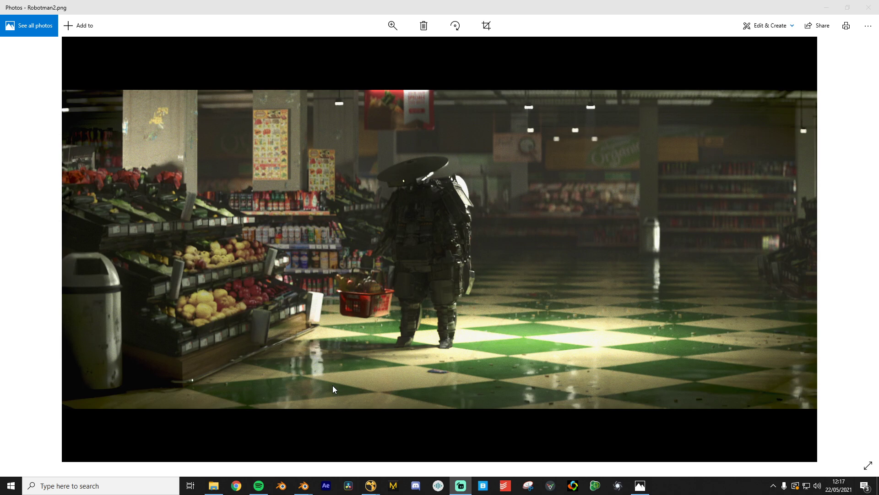
Minimize the Robotman2.png preview in Photos and move the File Explorer window aside
{"action": "left_click", "coordinate": [826, 8]}
{"action": "left_click_drag", "start_coordinate": [443, 170], "coordinate": [390, 164]}
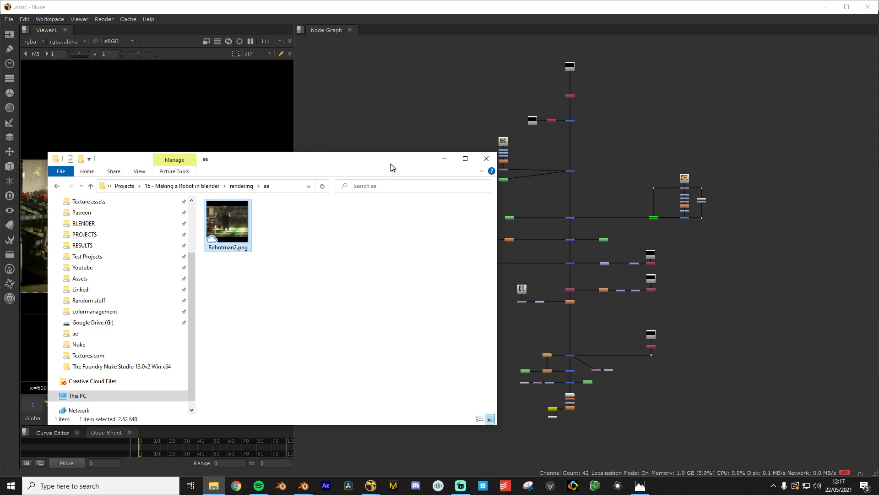
Reposition the ae rendering folder window, then minimize it to reveal the Nuke comp
{"action": "left_click_drag", "start_coordinate": [390, 168], "coordinate": [337, 162]}
{"action": "left_click", "coordinate": [392, 155]}
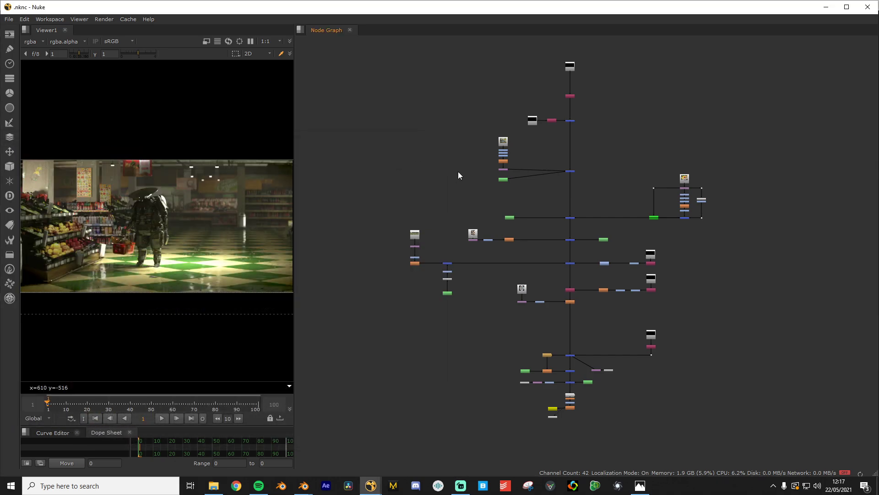
Pan the node tree into view, widen the viewer panel and fit the composite to it
{"action": "scroll", "coordinate": [461, 174], "scroll_direction": "up", "scroll_amount": 3}
{"action": "scroll", "coordinate": [462, 174], "scroll_direction": "down", "scroll_amount": 3}
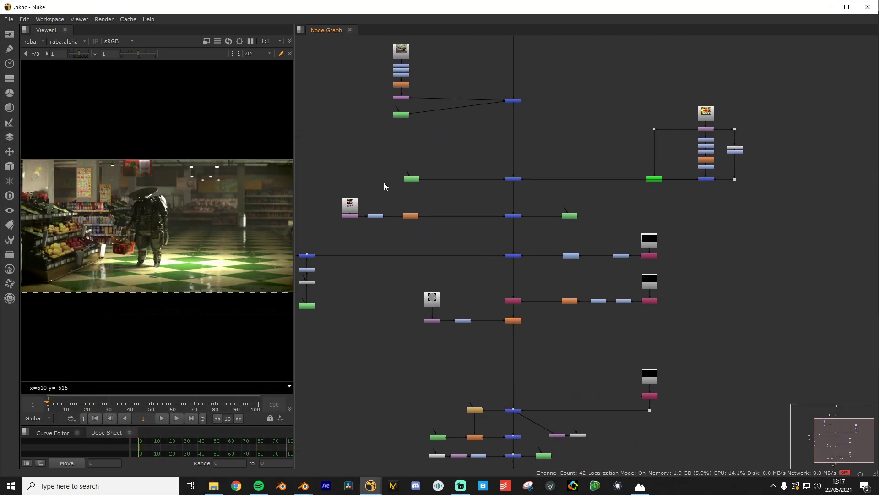
{"action": "scroll", "coordinate": [384, 183], "scroll_direction": "down", "scroll_amount": 1}
{"action": "scroll", "coordinate": [401, 201], "scroll_direction": "down", "scroll_amount": 1}
{"action": "middle_click_drag", "start_coordinate": [411, 209], "coordinate": [469, 249]}
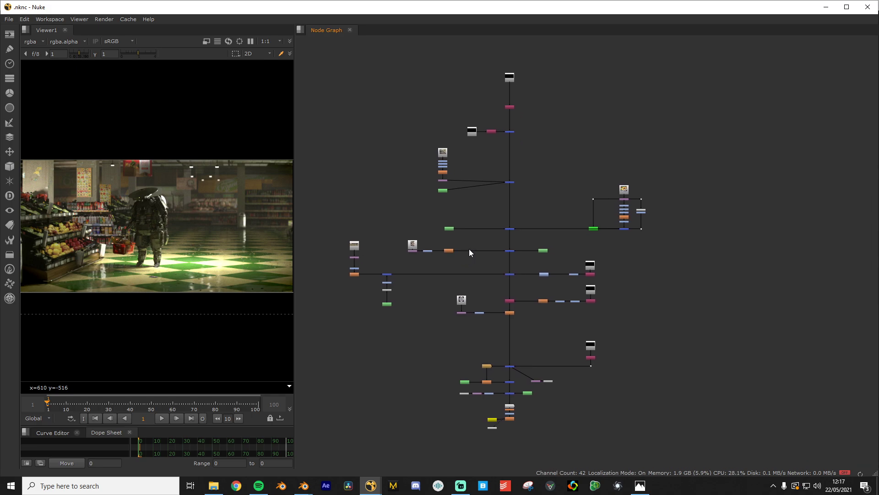
{"action": "left_click_drag", "start_coordinate": [295, 224], "coordinate": [376, 220]}
{"action": "key", "text": "f"}
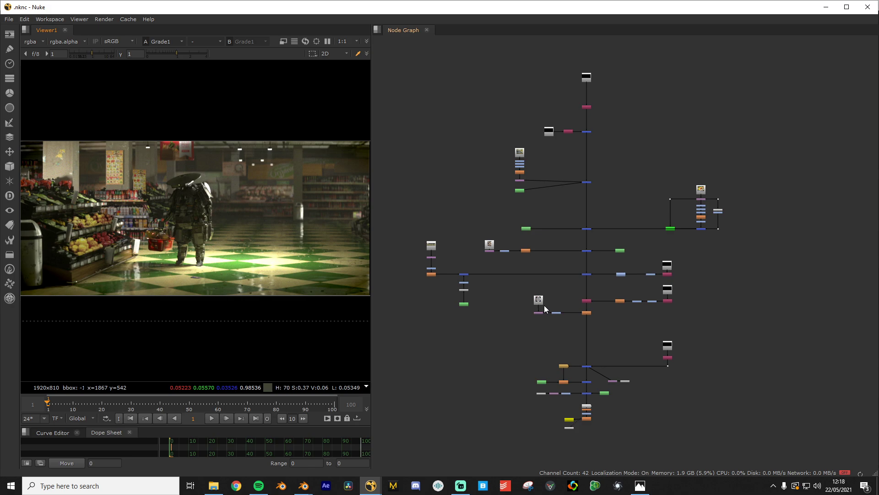
{"action": "scroll", "coordinate": [545, 300], "scroll_direction": "up", "scroll_amount": 8}
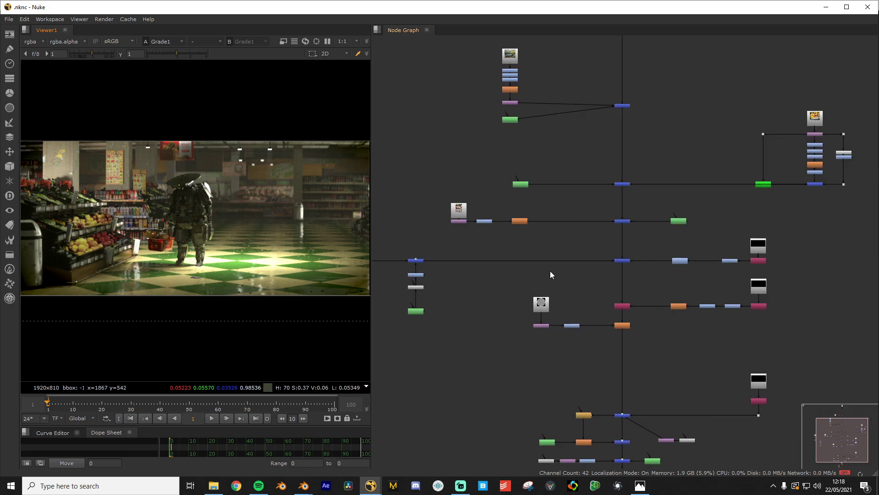
{"action": "scroll", "coordinate": [569, 217], "scroll_direction": "down", "scroll_amount": 2}
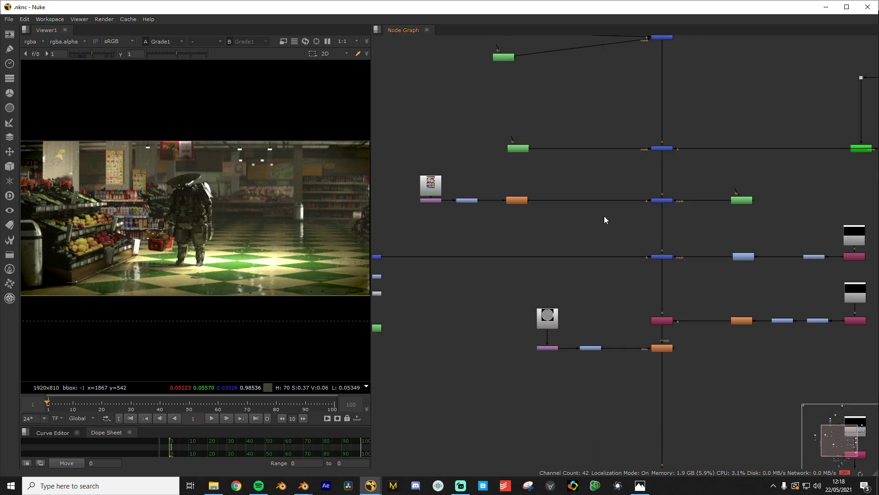
{"action": "middle_click_drag", "start_coordinate": [752, 202], "coordinate": [621, 320]}
{"action": "scroll", "coordinate": [452, 223], "scroll_direction": "up", "scroll_amount": 1}
{"action": "scroll", "coordinate": [606, 233], "scroll_direction": "up", "scroll_amount": 1}
{"action": "middle_click_drag", "start_coordinate": [606, 233], "coordinate": [672, 329]}
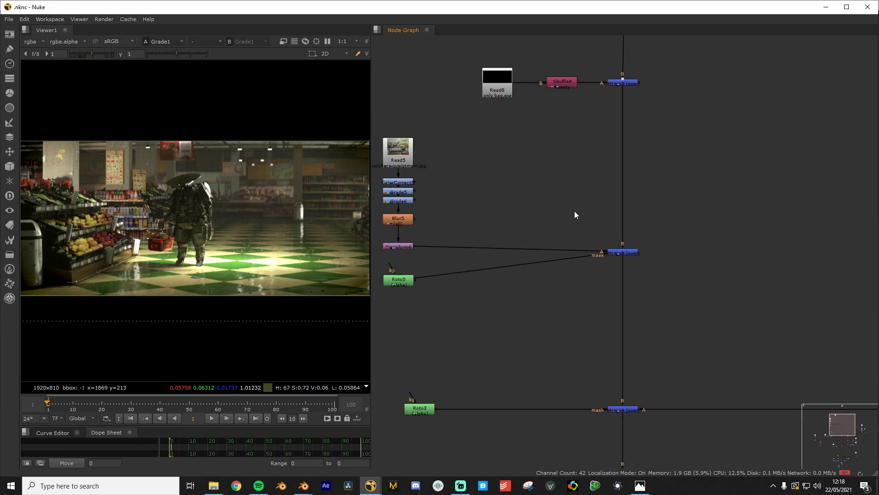
{"action": "middle_click_drag", "start_coordinate": [575, 212], "coordinate": [646, 418]}
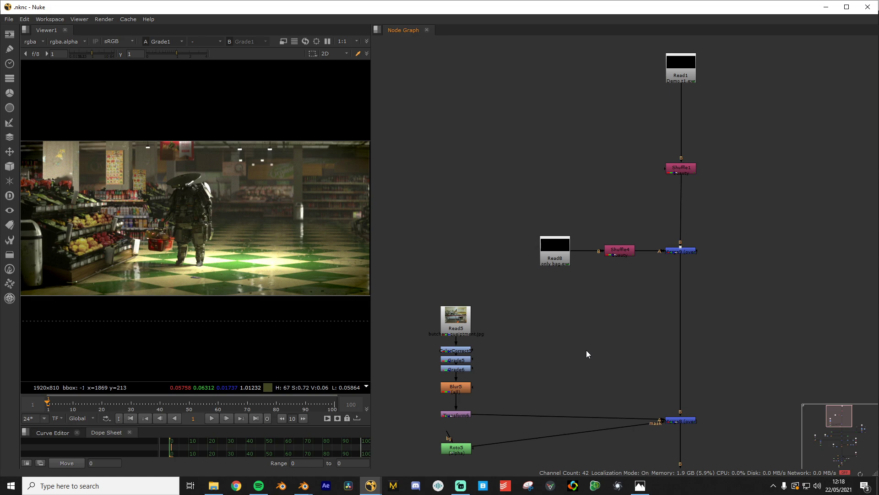
{"action": "scroll", "coordinate": [580, 345], "scroll_direction": "down", "scroll_amount": 5}
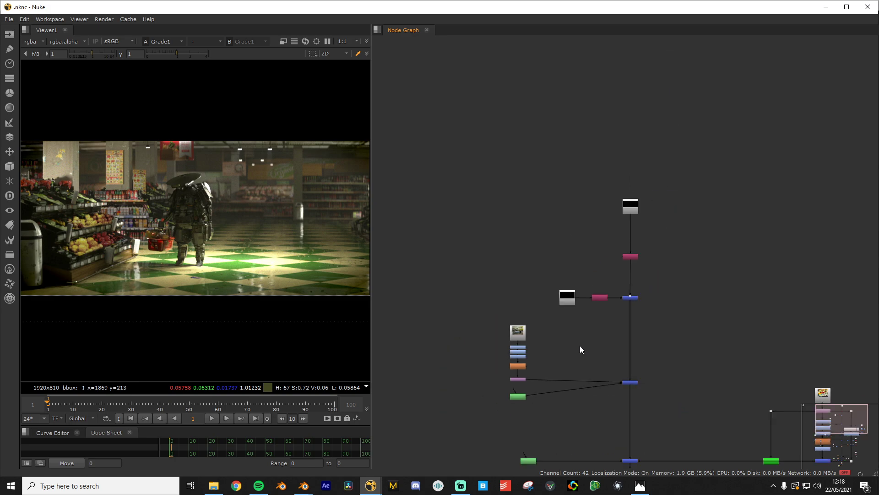
{"action": "middle_click_drag", "start_coordinate": [624, 346], "coordinate": [527, 183]}
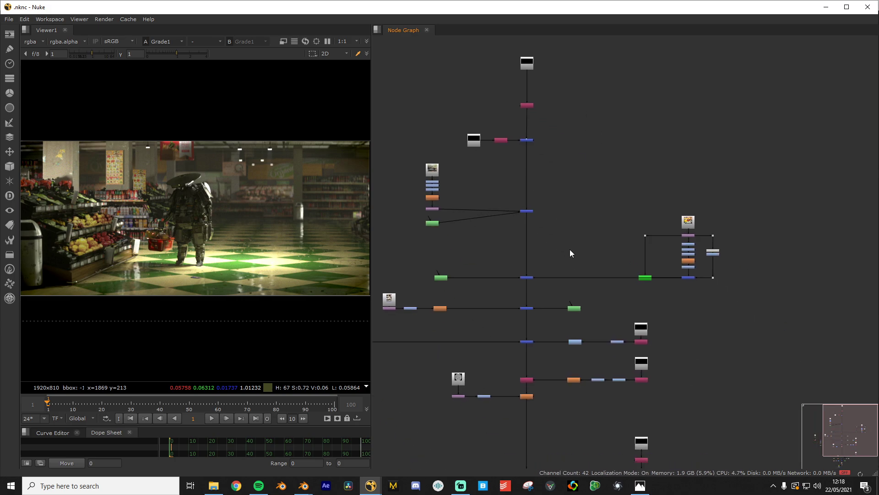
{"action": "scroll", "coordinate": [569, 249], "scroll_direction": "up", "scroll_amount": 3}
{"action": "middle_click_drag", "start_coordinate": [586, 212], "coordinate": [583, 205]}
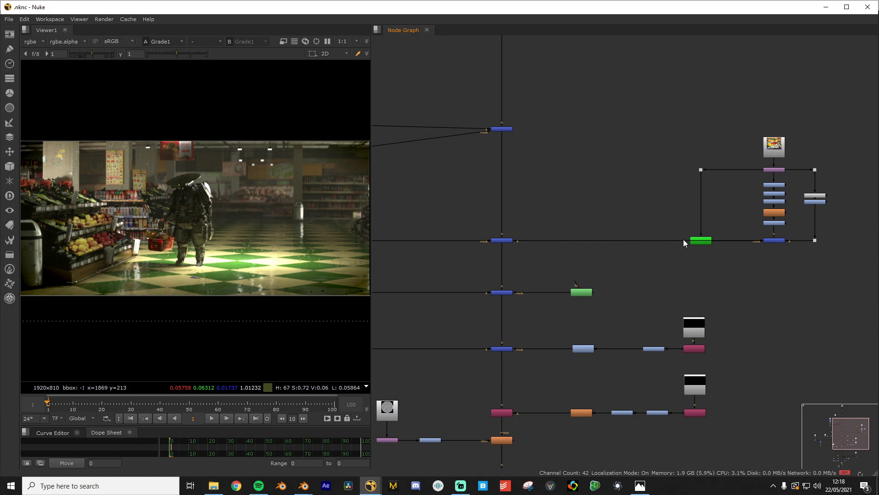
{"action": "middle_click_drag", "start_coordinate": [708, 242], "coordinate": [593, 253]}
{"action": "middle_click_drag", "start_coordinate": [394, 257], "coordinate": [781, 235]}
{"action": "scroll", "coordinate": [586, 300], "scroll_direction": "up", "scroll_amount": 6}
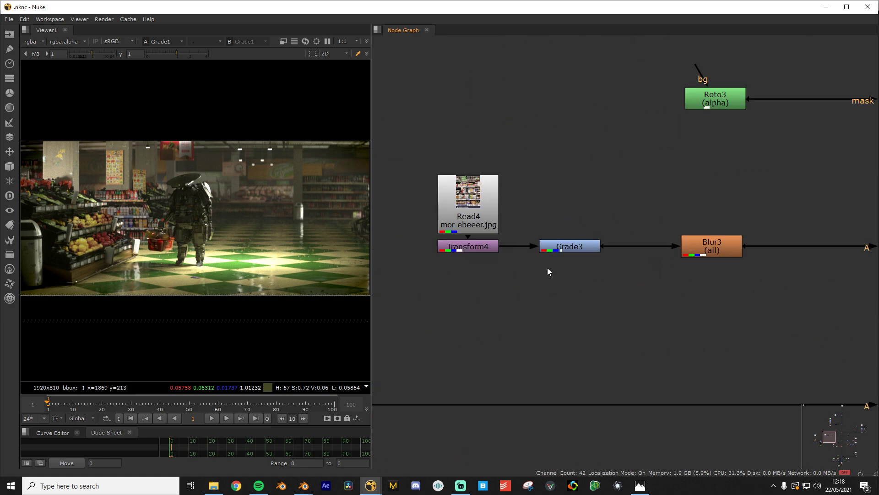
{"action": "scroll", "coordinate": [545, 267], "scroll_direction": "down", "scroll_amount": 1}
{"action": "middle_click_drag", "start_coordinate": [482, 260], "coordinate": [599, 320]}
{"action": "scroll", "coordinate": [599, 320], "scroll_direction": "up", "scroll_amount": 3}
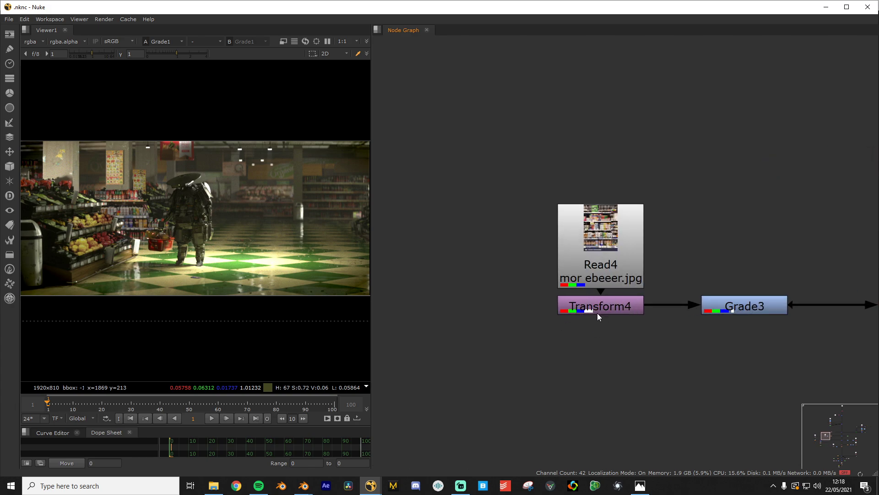
{"action": "scroll", "coordinate": [677, 326], "scroll_direction": "down", "scroll_amount": 7}
{"action": "scroll", "coordinate": [481, 298], "scroll_direction": "up", "scroll_amount": 5}
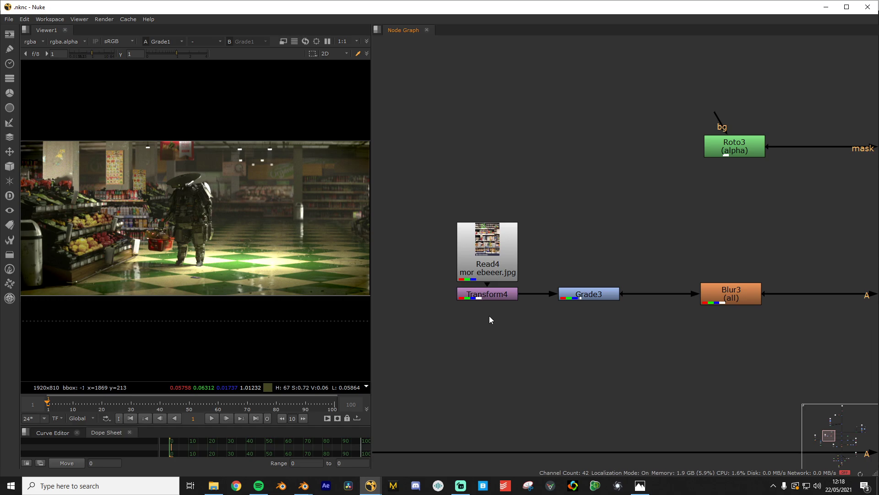
{"action": "scroll", "coordinate": [515, 316], "scroll_direction": "down", "scroll_amount": 6}
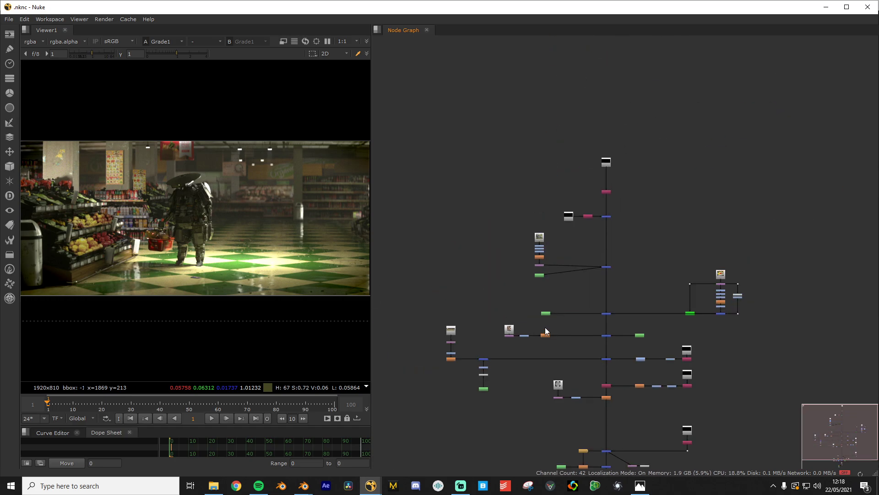
{"action": "scroll", "coordinate": [591, 229], "scroll_direction": "up", "scroll_amount": 3}
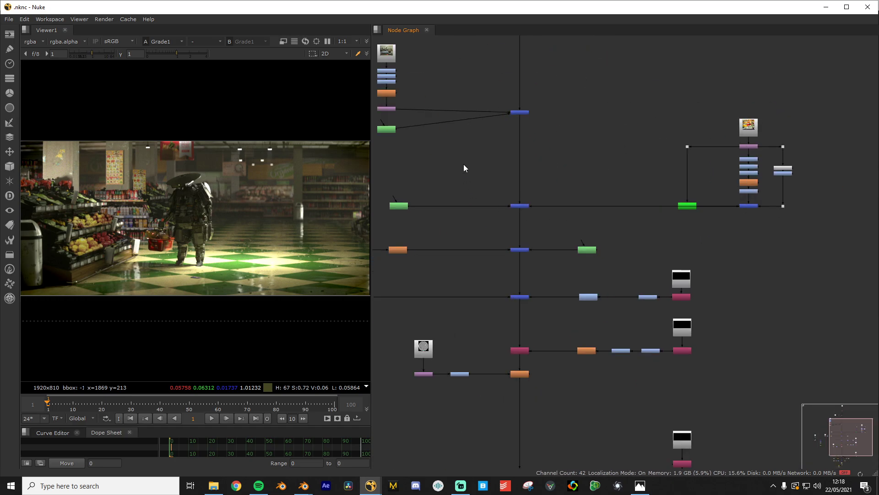
{"action": "scroll", "coordinate": [549, 181], "scroll_direction": "up", "scroll_amount": 2}
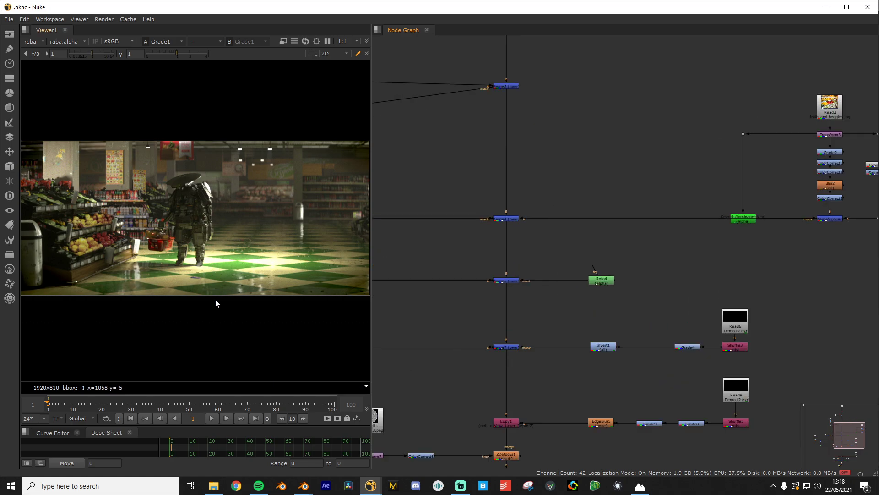
{"action": "left_click_drag", "start_coordinate": [374, 239], "coordinate": [383, 236]}
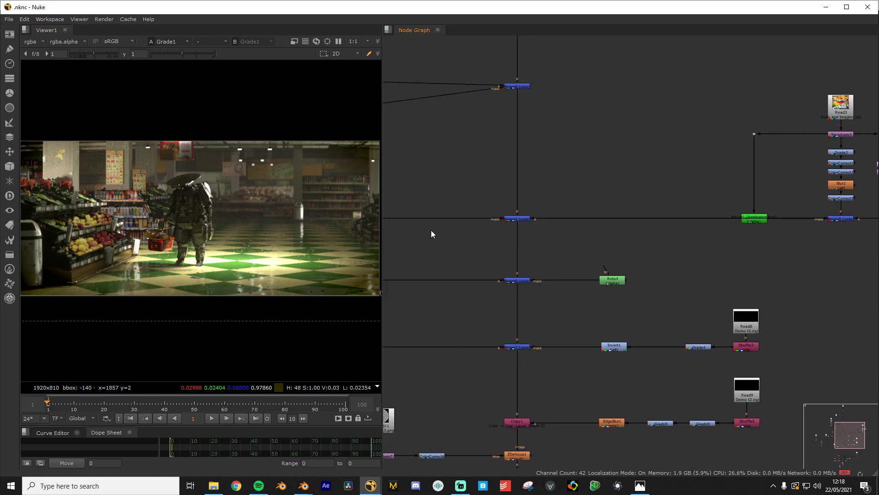
{"action": "scroll", "coordinate": [538, 176], "scroll_direction": "down", "scroll_amount": 3}
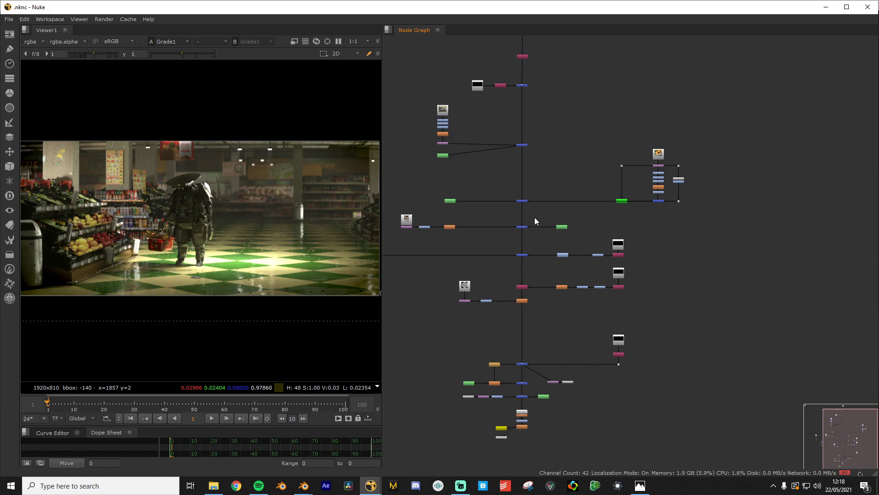
{"action": "scroll", "coordinate": [581, 165], "scroll_direction": "up", "scroll_amount": 3}
{"action": "scroll", "coordinate": [548, 201], "scroll_direction": "up", "scroll_amount": 3}
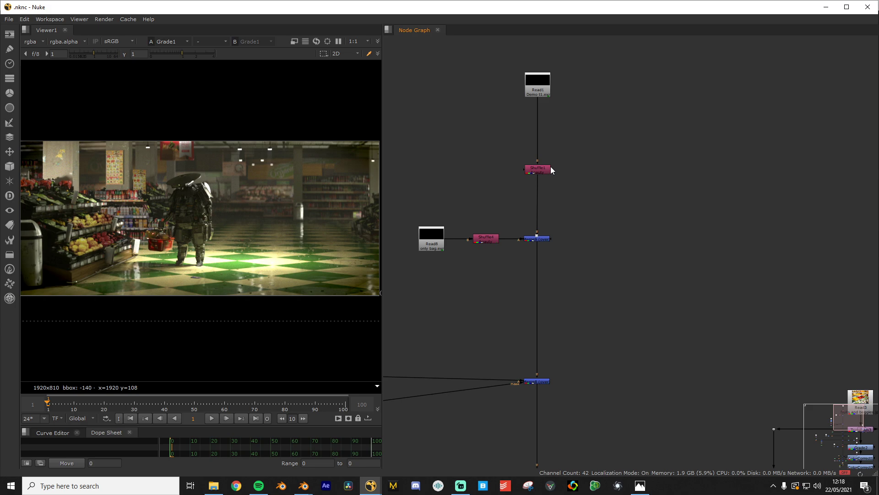
{"action": "scroll", "coordinate": [553, 175], "scroll_direction": "up", "scroll_amount": 6}
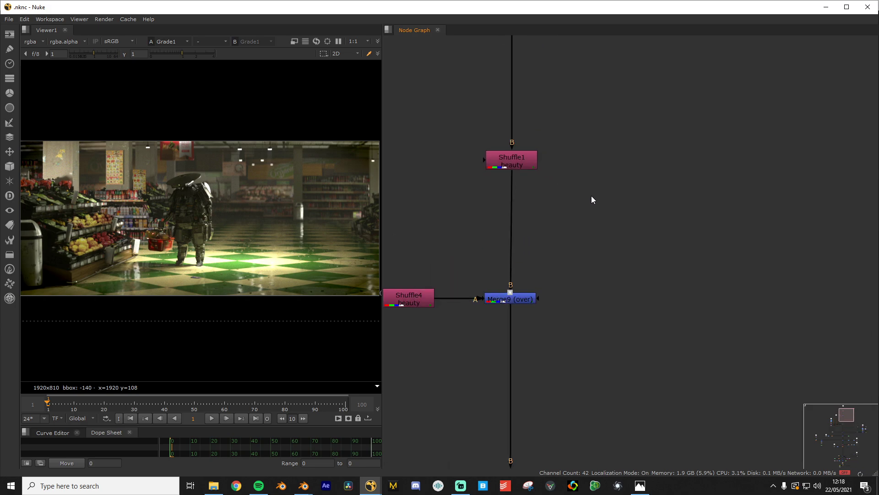
View Shuffle1's raw beauty output and centre the robot in the viewer
{"action": "left_click", "coordinate": [534, 244]}
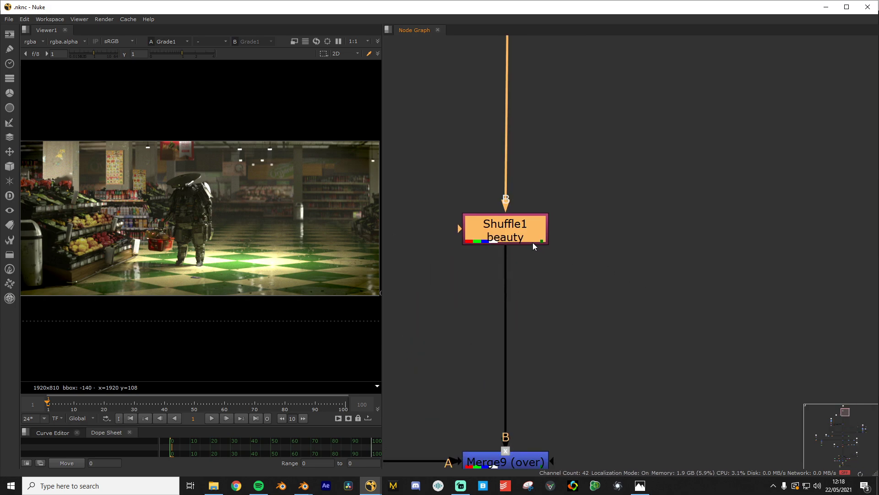
{"action": "scroll", "coordinate": [284, 206], "scroll_direction": "up", "scroll_amount": 3}
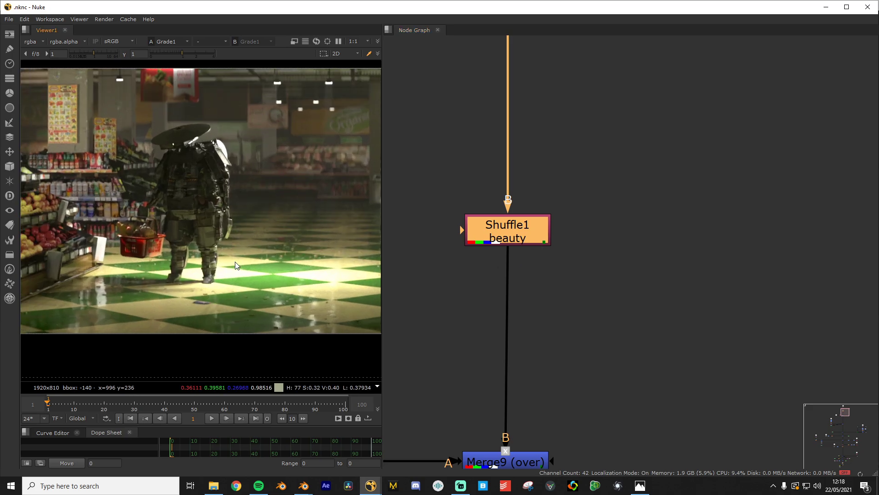
{"action": "key", "text": "1"}
{"action": "scroll", "coordinate": [229, 280], "scroll_direction": "down", "scroll_amount": 4}
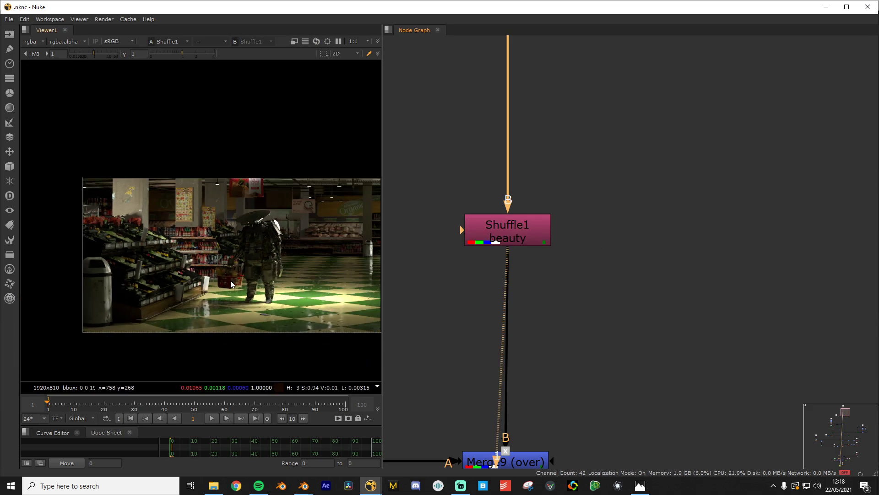
{"action": "scroll", "coordinate": [134, 255], "scroll_direction": "up", "scroll_amount": 2}
{"action": "scroll", "coordinate": [205, 226], "scroll_direction": "up", "scroll_amount": 2}
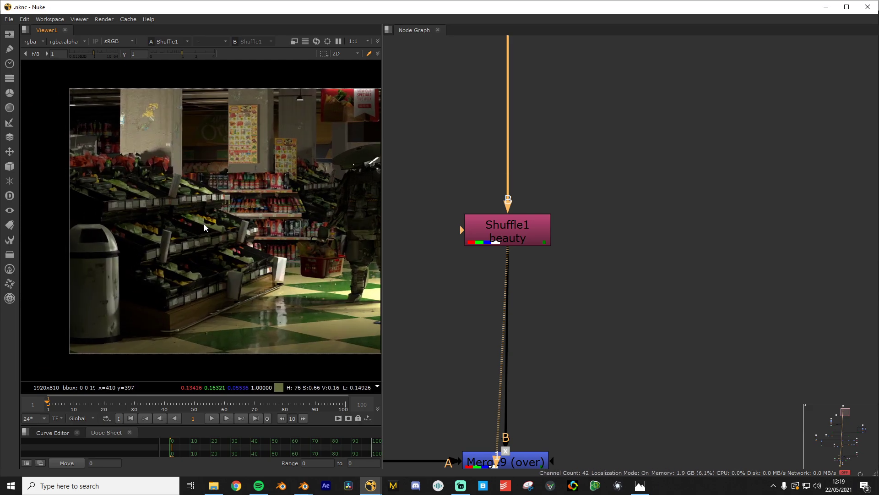
{"action": "scroll", "coordinate": [344, 223], "scroll_direction": "up", "scroll_amount": 1}
{"action": "middle_click_drag", "start_coordinate": [345, 223], "coordinate": [91, 209]}
{"action": "scroll", "coordinate": [224, 205], "scroll_direction": "down", "scroll_amount": 1}
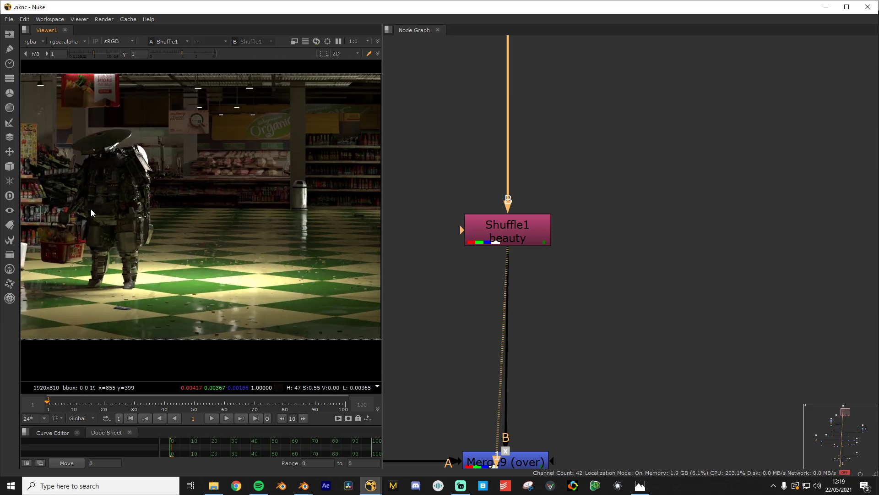
{"action": "scroll", "coordinate": [223, 235], "scroll_direction": "down", "scroll_amount": 1}
{"action": "middle_click_drag", "start_coordinate": [223, 235], "coordinate": [320, 227]}
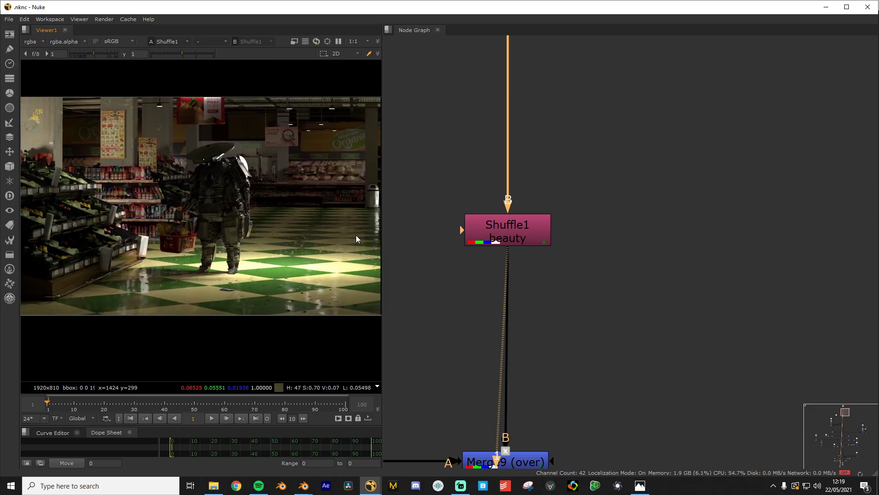
Widen the viewer panel further
{"action": "left_click_drag", "start_coordinate": [383, 237], "coordinate": [426, 237]}
{"action": "scroll", "coordinate": [306, 221], "scroll_direction": "down", "scroll_amount": 1}
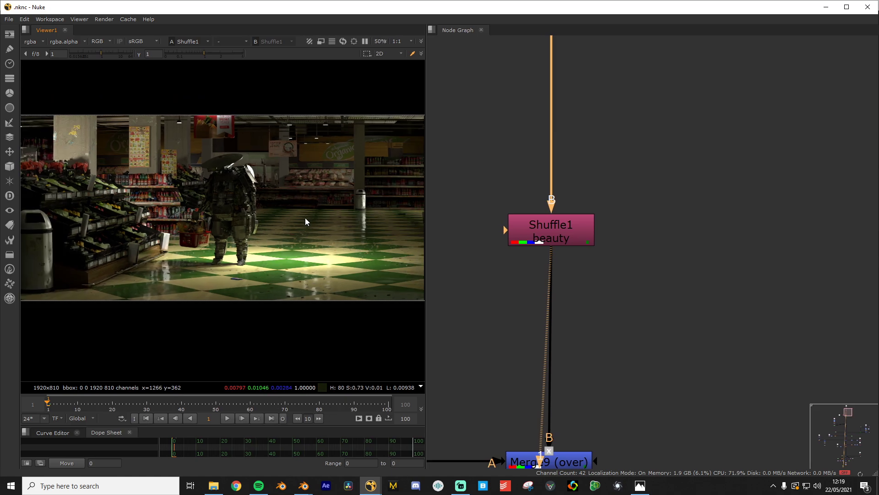
{"action": "middle_click_drag", "start_coordinate": [306, 222], "coordinate": [283, 221]}
{"action": "scroll", "coordinate": [589, 248], "scroll_direction": "down", "scroll_amount": 6}
{"action": "scroll", "coordinate": [588, 248], "scroll_direction": "down", "scroll_amount": 5}
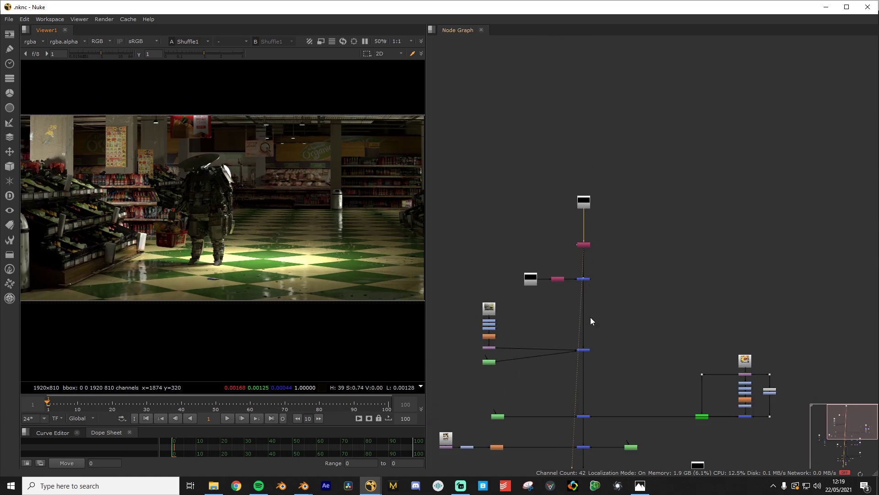
Pan around the node graph to survey the whole tree down to the top nodes
{"action": "middle_click_drag", "start_coordinate": [590, 317], "coordinate": [561, 237]}
{"action": "scroll", "coordinate": [538, 292], "scroll_direction": "down", "scroll_amount": 3}
{"action": "middle_click_drag", "start_coordinate": [539, 294], "coordinate": [561, 221]}
{"action": "scroll", "coordinate": [572, 368], "scroll_direction": "up", "scroll_amount": 2}
{"action": "middle_click_drag", "start_coordinate": [570, 373], "coordinate": [629, 347]}
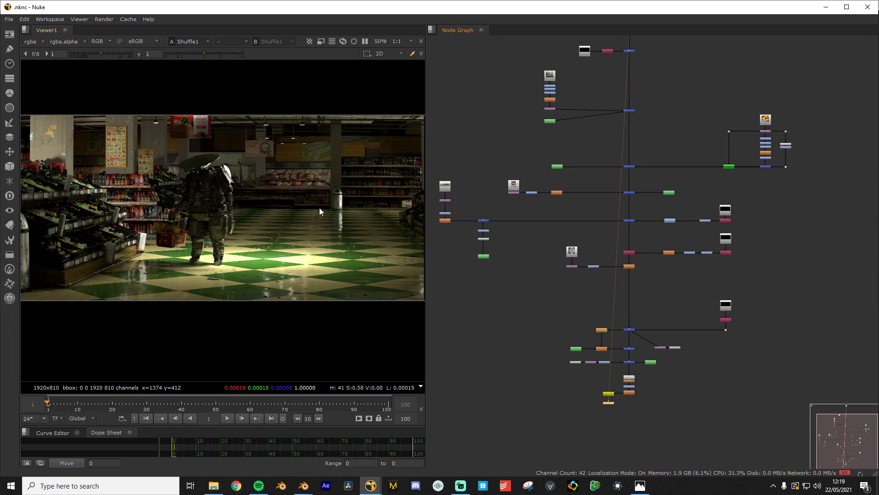
{"action": "scroll", "coordinate": [597, 164], "scroll_direction": "up", "scroll_amount": 2}
{"action": "middle_click_drag", "start_coordinate": [596, 165], "coordinate": [553, 416]}
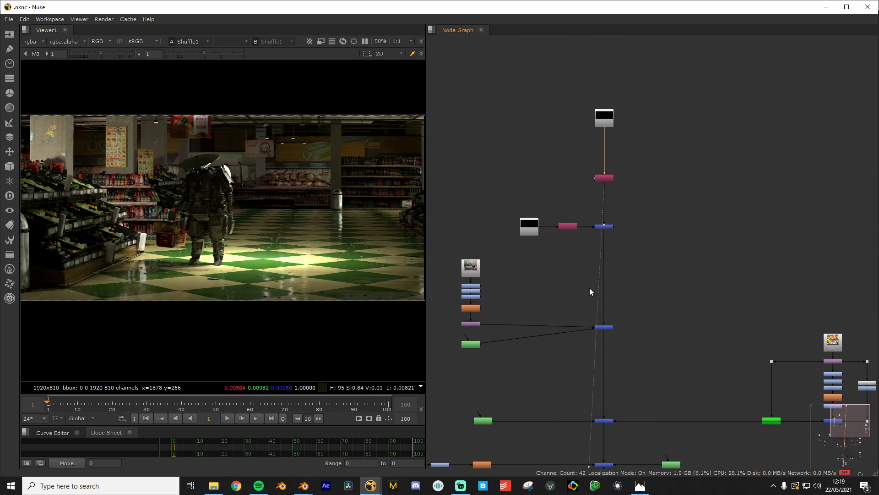
{"action": "scroll", "coordinate": [603, 260], "scroll_direction": "up", "scroll_amount": 2}
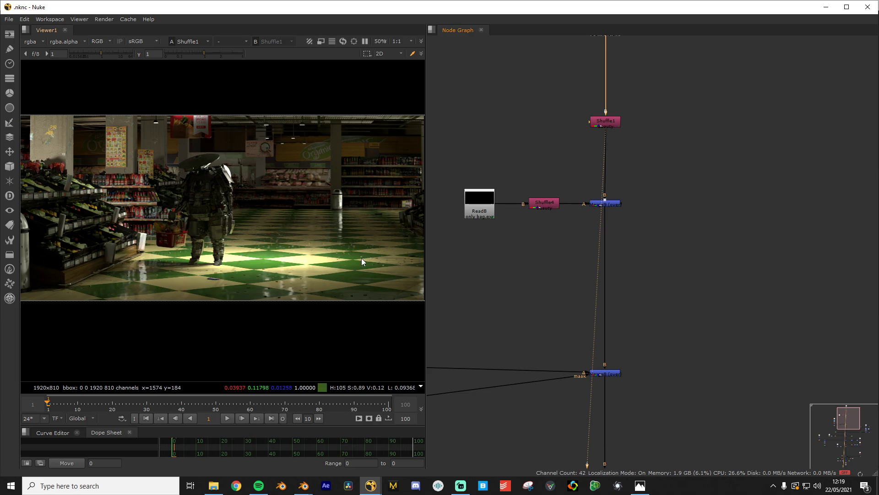
{"action": "scroll", "coordinate": [155, 272], "scroll_direction": "up", "scroll_amount": 2}
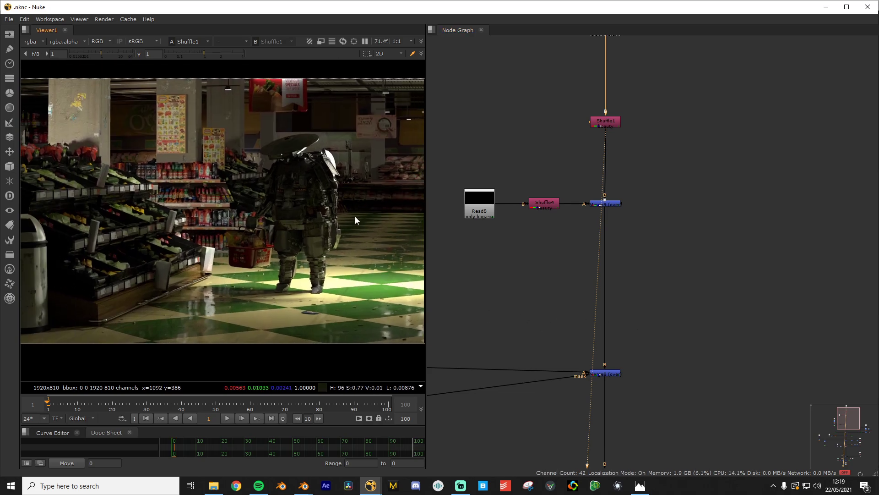
Fit the shot, frame Read1 and Shuffle1 in the graph, and bring the robot into view
{"action": "key", "text": "f"}
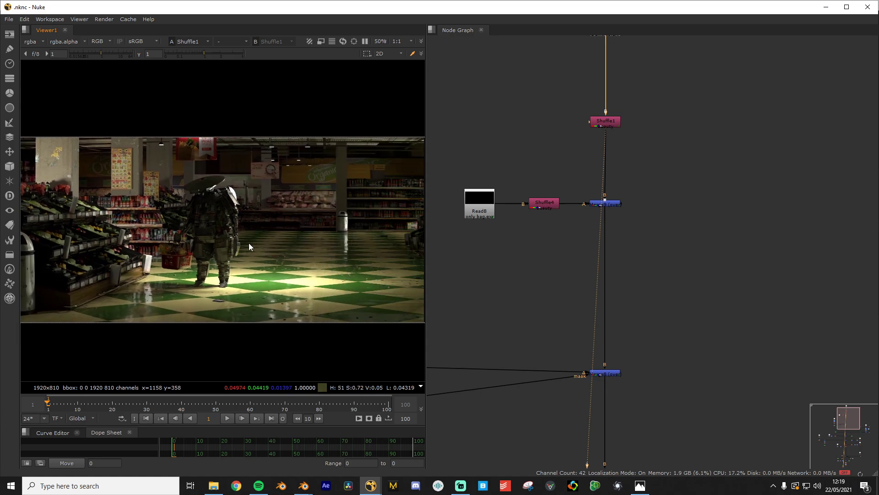
{"action": "scroll", "coordinate": [314, 223], "scroll_direction": "up", "scroll_amount": 3}
{"action": "middle_click_drag", "start_coordinate": [314, 223], "coordinate": [200, 209]}
{"action": "scroll", "coordinate": [666, 136], "scroll_direction": "down", "scroll_amount": 1}
{"action": "middle_click_drag", "start_coordinate": [666, 137], "coordinate": [608, 370]}
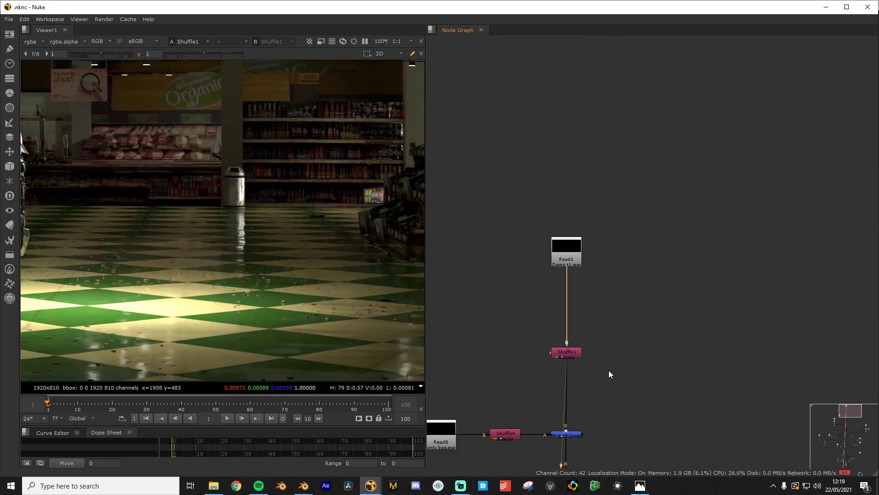
{"action": "scroll", "coordinate": [597, 396], "scroll_direction": "up", "scroll_amount": 4}
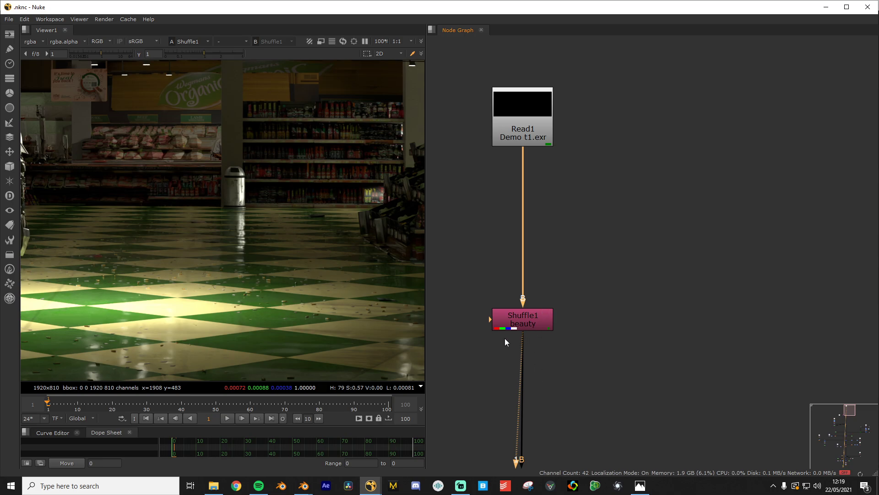
{"action": "scroll", "coordinate": [155, 237], "scroll_direction": "down", "scroll_amount": 1}
{"action": "middle_click_drag", "start_coordinate": [155, 237], "coordinate": [263, 225]}
Set Shuffle1's input layer to View_Layer_Mist, routing the mist depth into red, green and blue
{"action": "double_click", "coordinate": [523, 323]}
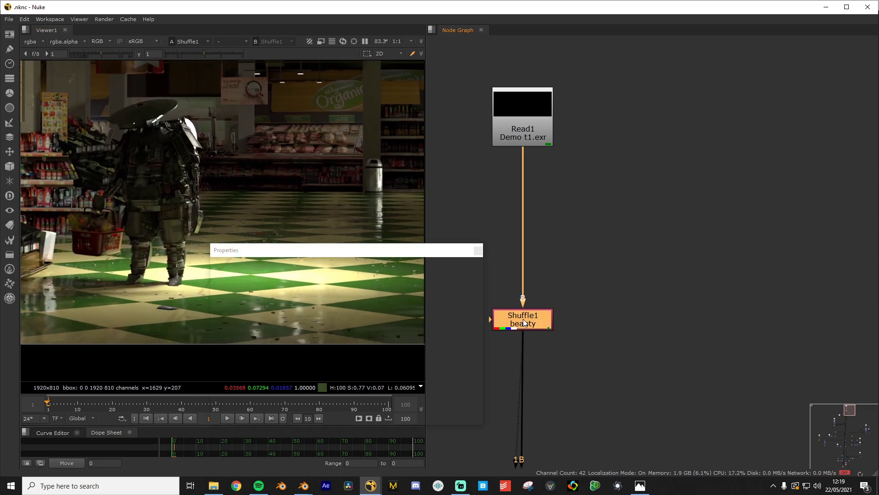
{"action": "left_click", "coordinate": [285, 315]}
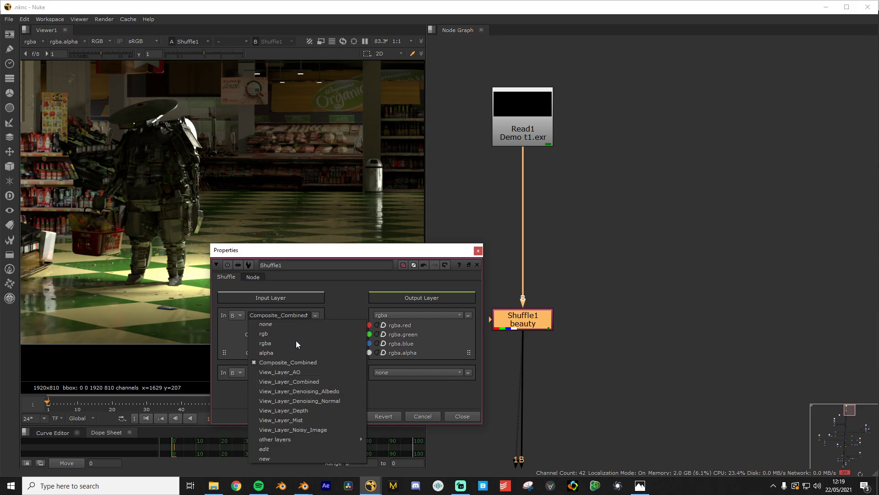
{"action": "left_click", "coordinate": [301, 420]}
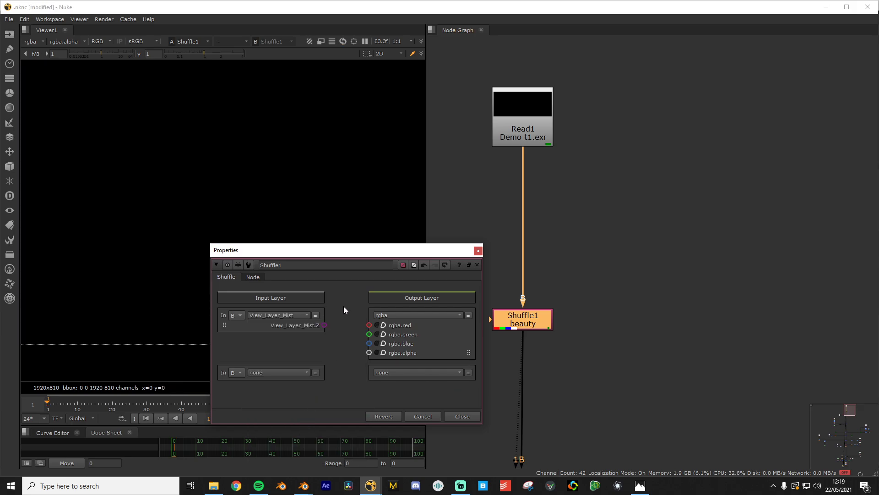
{"action": "left_click_drag", "start_coordinate": [324, 325], "coordinate": [369, 343]}
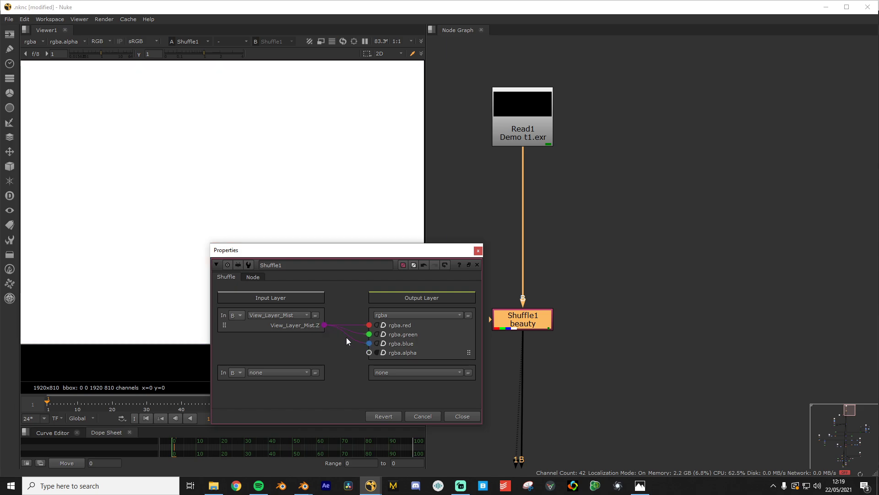
Preview View_Layer_Denoising_Albedo, then switch Shuffle1's input back to View_Layer_Combined
{"action": "left_click", "coordinate": [270, 315]}
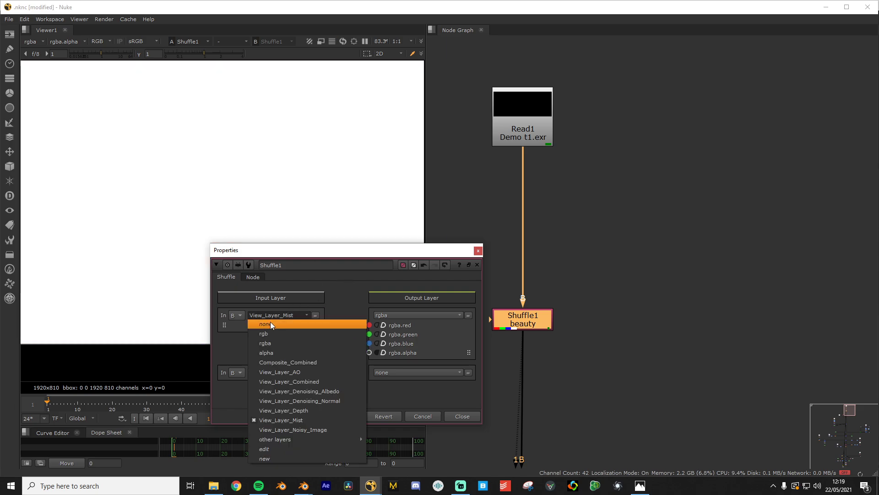
{"action": "left_click", "coordinate": [304, 391]}
{"action": "left_click_drag", "start_coordinate": [325, 334], "coordinate": [369, 343]}
{"action": "scroll", "coordinate": [89, 233], "scroll_direction": "down", "scroll_amount": 2}
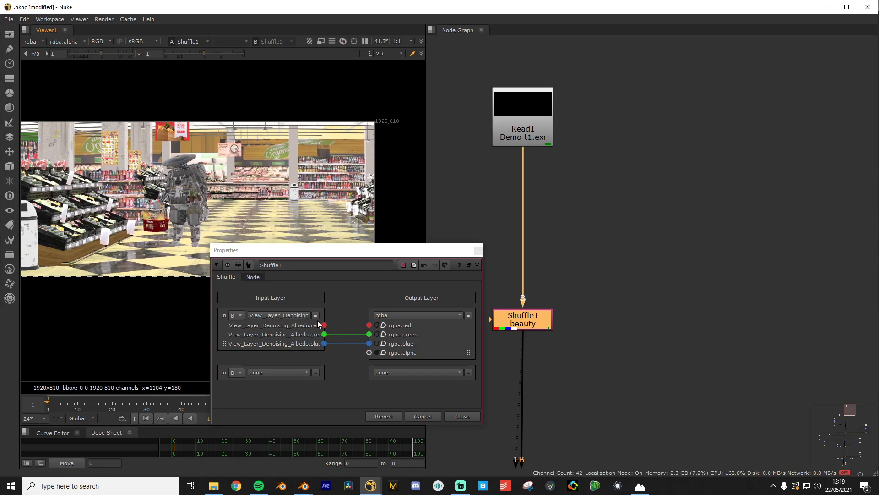
{"action": "left_click", "coordinate": [286, 316]}
{"action": "left_click", "coordinate": [309, 382]}
Close the Shuffle1 settings and pan the node graph to the only bag.exr branch
{"action": "left_click", "coordinate": [419, 416]}
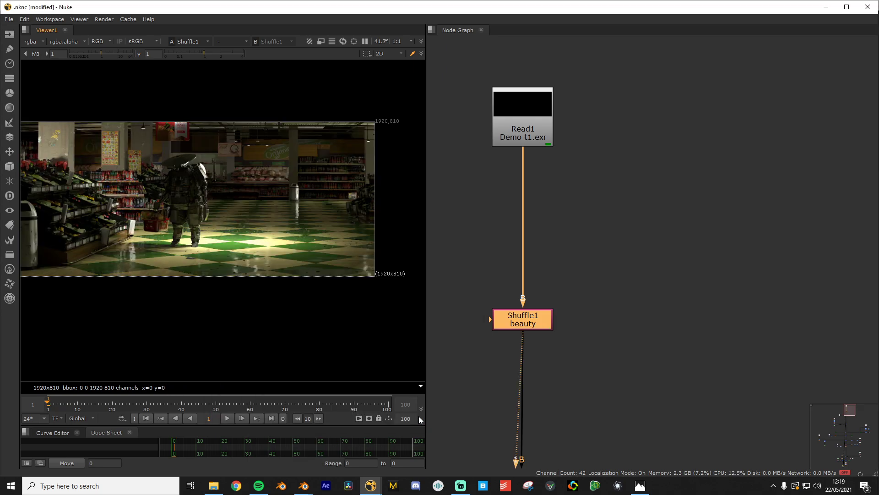
{"action": "scroll", "coordinate": [245, 251], "scroll_direction": "up", "scroll_amount": 4}
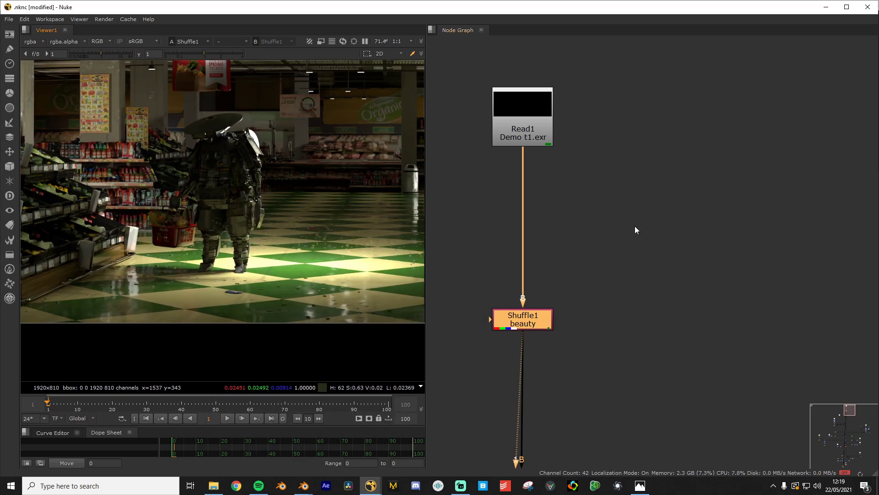
{"action": "scroll", "coordinate": [634, 227], "scroll_direction": "down", "scroll_amount": 5}
{"action": "scroll", "coordinate": [554, 318], "scroll_direction": "up", "scroll_amount": 4}
{"action": "middle_click_drag", "start_coordinate": [506, 328], "coordinate": [675, 256]}
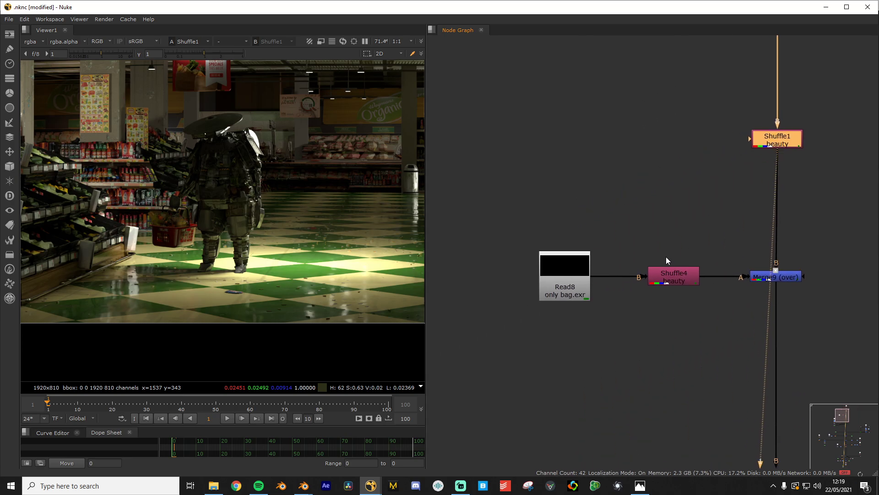
{"action": "scroll", "coordinate": [251, 241], "scroll_direction": "up", "scroll_amount": 9}
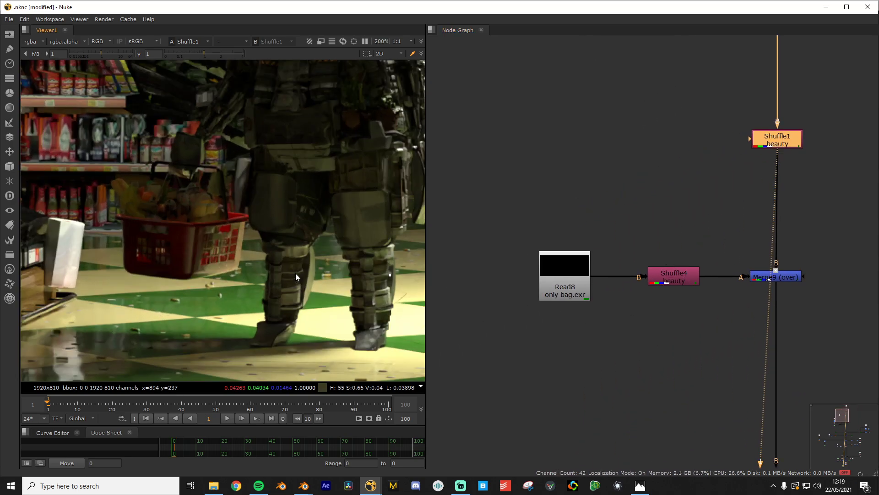
{"action": "scroll", "coordinate": [203, 246], "scroll_direction": "down", "scroll_amount": 5}
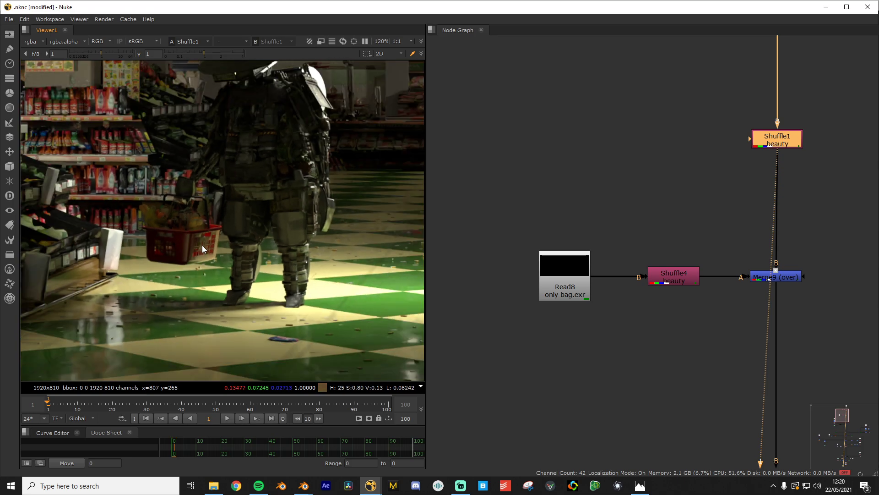
Pan the shot over to the red basket and deselect Shuffle1
{"action": "middle_click_drag", "start_coordinate": [202, 245], "coordinate": [248, 250]}
{"action": "scroll", "coordinate": [248, 249], "scroll_direction": "up", "scroll_amount": 6}
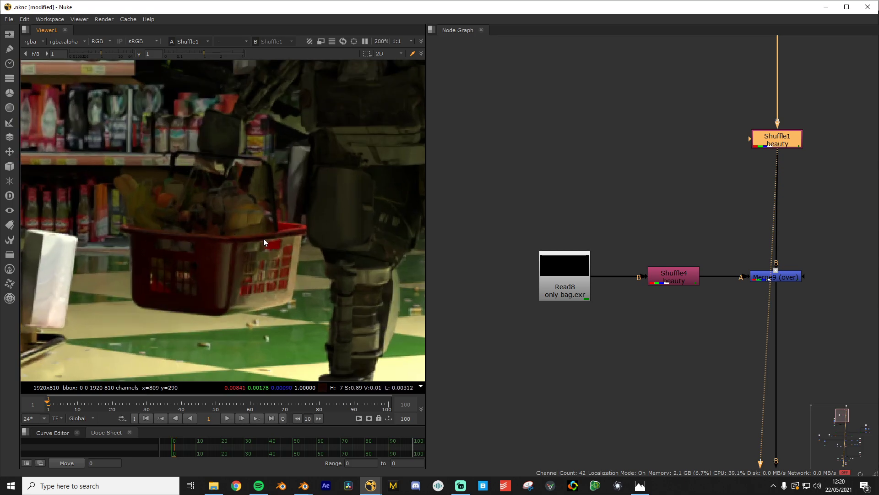
{"action": "scroll", "coordinate": [159, 238], "scroll_direction": "down", "scroll_amount": 4}
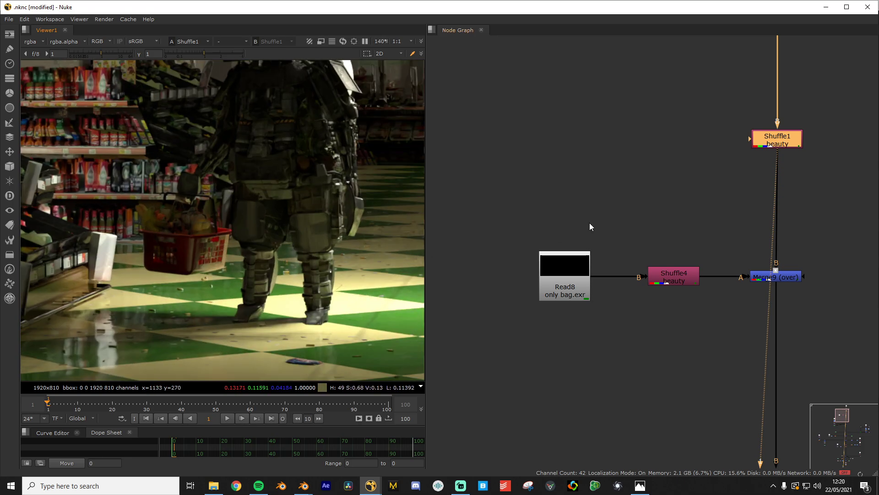
{"action": "scroll", "coordinate": [229, 235], "scroll_direction": "down", "scroll_amount": 3}
{"action": "scroll", "coordinate": [249, 244], "scroll_direction": "up", "scroll_amount": 2}
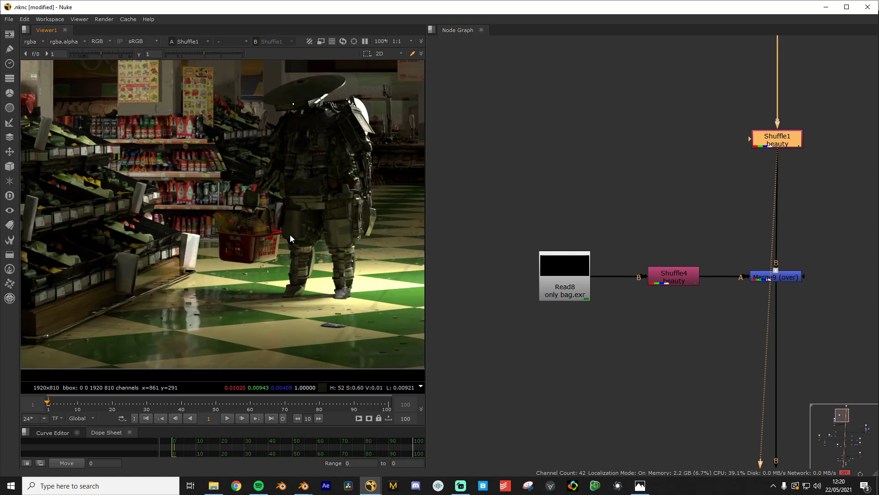
{"action": "left_click", "coordinate": [708, 354]}
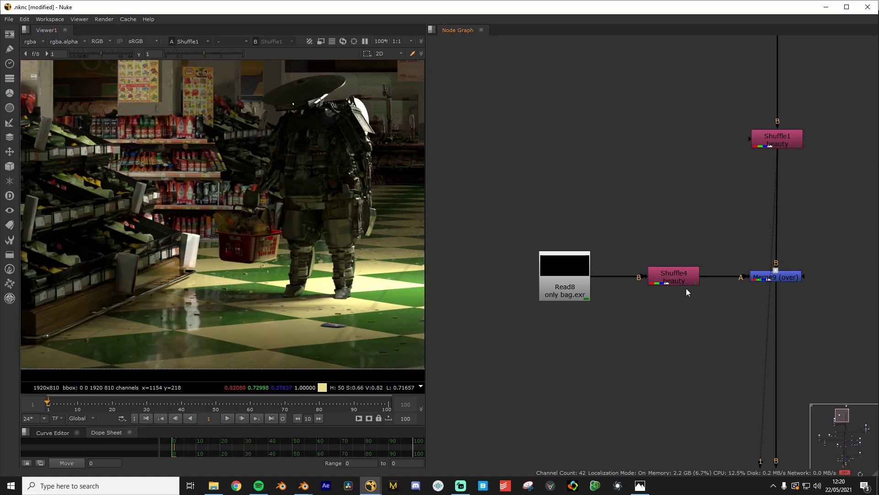
View Shuffle4's isolated basket in the viewer, centred on the basket
{"action": "left_click", "coordinate": [683, 276]}
{"action": "key", "text": "1"}
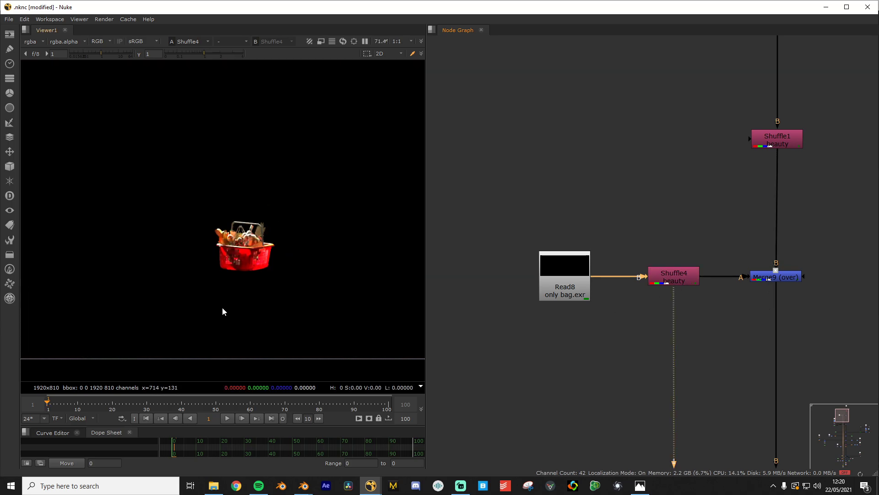
{"action": "scroll", "coordinate": [223, 308], "scroll_direction": "down", "scroll_amount": 5}
{"action": "scroll", "coordinate": [191, 292], "scroll_direction": "up", "scroll_amount": 7}
{"action": "middle_click_drag", "start_coordinate": [288, 288], "coordinate": [212, 252]}
{"action": "scroll", "coordinate": [224, 255], "scroll_direction": "down", "scroll_amount": 1}
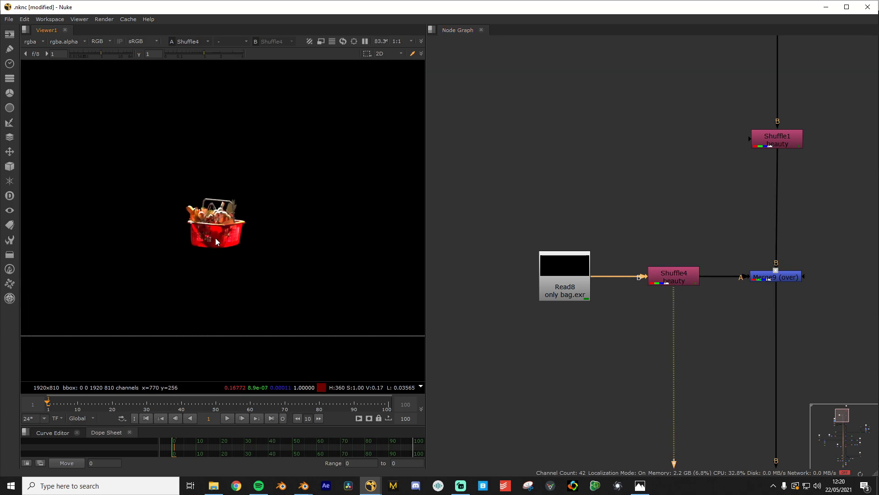
View Merge9's composite with the basket layered over the robot render
{"action": "middle_click_drag", "start_coordinate": [716, 278], "coordinate": [549, 282]}
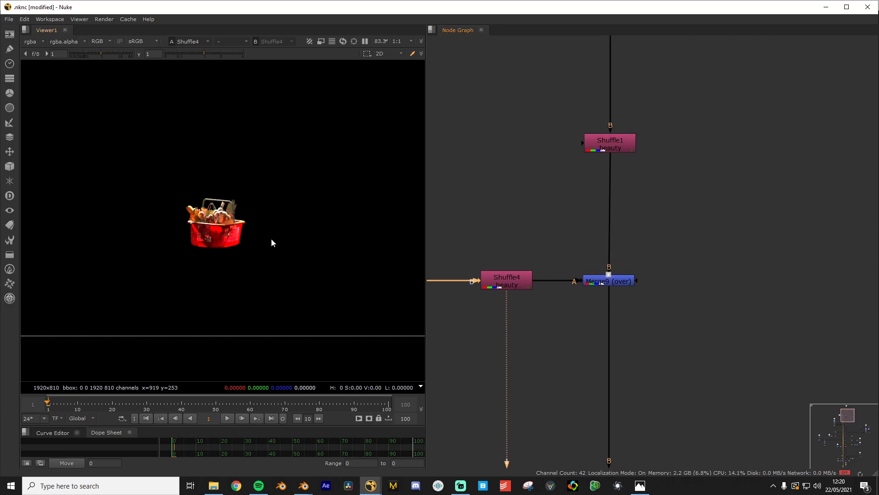
{"action": "left_click", "coordinate": [625, 282]}
{"action": "key", "text": "1"}
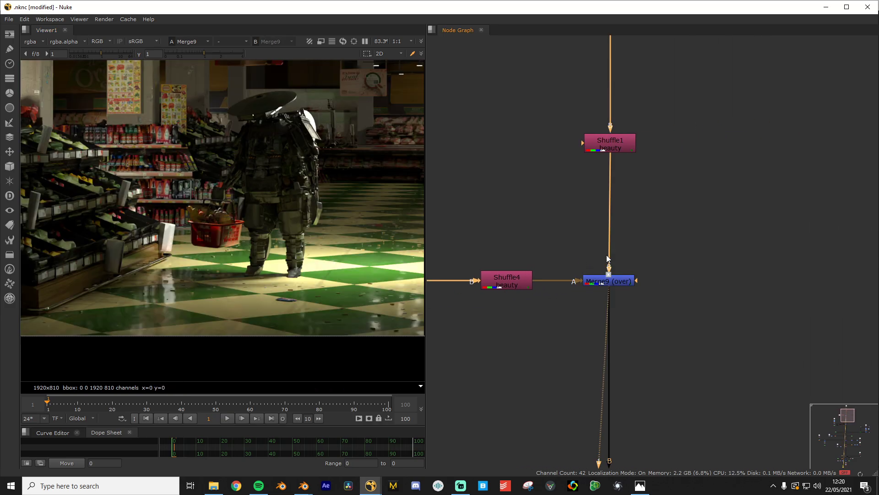
{"action": "scroll", "coordinate": [598, 284], "scroll_direction": "up", "scroll_amount": 2}
{"action": "scroll", "coordinate": [607, 123], "scroll_direction": "down", "scroll_amount": 5}
Toggle the viewer between Shuffle1 and Merge9 to compare the render without and with the basket
{"action": "middle_click_drag", "start_coordinate": [631, 128], "coordinate": [633, 247]}
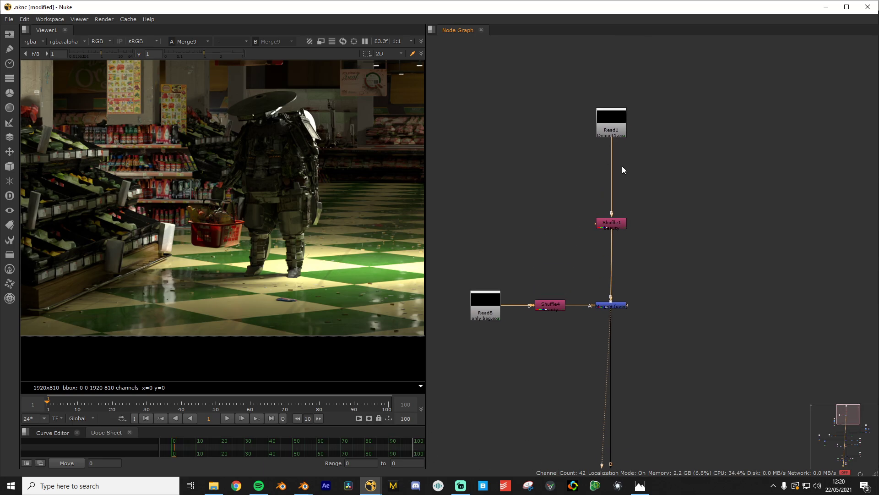
{"action": "left_click", "coordinate": [616, 227]}
{"action": "key", "text": "1"}
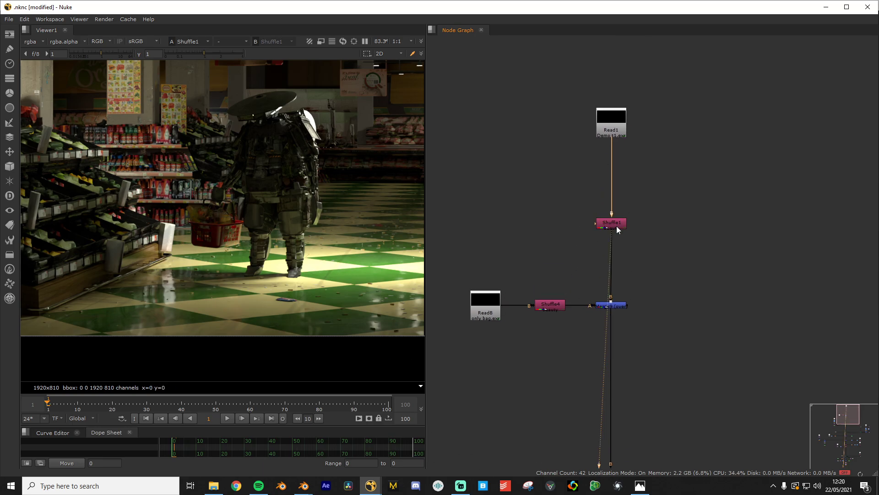
{"action": "left_click", "coordinate": [619, 306]}
{"action": "key", "text": "1"}
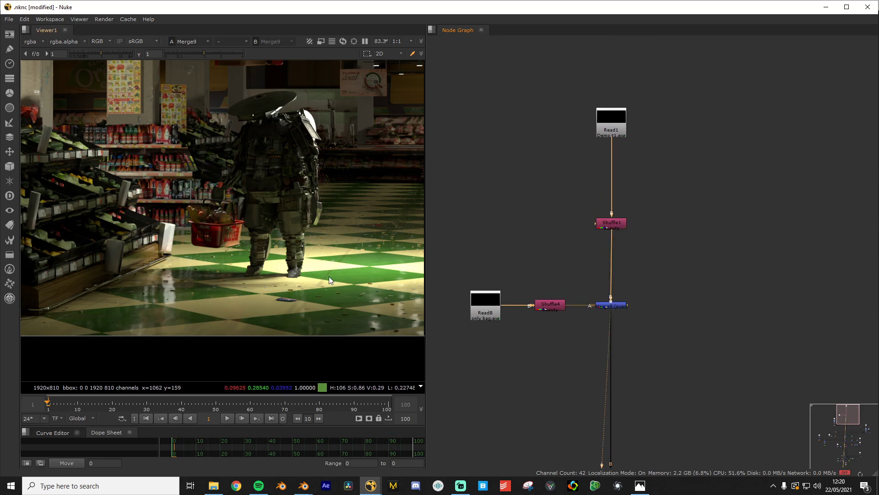
{"action": "middle_click_drag", "start_coordinate": [342, 264], "coordinate": [231, 207]}
{"action": "scroll", "coordinate": [231, 207], "scroll_direction": "up", "scroll_amount": 1}
{"action": "scroll", "coordinate": [619, 281], "scroll_direction": "down", "scroll_amount": 2}
{"action": "middle_click_drag", "start_coordinate": [567, 361], "coordinate": [587, 224]}
Pan and zoom across the supermarket render to inspect the shelf detail
{"action": "scroll", "coordinate": [487, 265], "scroll_direction": "up", "scroll_amount": 3}
{"action": "middle_click_drag", "start_coordinate": [488, 264], "coordinate": [588, 267]}
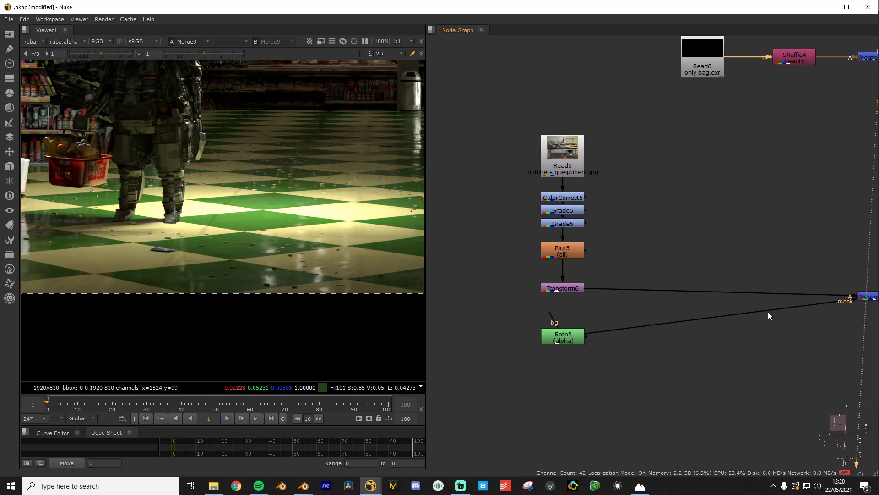
{"action": "scroll", "coordinate": [327, 237], "scroll_direction": "down", "scroll_amount": 4}
{"action": "middle_click_drag", "start_coordinate": [260, 206], "coordinate": [370, 222]}
{"action": "scroll", "coordinate": [277, 211], "scroll_direction": "up", "scroll_amount": 6}
{"action": "middle_click_drag", "start_coordinate": [146, 191], "coordinate": [170, 200]}
{"action": "scroll", "coordinate": [281, 240], "scroll_direction": "up", "scroll_amount": 5}
{"action": "scroll", "coordinate": [309, 229], "scroll_direction": "down", "scroll_amount": 2}
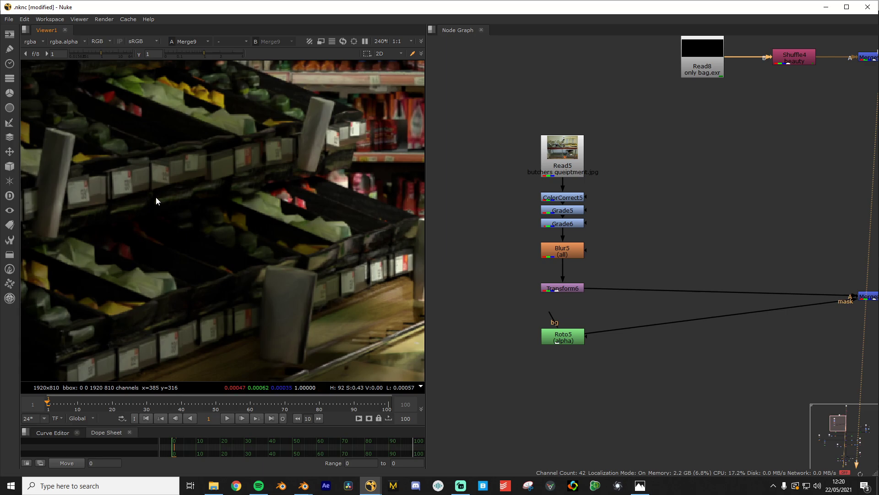
{"action": "scroll", "coordinate": [166, 209], "scroll_direction": "down", "scroll_amount": 3}
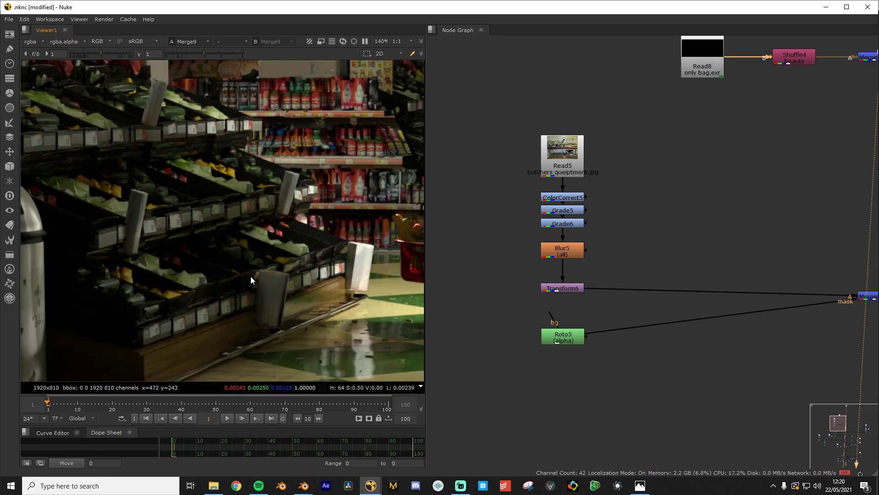
{"action": "scroll", "coordinate": [190, 254], "scroll_direction": "up", "scroll_amount": 2}
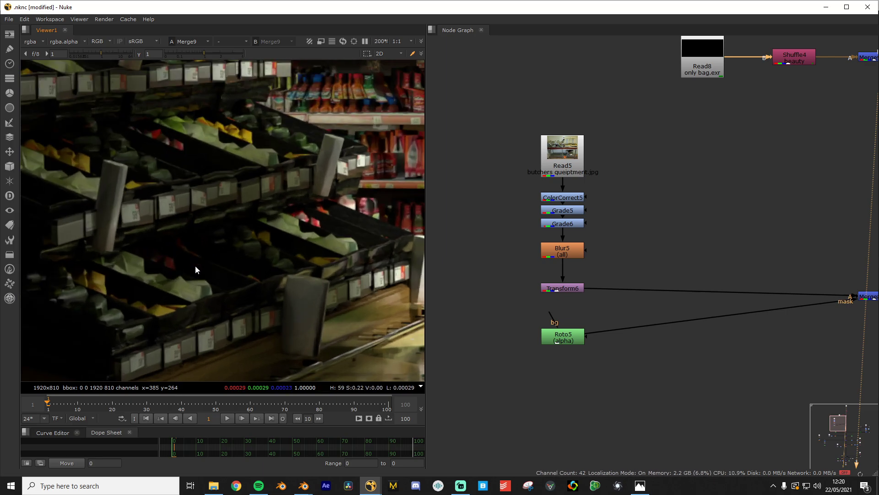
{"action": "scroll", "coordinate": [618, 299], "scroll_direction": "down", "scroll_amount": 1}
Survey the whole node graph to reveal more nodes
{"action": "middle_click_drag", "start_coordinate": [573, 183], "coordinate": [603, 216]}
{"action": "scroll", "coordinate": [603, 216], "scroll_direction": "up", "scroll_amount": 1}
{"action": "scroll", "coordinate": [603, 217], "scroll_direction": "down", "scroll_amount": 5}
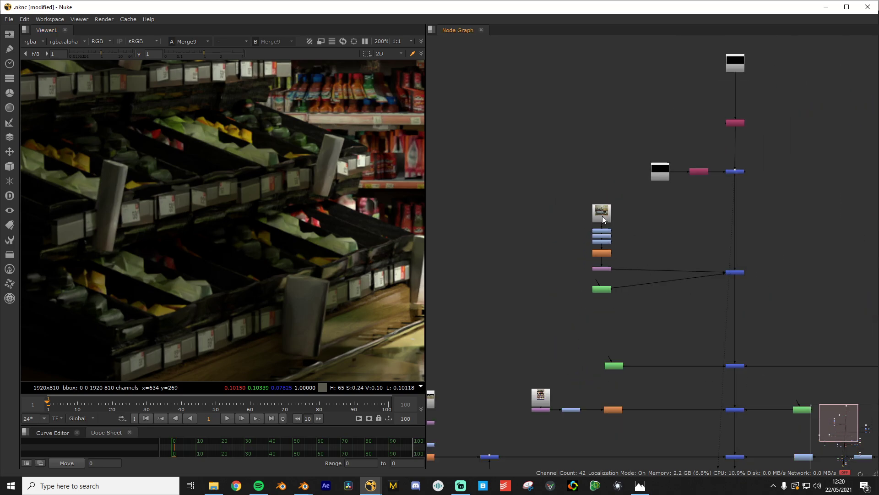
{"action": "middle_click_drag", "start_coordinate": [642, 350], "coordinate": [702, 227]}
{"action": "scroll", "coordinate": [702, 227], "scroll_direction": "up", "scroll_amount": 3}
{"action": "scroll", "coordinate": [611, 267], "scroll_direction": "up", "scroll_amount": 2}
Pan past Read4 and Merge10 toward the Merge4 column and frame the Read3 fruit-shelf branch
{"action": "middle_click_drag", "start_coordinate": [485, 304], "coordinate": [718, 275]}
{"action": "middle_click_drag", "start_coordinate": [793, 285], "coordinate": [575, 303]}
{"action": "scroll", "coordinate": [634, 318], "scroll_direction": "up", "scroll_amount": 2}
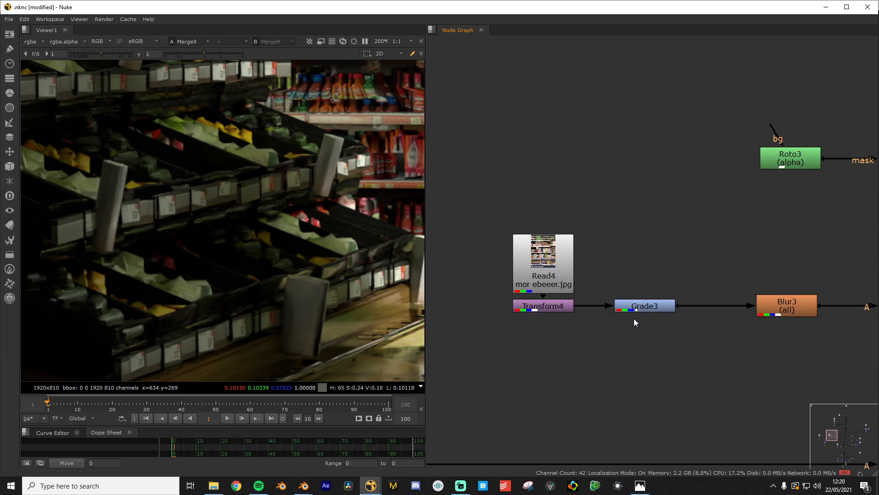
{"action": "middle_click_drag", "start_coordinate": [711, 274], "coordinate": [537, 290]}
{"action": "scroll", "coordinate": [538, 290], "scroll_direction": "down", "scroll_amount": 3}
{"action": "middle_click_drag", "start_coordinate": [820, 241], "coordinate": [462, 273]}
{"action": "scroll", "coordinate": [589, 247], "scroll_direction": "down", "scroll_amount": 3}
{"action": "scroll", "coordinate": [752, 226], "scroll_direction": "up", "scroll_amount": 3}
{"action": "middle_click_drag", "start_coordinate": [792, 219], "coordinate": [746, 295]}
{"action": "scroll", "coordinate": [746, 296], "scroll_direction": "up", "scroll_amount": 2}
Display the raw Read3 fruit photo, then bring the Keyer1 branch into view
{"action": "left_click", "coordinate": [597, 191]}
{"action": "key", "text": "1"}
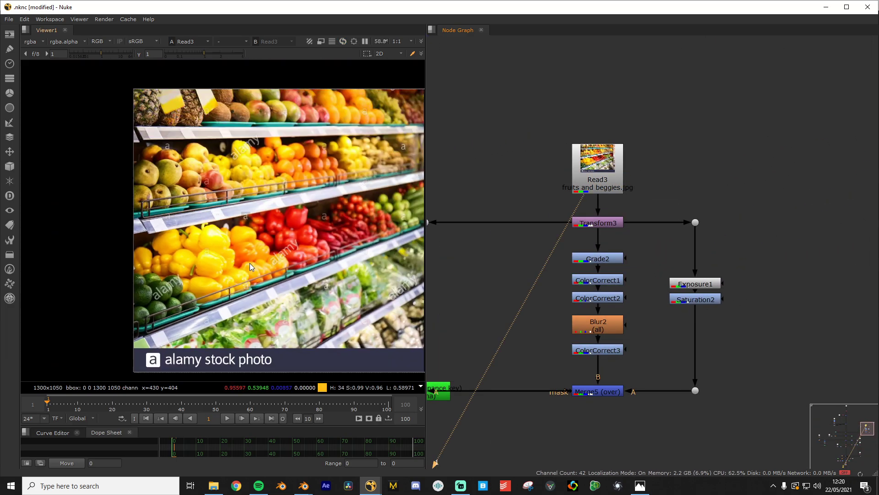
{"action": "scroll", "coordinate": [569, 308], "scroll_direction": "down", "scroll_amount": 1}
{"action": "middle_click_drag", "start_coordinate": [581, 301], "coordinate": [637, 260]}
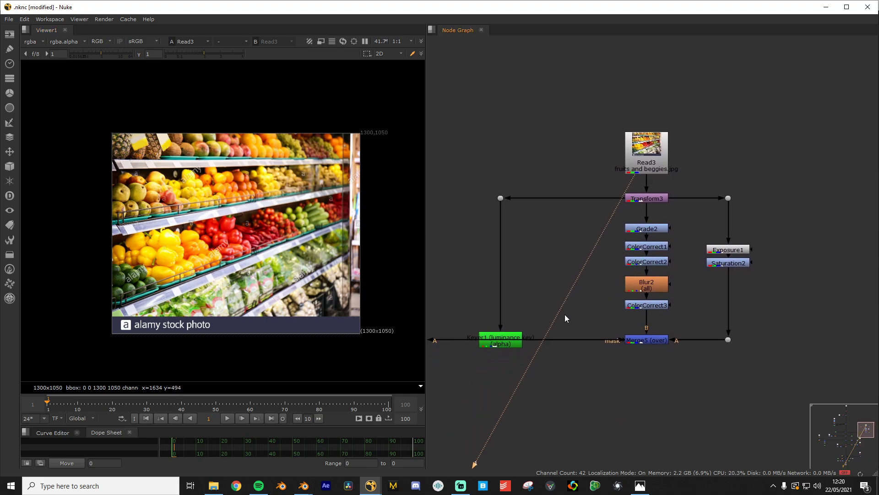
{"action": "scroll", "coordinate": [523, 334], "scroll_direction": "down", "scroll_amount": 3}
{"action": "middle_click_drag", "start_coordinate": [523, 334], "coordinate": [661, 301]}
{"action": "scroll", "coordinate": [670, 299], "scroll_direction": "up", "scroll_amount": 1}
{"action": "scroll", "coordinate": [659, 305], "scroll_direction": "down", "scroll_amount": 5}
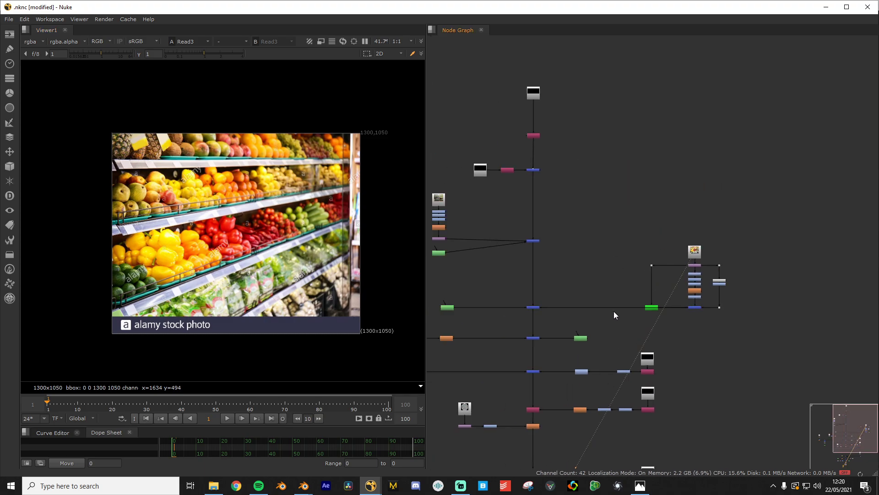
{"action": "scroll", "coordinate": [566, 317], "scroll_direction": "up", "scroll_amount": 5}
Show the Merge4 supermarket composite and reframe the graph around the Read3 branch
{"action": "middle_click_drag", "start_coordinate": [566, 317], "coordinate": [612, 313]}
{"action": "left_click", "coordinate": [538, 286]}
{"action": "key", "text": "1"}
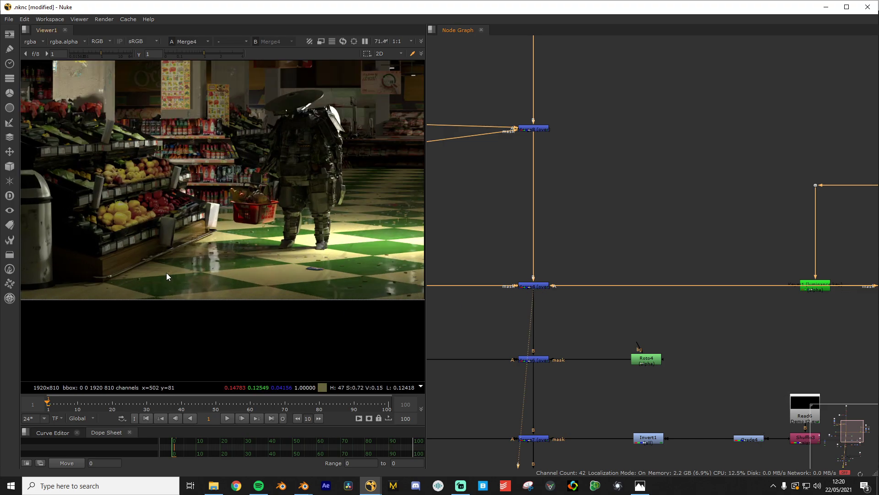
{"action": "scroll", "coordinate": [552, 260], "scroll_direction": "down", "scroll_amount": 4}
{"action": "scroll", "coordinate": [594, 295], "scroll_direction": "up", "scroll_amount": 4}
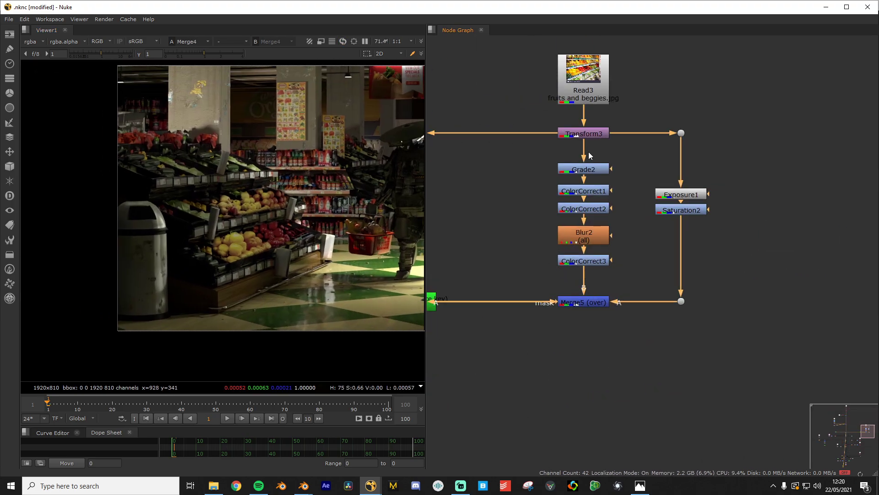
{"action": "scroll", "coordinate": [542, 172], "scroll_direction": "down", "scroll_amount": 2}
{"action": "middle_click_drag", "start_coordinate": [543, 172], "coordinate": [570, 200]}
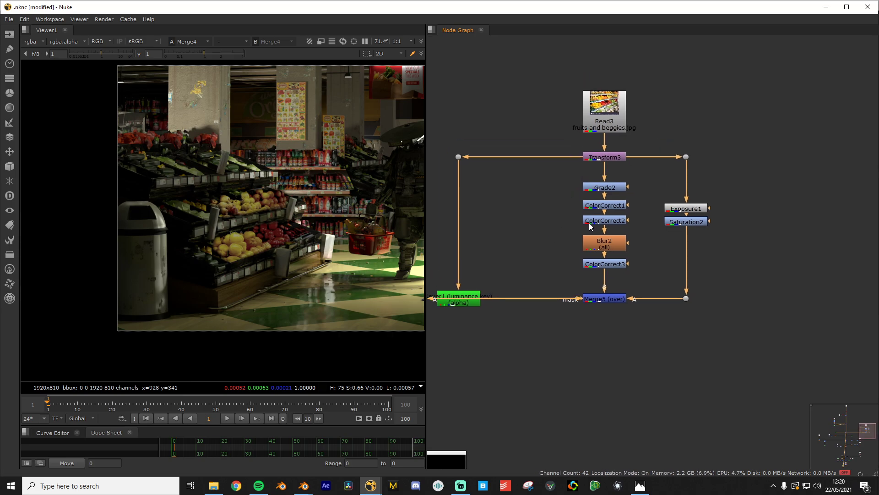
{"action": "left_click", "coordinate": [608, 157]}
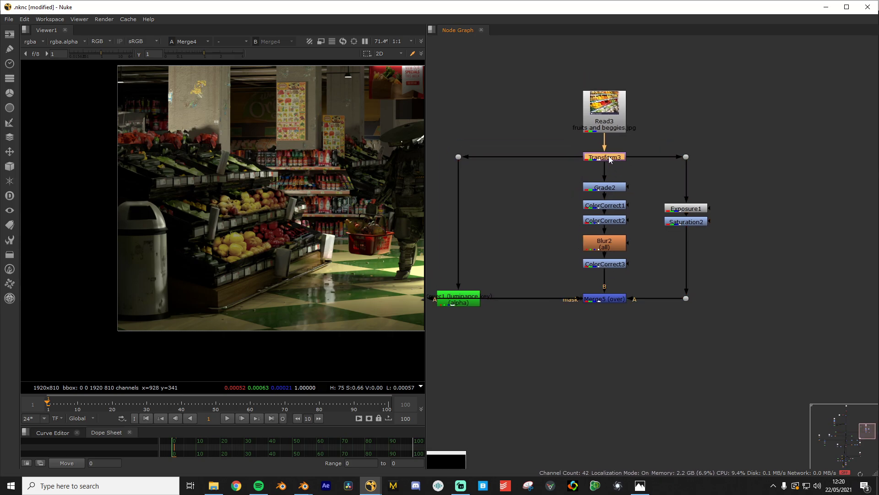
{"action": "key", "text": "1"}
{"action": "scroll", "coordinate": [291, 245], "scroll_direction": "down", "scroll_amount": 3}
{"action": "scroll", "coordinate": [291, 243], "scroll_direction": "up", "scroll_amount": 1}
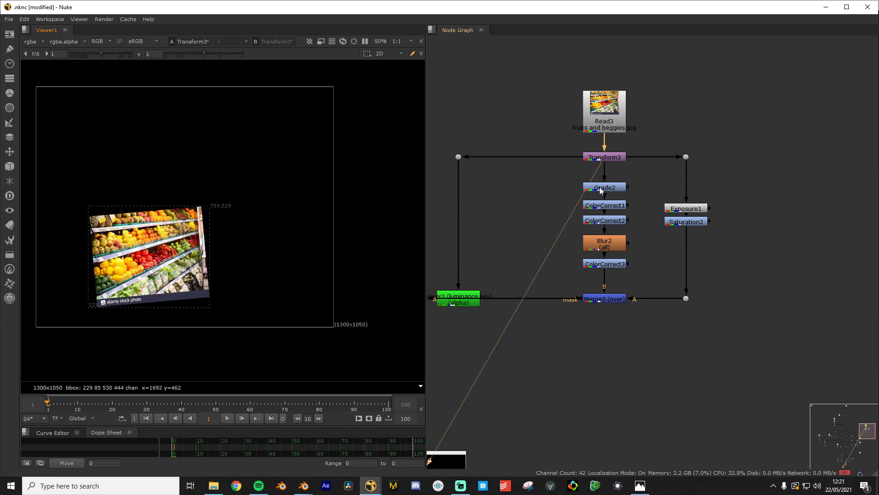
{"action": "left_click", "coordinate": [601, 187]}
{"action": "key", "text": "1"}
{"action": "scroll", "coordinate": [174, 265], "scroll_direction": "up", "scroll_amount": 5}
{"action": "middle_click_drag", "start_coordinate": [174, 265], "coordinate": [256, 253]}
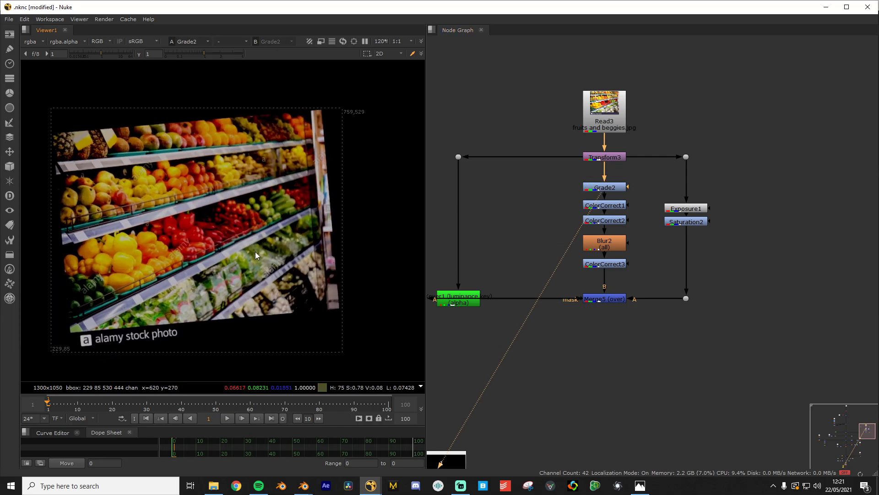
{"action": "left_click", "coordinate": [607, 207]}
{"action": "key", "text": "1"}
{"action": "left_click", "coordinate": [609, 221]}
{"action": "key", "text": "1"}
{"action": "left_click", "coordinate": [619, 239]}
{"action": "key", "text": "1"}
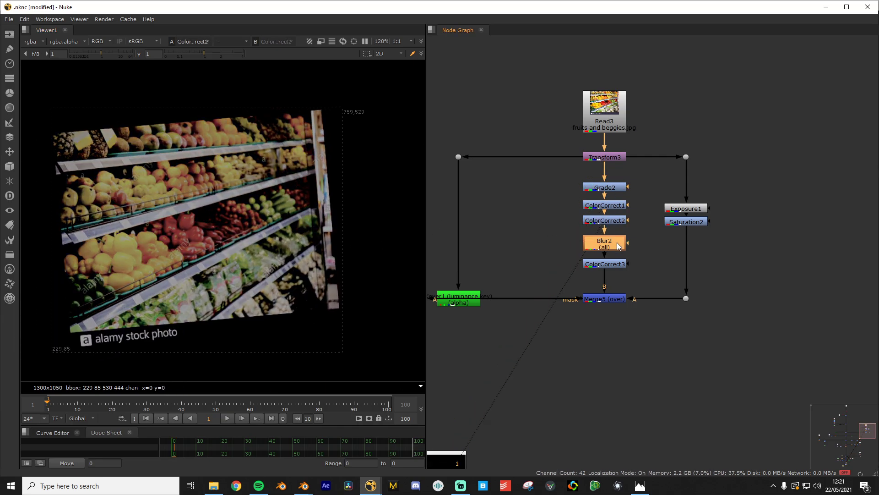
{"action": "left_click", "coordinate": [614, 264]}
{"action": "key", "text": "1"}
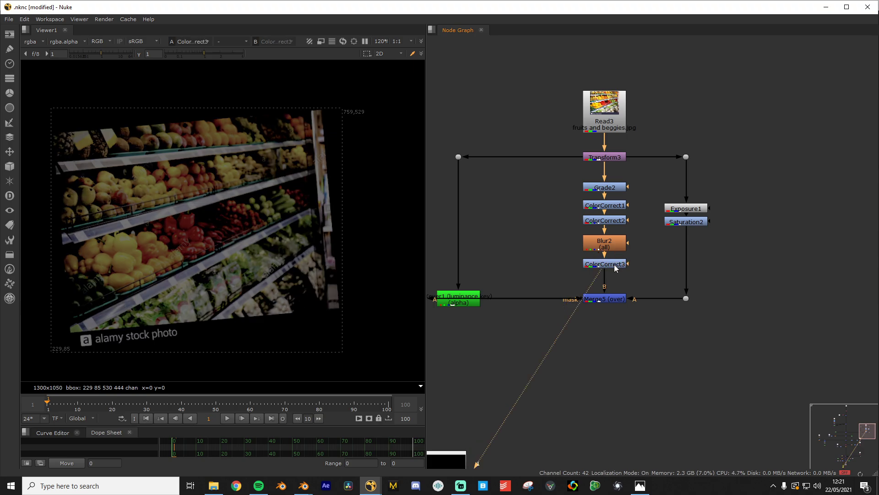
{"action": "left_click", "coordinate": [611, 302]}
{"action": "key", "text": "1"}
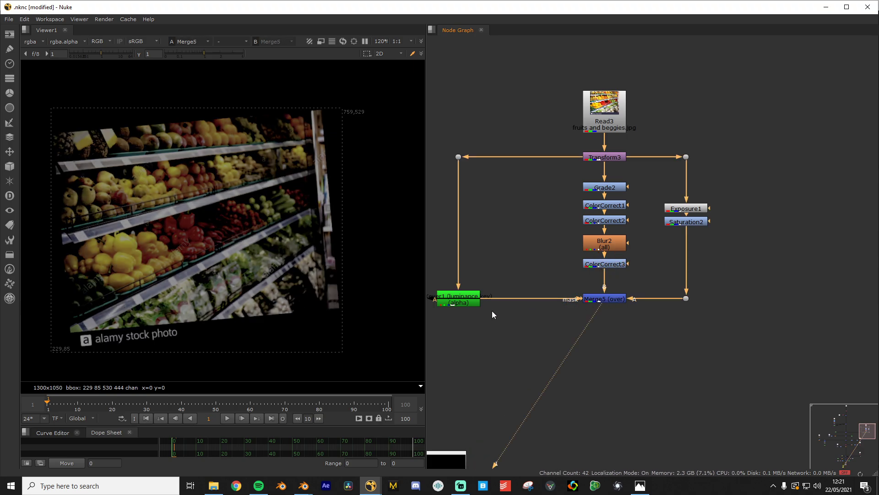
{"action": "scroll", "coordinate": [222, 269], "scroll_direction": "up", "scroll_amount": 4}
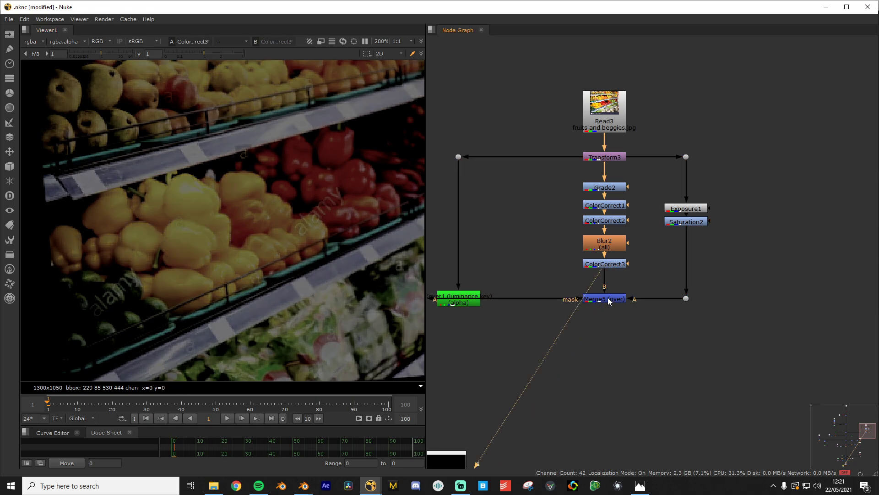
{"action": "scroll", "coordinate": [307, 271], "scroll_direction": "down", "scroll_amount": 3}
{"action": "scroll", "coordinate": [231, 255], "scroll_direction": "up", "scroll_amount": 3}
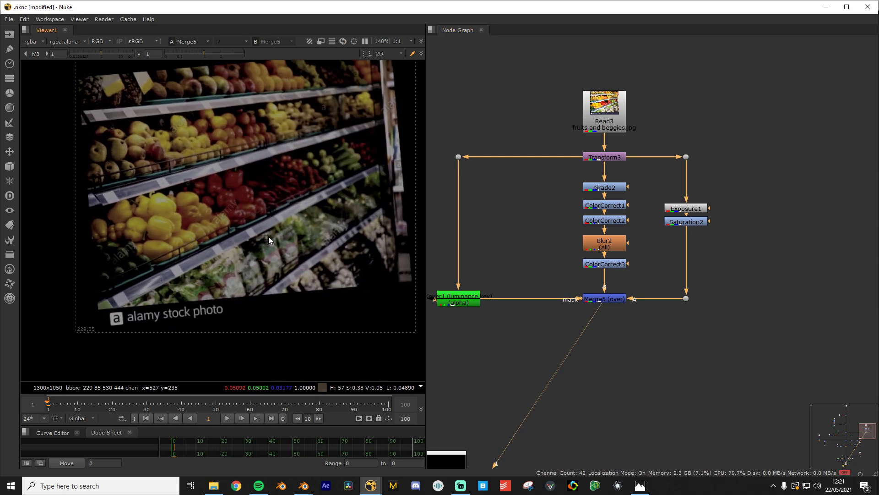
{"action": "left_click", "coordinate": [604, 264]}
{"action": "key", "text": "1"}
{"action": "scroll", "coordinate": [176, 261], "scroll_direction": "up", "scroll_amount": 8}
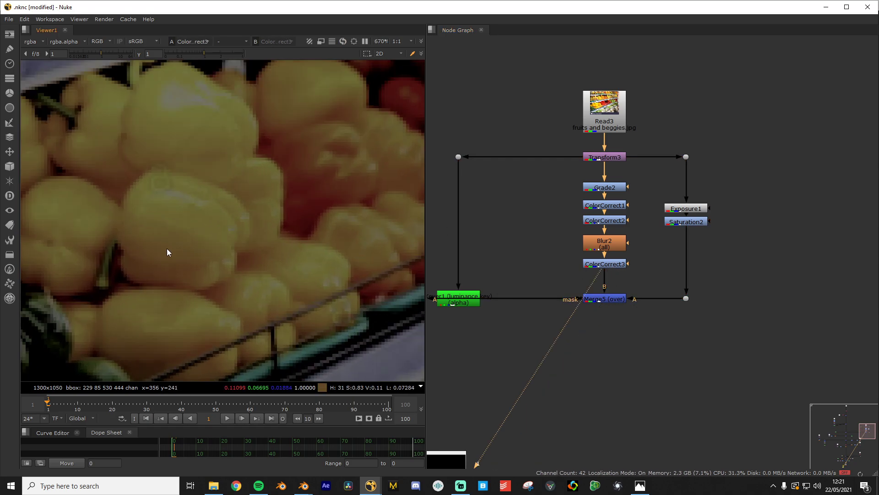
{"action": "scroll", "coordinate": [236, 159], "scroll_direction": "up", "scroll_amount": 3}
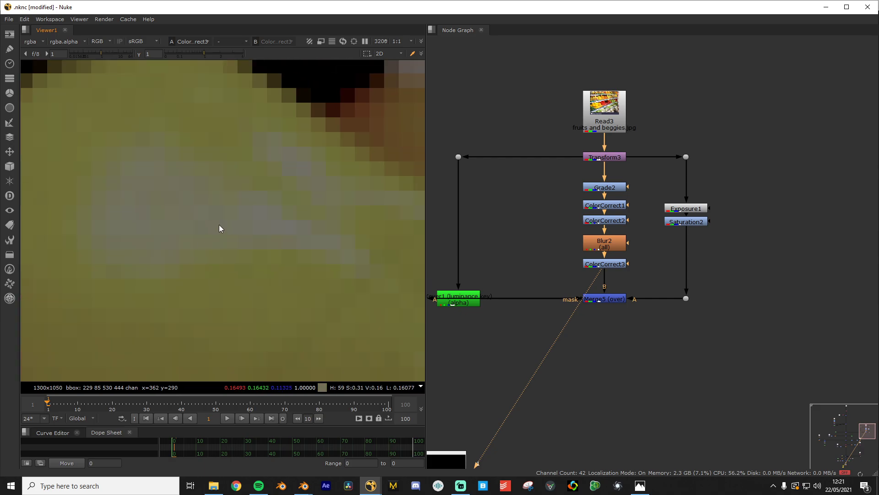
{"action": "left_click", "coordinate": [617, 298]}
{"action": "key", "text": "1"}
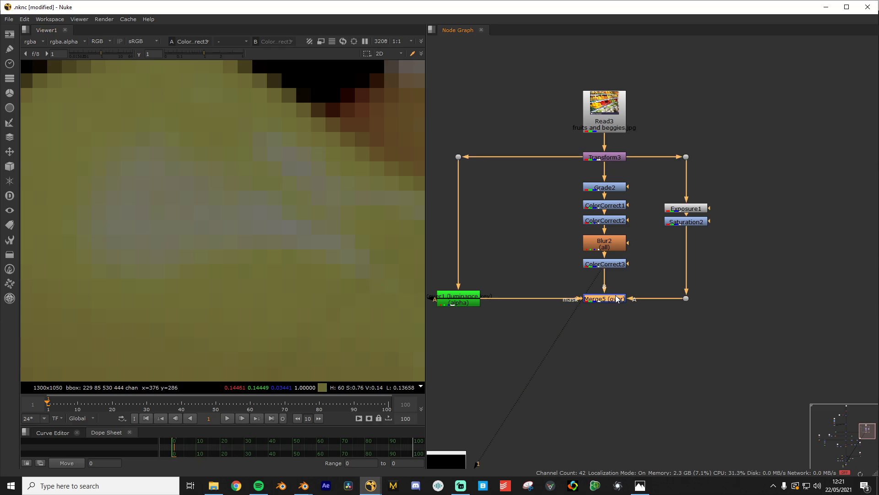
{"action": "scroll", "coordinate": [158, 196], "scroll_direction": "down", "scroll_amount": 10}
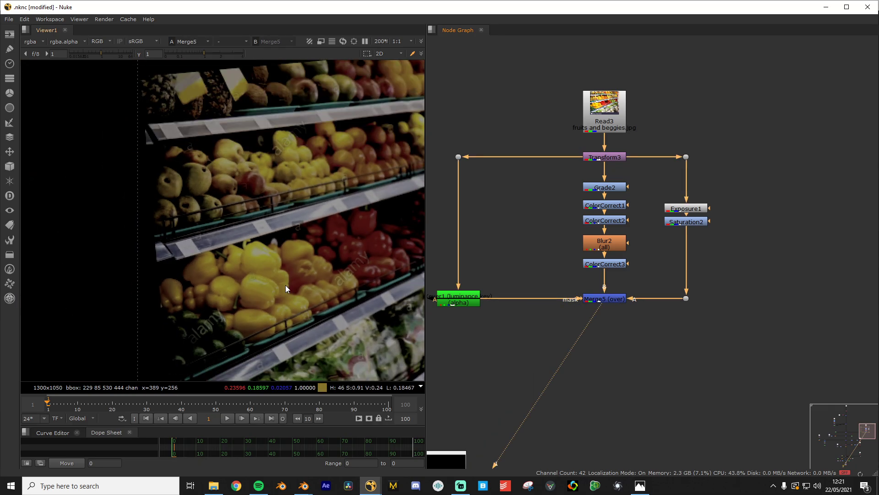
{"action": "scroll", "coordinate": [534, 310], "scroll_direction": "up", "scroll_amount": 3}
{"action": "left_click", "coordinate": [600, 304]}
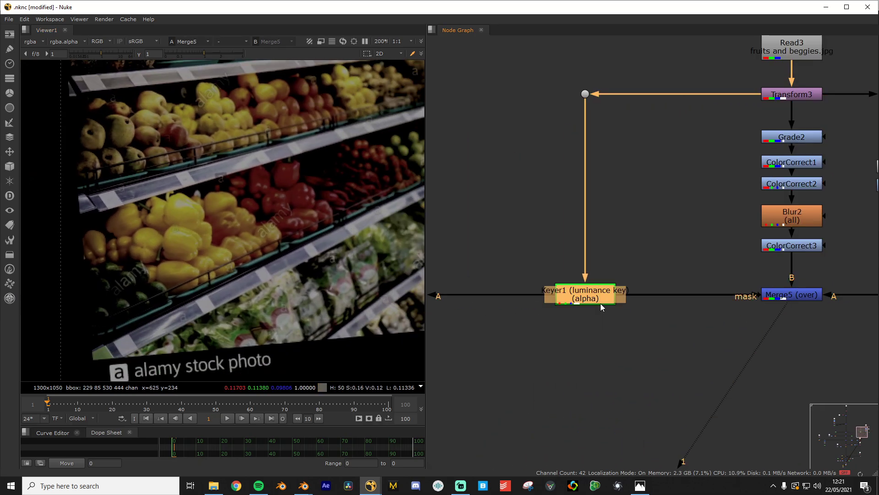
{"action": "key", "text": "1"}
{"action": "scroll", "coordinate": [587, 310], "scroll_direction": "down", "scroll_amount": 6}
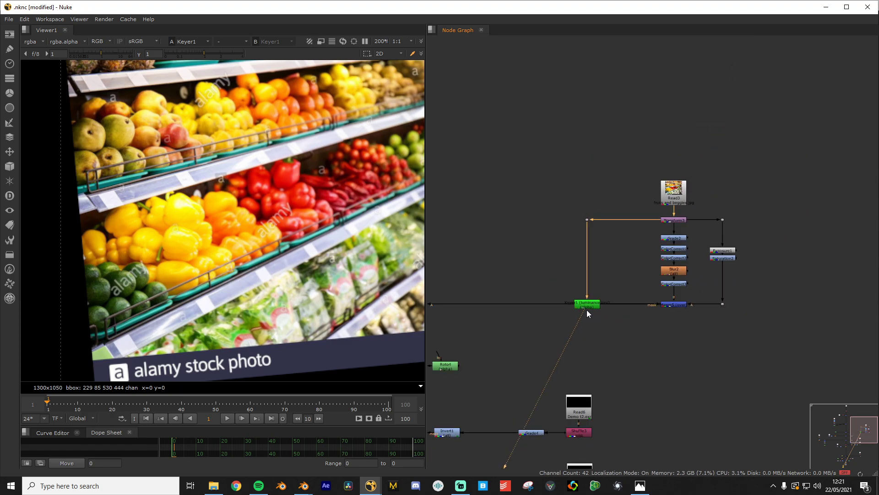
{"action": "middle_click_drag", "start_coordinate": [549, 303], "coordinate": [705, 307]}
{"action": "scroll", "coordinate": [687, 310], "scroll_direction": "up", "scroll_amount": 2}
{"action": "left_click", "coordinate": [487, 307]}
{"action": "key", "text": "1"}
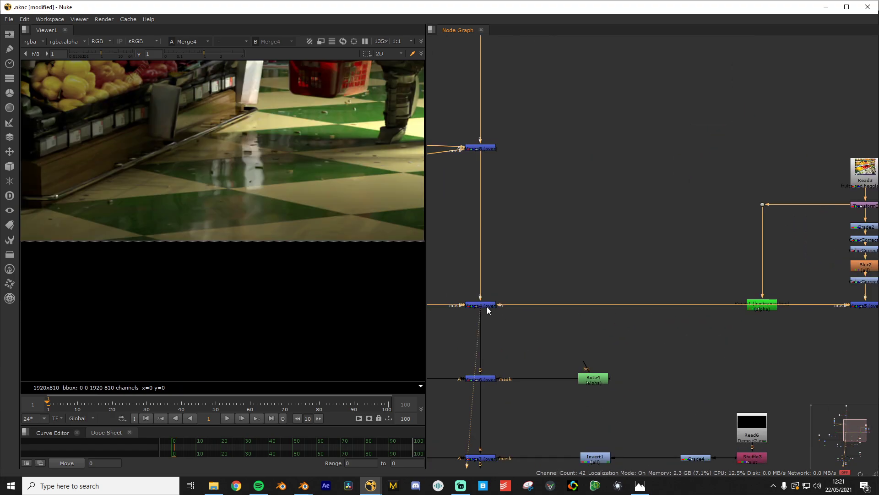
{"action": "scroll", "coordinate": [255, 219], "scroll_direction": "down", "scroll_amount": 4}
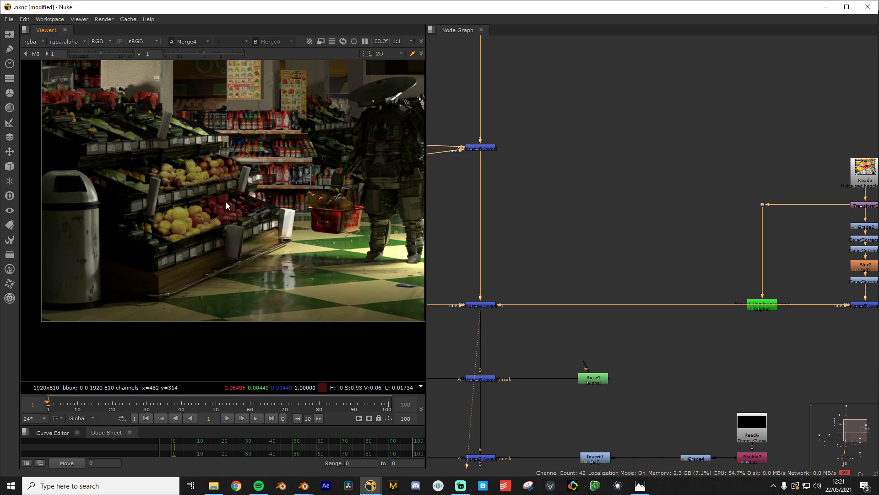
{"action": "middle_click_drag", "start_coordinate": [218, 228], "coordinate": [185, 240]}
{"action": "left_click", "coordinate": [477, 149]}
{"action": "key", "text": "1"}
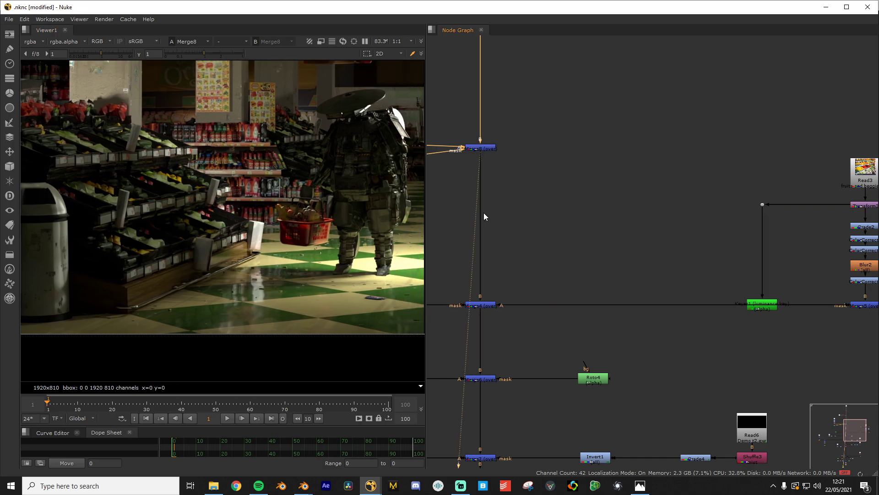
{"action": "left_click", "coordinate": [483, 306]}
{"action": "key", "text": "1"}
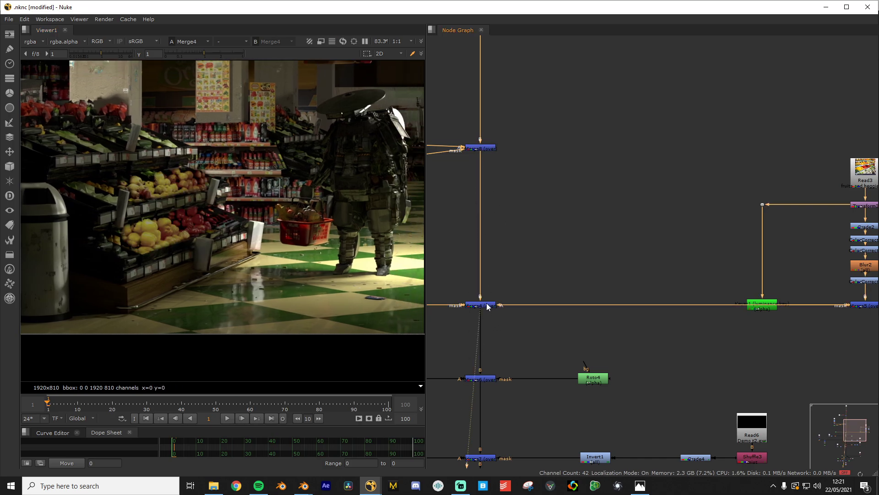
{"action": "scroll", "coordinate": [701, 284], "scroll_direction": "down", "scroll_amount": 3}
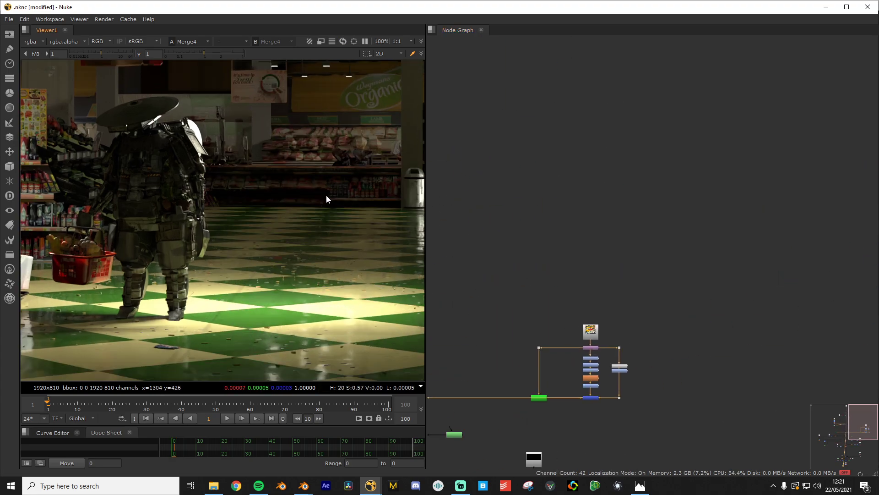
Find the Read5 node and view the butcher-equipment image
{"action": "scroll", "coordinate": [384, 162], "scroll_direction": "up", "scroll_amount": 3}
{"action": "middle_click_drag", "start_coordinate": [384, 162], "coordinate": [299, 211]}
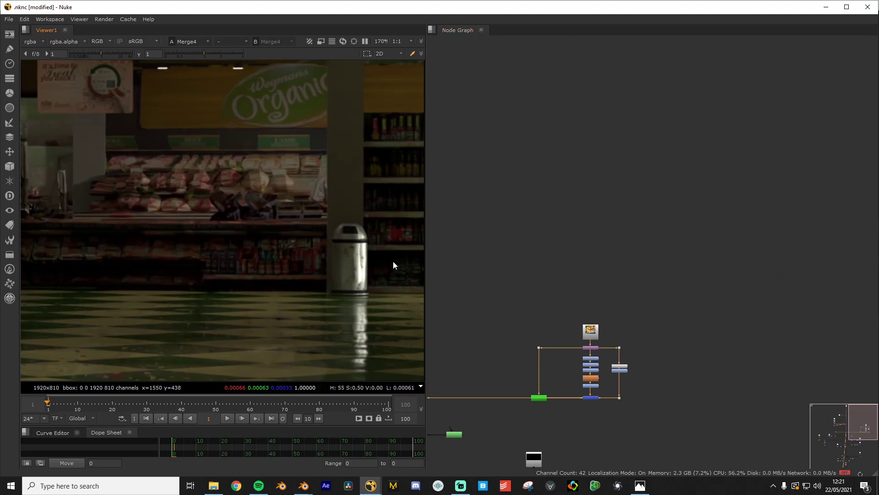
{"action": "middle_click_drag", "start_coordinate": [620, 263], "coordinate": [860, 268]}
{"action": "scroll", "coordinate": [583, 323], "scroll_direction": "up", "scroll_amount": 5}
{"action": "middle_click_drag", "start_coordinate": [529, 320], "coordinate": [732, 306]}
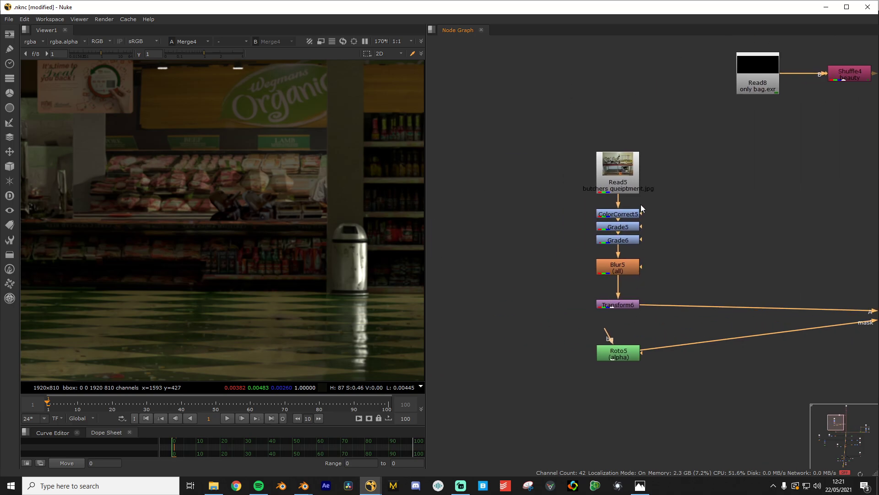
{"action": "left_click", "coordinate": [625, 185]}
{"action": "key", "text": "1"}
View the ColorCorrect5 output, then the darkened Grade5 result
{"action": "scroll", "coordinate": [186, 247], "scroll_direction": "down", "scroll_amount": 6}
{"action": "scroll", "coordinate": [202, 253], "scroll_direction": "down", "scroll_amount": 1}
{"action": "middle_click_drag", "start_coordinate": [201, 253], "coordinate": [280, 253]}
{"action": "scroll", "coordinate": [312, 247], "scroll_direction": "up", "scroll_amount": 1}
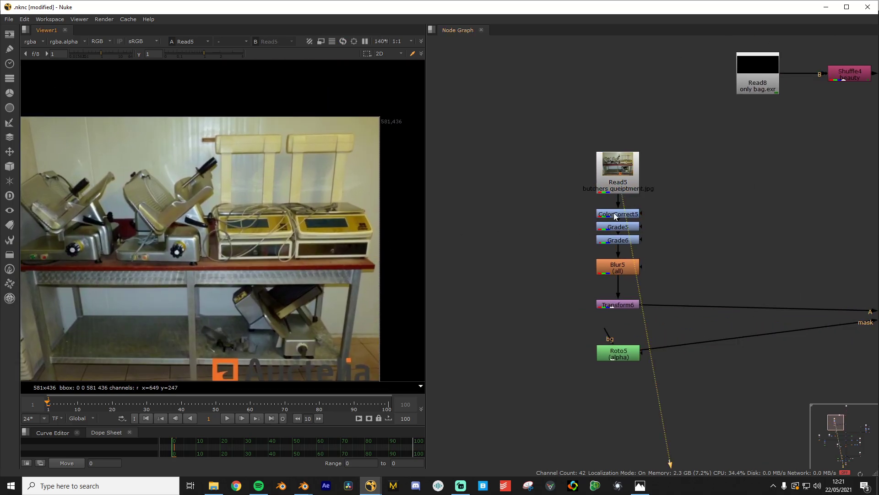
{"action": "left_click", "coordinate": [615, 215]}
{"action": "key", "text": "1"}
{"action": "left_click", "coordinate": [621, 229]}
{"action": "key", "text": "1"}
View the Grade6, Blur5 and Transform6 outputs in turn
{"action": "left_click", "coordinate": [621, 241]}
{"action": "key", "text": "1"}
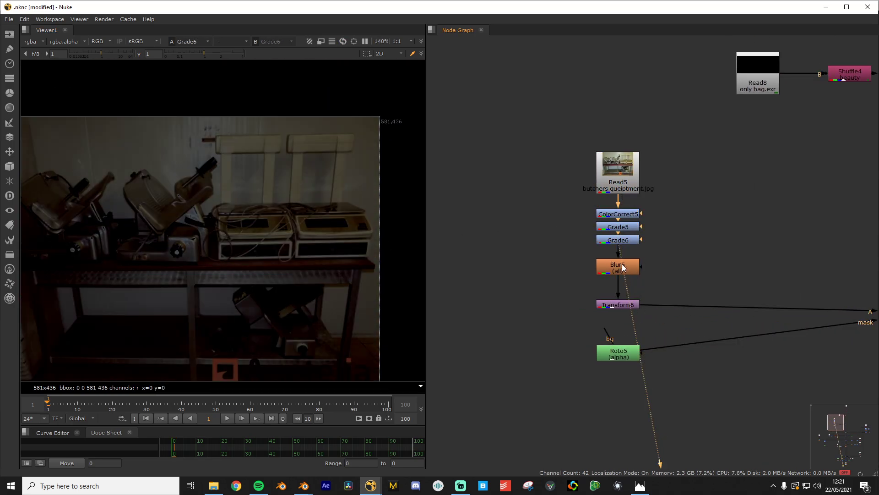
{"action": "left_click", "coordinate": [623, 267]}
{"action": "key", "text": "1"}
{"action": "left_click", "coordinate": [622, 307]}
{"action": "key", "text": "1"}
View the Merge8 composite, compare it with Merge9, then return to Merge8
{"action": "scroll", "coordinate": [642, 301], "scroll_direction": "down", "scroll_amount": 4}
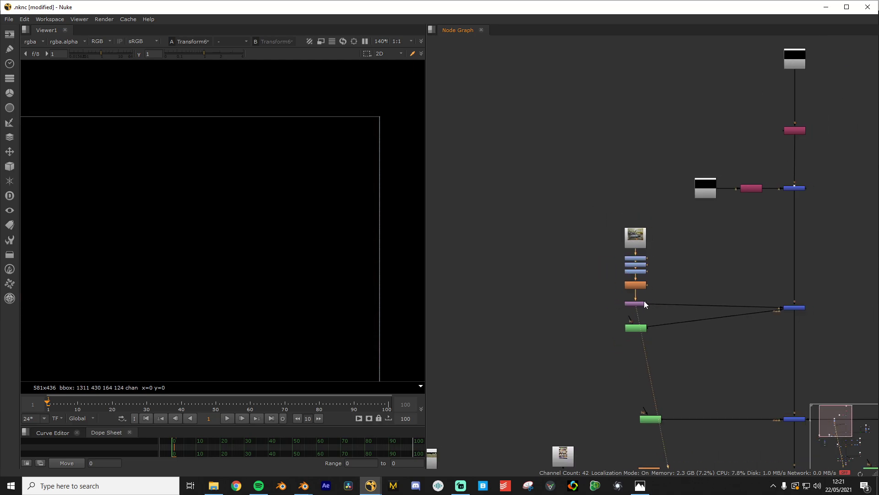
{"action": "middle_click_drag", "start_coordinate": [646, 301], "coordinate": [517, 303]}
{"action": "scroll", "coordinate": [520, 303], "scroll_direction": "up", "scroll_amount": 3}
{"action": "left_click", "coordinate": [744, 313]}
{"action": "key", "text": "1"}
{"action": "scroll", "coordinate": [210, 334], "scroll_direction": "up", "scroll_amount": 4}
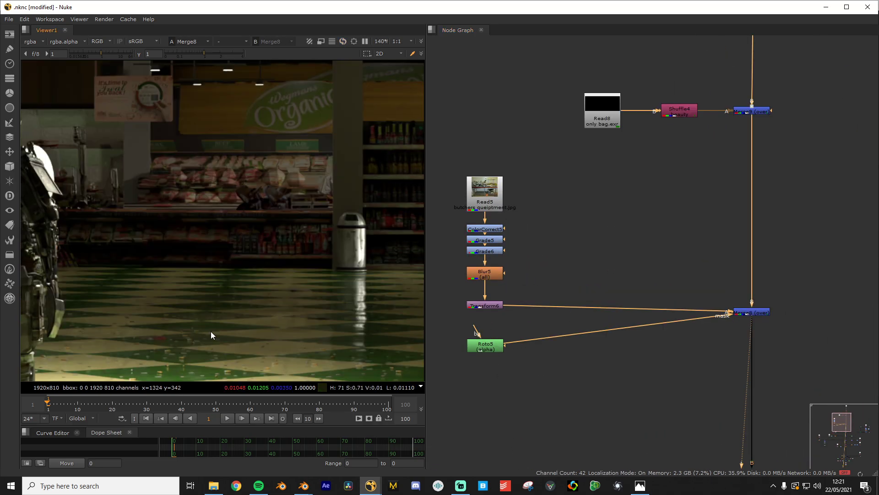
{"action": "left_click", "coordinate": [751, 111]}
{"action": "key", "text": "1"}
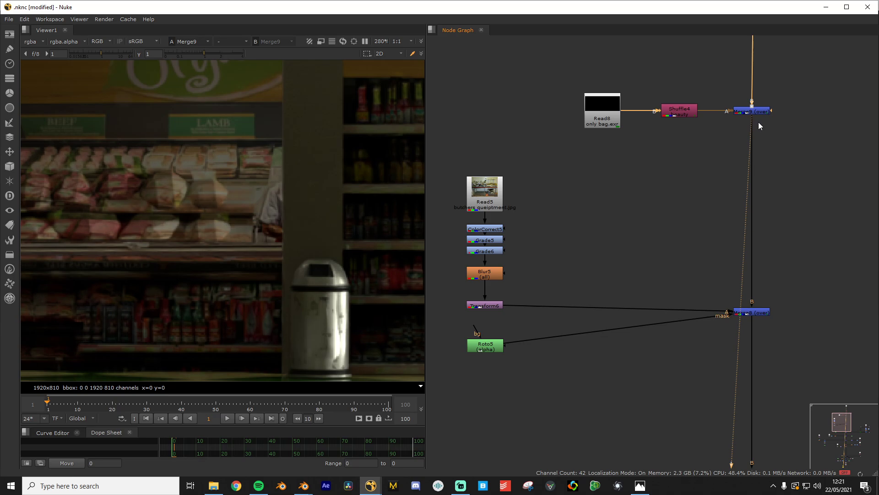
{"action": "left_click", "coordinate": [761, 313]}
{"action": "key", "text": "1"}
{"action": "scroll", "coordinate": [353, 259], "scroll_direction": "down", "scroll_amount": 5}
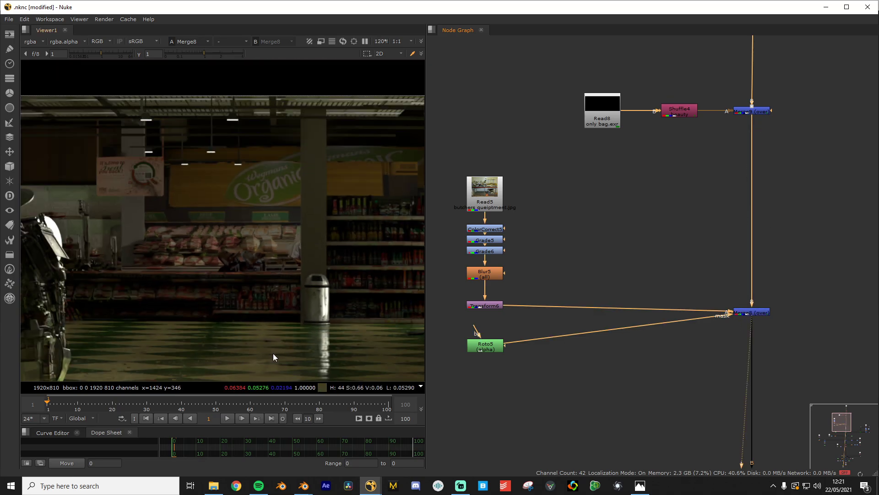
{"action": "scroll", "coordinate": [637, 259], "scroll_direction": "down", "scroll_amount": 5}
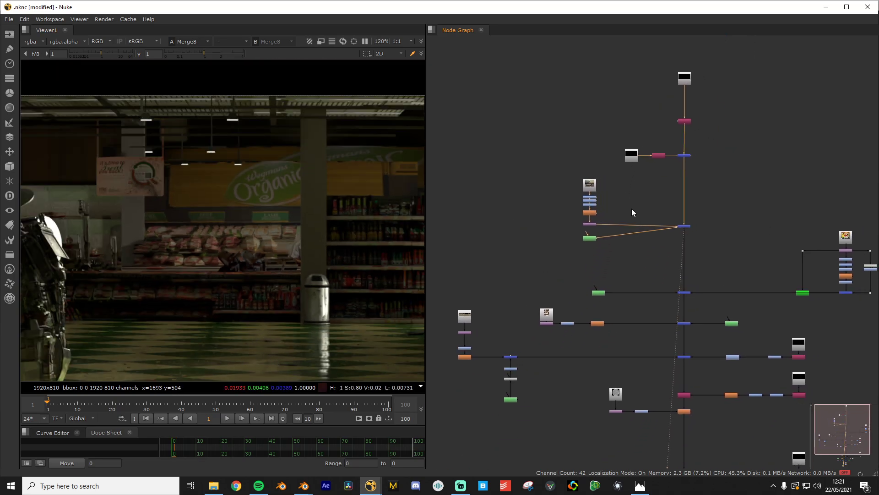
{"action": "scroll", "coordinate": [632, 212], "scroll_direction": "up", "scroll_amount": 6}
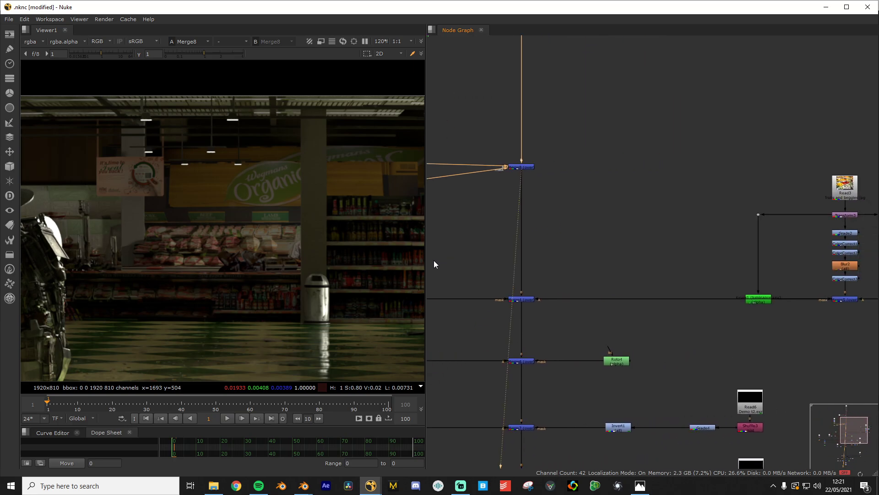
Find the Read4 node and view the beer-shelf photo
{"action": "scroll", "coordinate": [504, 266], "scroll_direction": "down", "scroll_amount": 4}
{"action": "scroll", "coordinate": [534, 292], "scroll_direction": "up", "scroll_amount": 5}
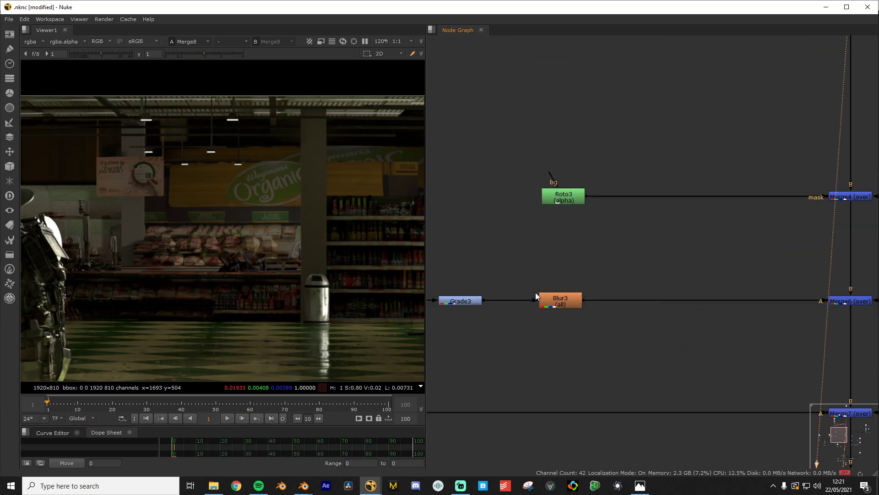
{"action": "middle_click_drag", "start_coordinate": [535, 295], "coordinate": [674, 298]}
{"action": "scroll", "coordinate": [292, 237], "scroll_direction": "down", "scroll_amount": 3}
{"action": "scroll", "coordinate": [227, 248], "scroll_direction": "up", "scroll_amount": 5}
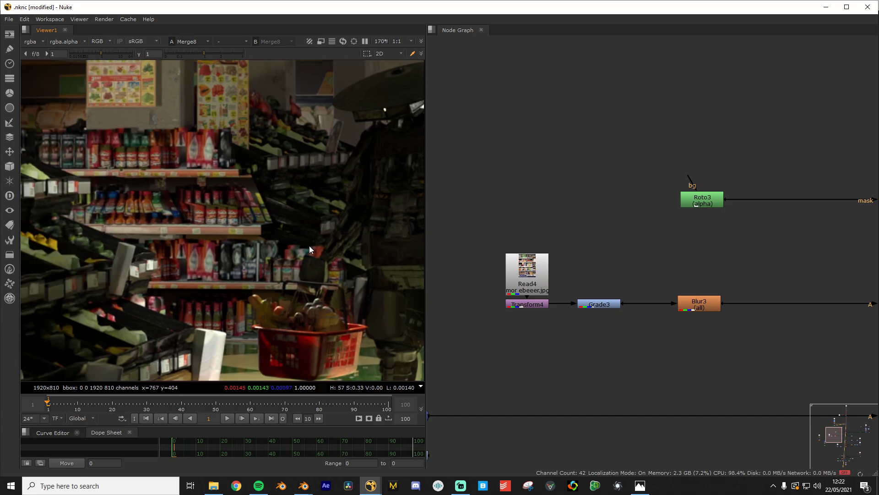
{"action": "scroll", "coordinate": [309, 245], "scroll_direction": "up", "scroll_amount": 5}
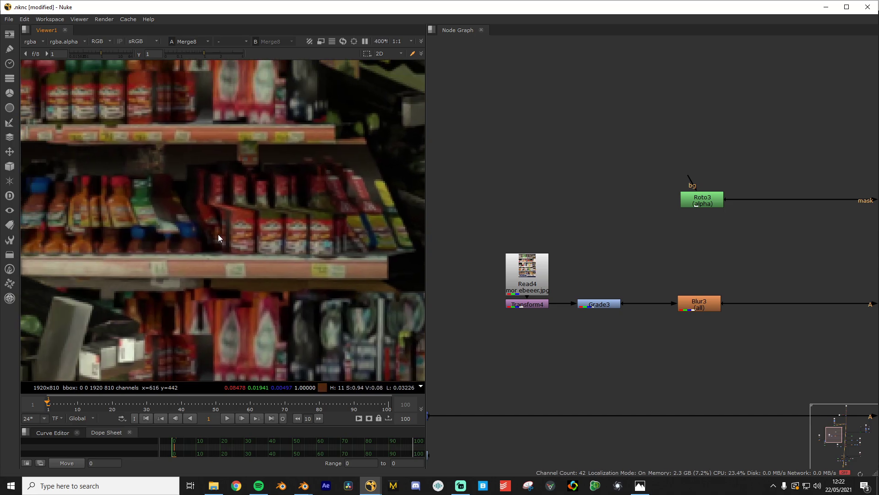
{"action": "scroll", "coordinate": [225, 234], "scroll_direction": "up", "scroll_amount": 5}
{"action": "scroll", "coordinate": [210, 194], "scroll_direction": "down", "scroll_amount": 4}
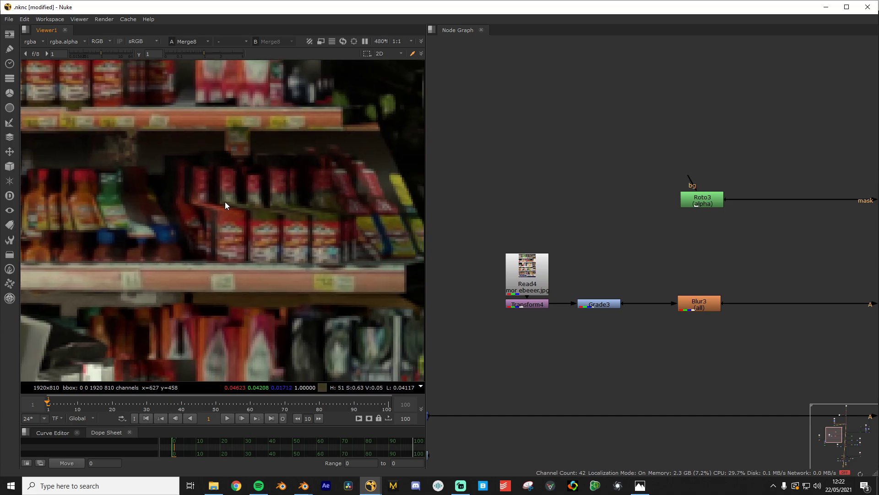
{"action": "scroll", "coordinate": [226, 205], "scroll_direction": "down", "scroll_amount": 3}
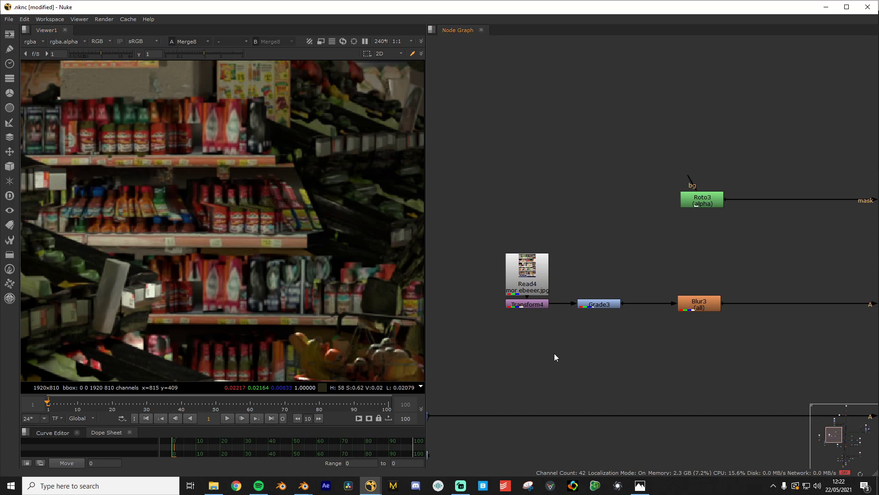
{"action": "scroll", "coordinate": [562, 379], "scroll_direction": "up", "scroll_amount": 3}
{"action": "left_click", "coordinate": [519, 215]}
{"action": "key", "text": "1"}
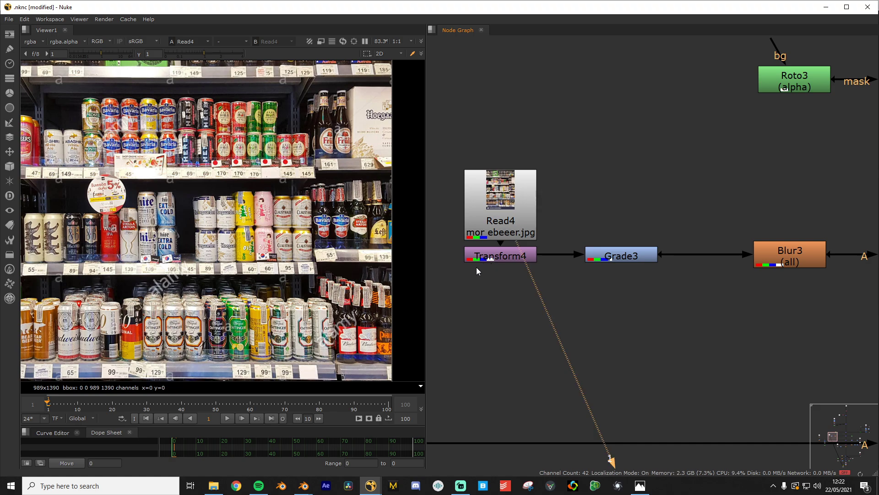
View Transform4's shrunk shelf image, then the darkened Grade3 output
{"action": "left_click_drag", "start_coordinate": [526, 251], "coordinate": [502, 257]}
{"action": "scroll", "coordinate": [214, 299], "scroll_direction": "down", "scroll_amount": 3}
{"action": "middle_click_drag", "start_coordinate": [246, 360], "coordinate": [204, 241]}
{"action": "scroll", "coordinate": [211, 278], "scroll_direction": "up", "scroll_amount": 4}
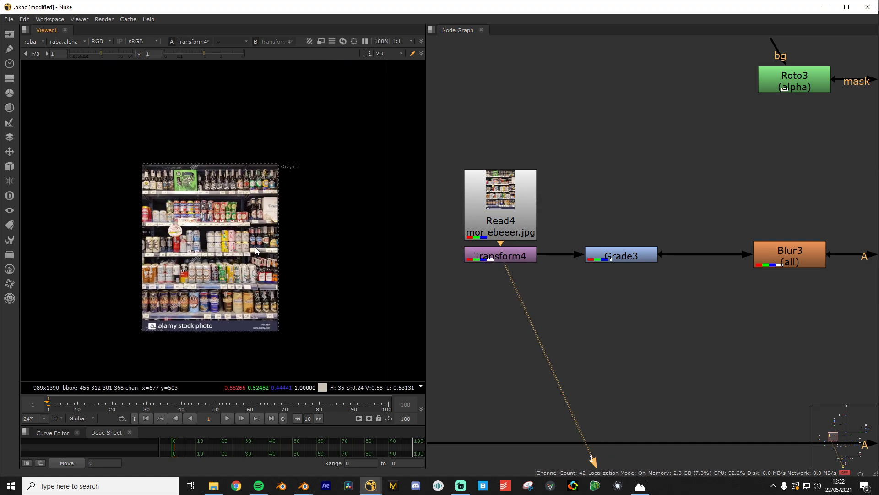
{"action": "left_click", "coordinate": [621, 257]}
{"action": "key", "text": "1"}
View the softly blurred Blur3 output
{"action": "scroll", "coordinate": [691, 313], "scroll_direction": "up", "scroll_amount": 1}
{"action": "middle_click_drag", "start_coordinate": [692, 313], "coordinate": [536, 338]}
{"action": "left_click", "coordinate": [668, 273]}
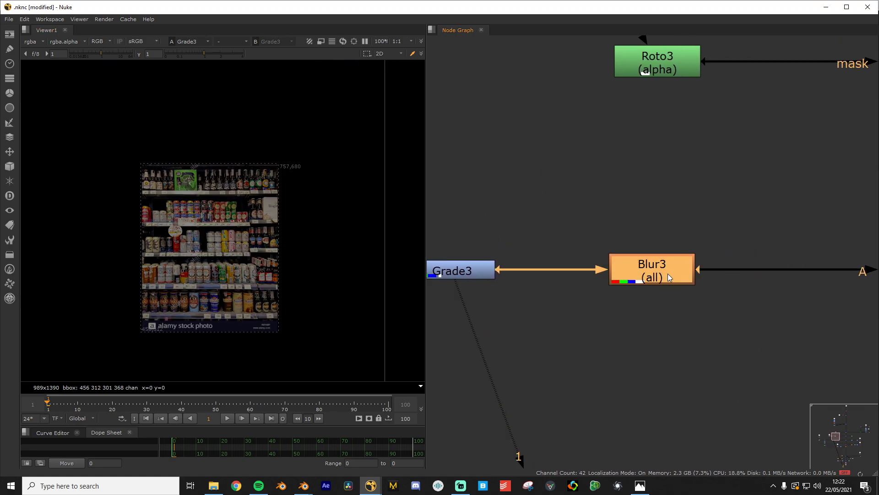
{"action": "key", "text": "1"}
{"action": "scroll", "coordinate": [211, 308], "scroll_direction": "up", "scroll_amount": 4}
{"action": "scroll", "coordinate": [225, 309], "scroll_direction": "up", "scroll_amount": 3}
{"action": "scroll", "coordinate": [616, 273], "scroll_direction": "down", "scroll_amount": 5}
View the Roto4 mask output
{"action": "middle_click_drag", "start_coordinate": [623, 272], "coordinate": [463, 271]}
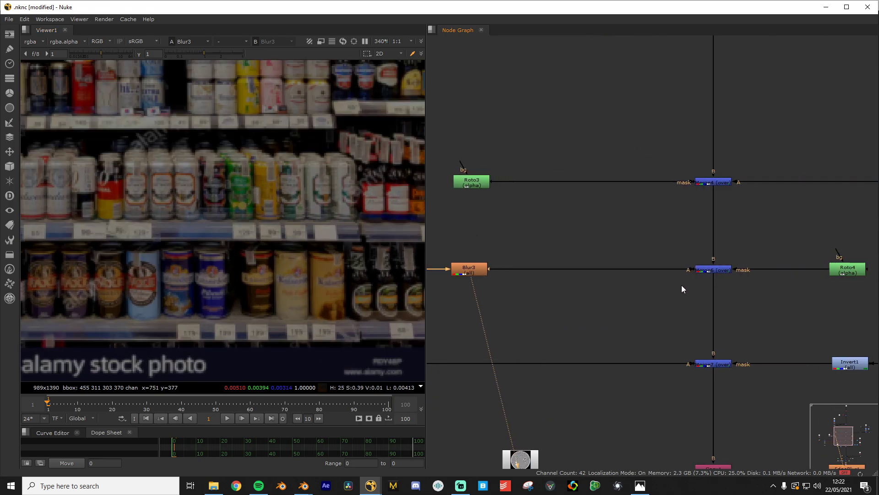
{"action": "scroll", "coordinate": [626, 280], "scroll_direction": "down", "scroll_amount": 2}
{"action": "scroll", "coordinate": [622, 307], "scroll_direction": "up", "scroll_amount": 2}
{"action": "middle_click_drag", "start_coordinate": [772, 279], "coordinate": [666, 289]}
{"action": "left_click", "coordinate": [749, 269]}
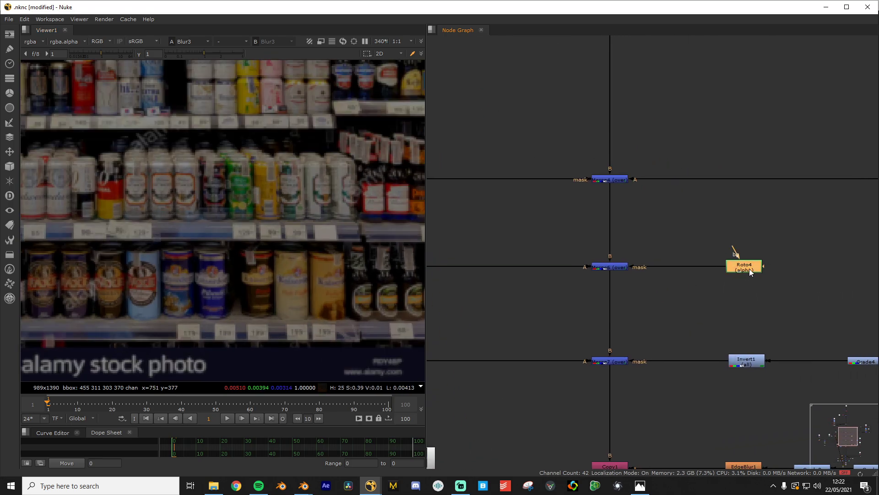
{"action": "key", "text": "1"}
Inspect Roto4's Bezier1 shape in its Properties panel, then close it
{"action": "scroll", "coordinate": [224, 269], "scroll_direction": "down", "scroll_amount": 10}
{"action": "scroll", "coordinate": [292, 288], "scroll_direction": "down", "scroll_amount": 1}
{"action": "scroll", "coordinate": [293, 289], "scroll_direction": "up", "scroll_amount": 1}
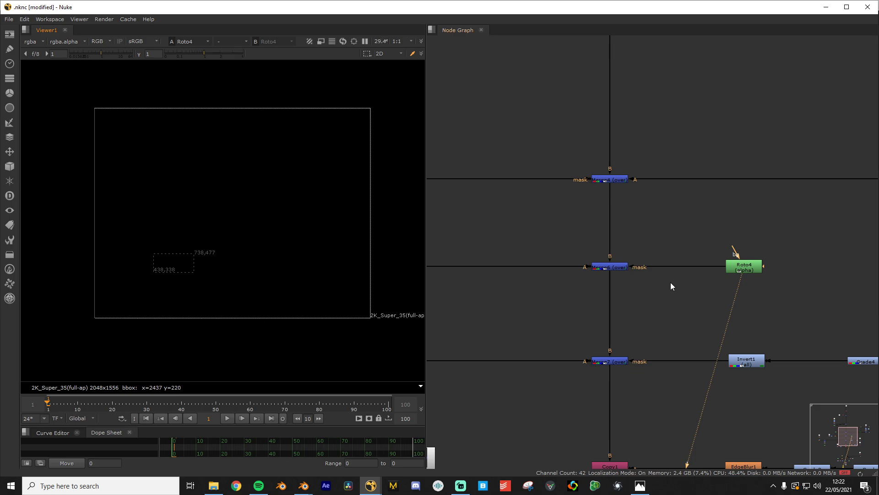
{"action": "double_click", "coordinate": [747, 267]}
{"action": "scroll", "coordinate": [55, 313], "scroll_direction": "up", "scroll_amount": 6}
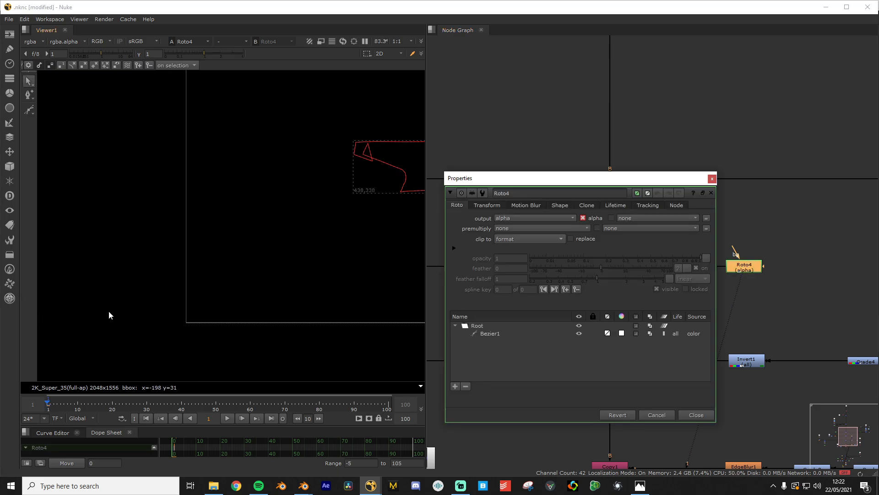
{"action": "left_click", "coordinate": [696, 415]}
{"action": "left_click", "coordinate": [617, 309]}
View the Merge6 composite, compare it with Merge4, then return to Merge6
{"action": "scroll", "coordinate": [260, 265], "scroll_direction": "down", "scroll_amount": 4}
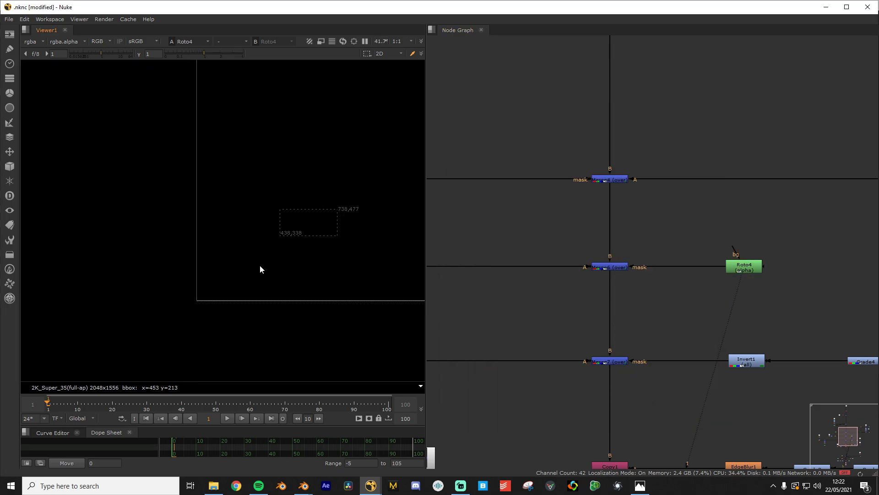
{"action": "scroll", "coordinate": [276, 254], "scroll_direction": "down", "scroll_amount": 2}
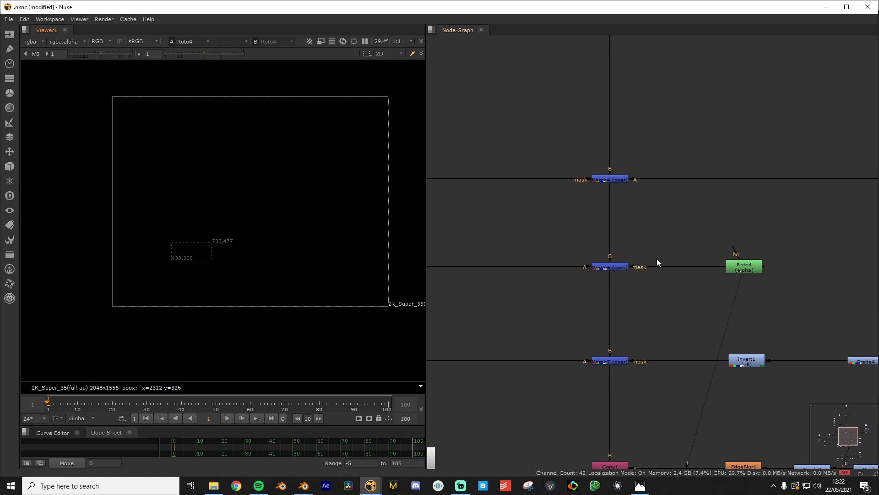
{"action": "left_click", "coordinate": [613, 267]}
{"action": "key", "text": "1"}
{"action": "scroll", "coordinate": [201, 284], "scroll_direction": "up", "scroll_amount": 8}
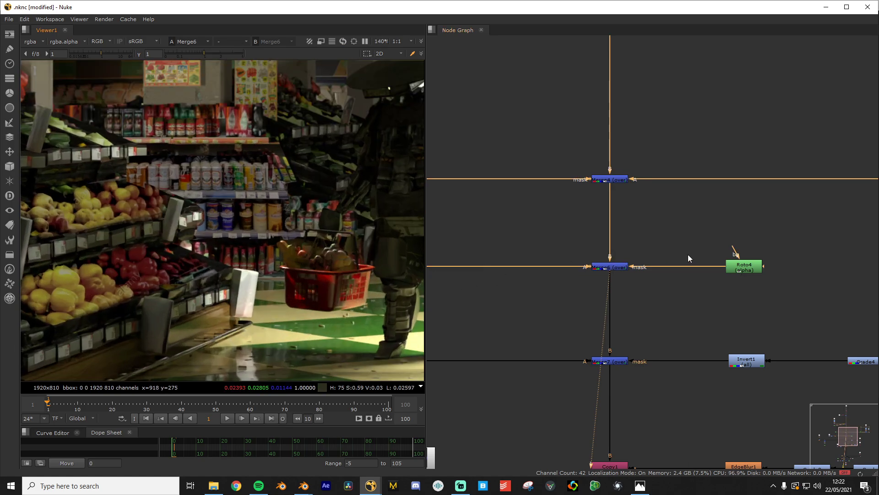
{"action": "left_click", "coordinate": [615, 180]}
{"action": "key", "text": "1"}
{"action": "left_click", "coordinate": [610, 268]}
{"action": "key", "text": "1"}
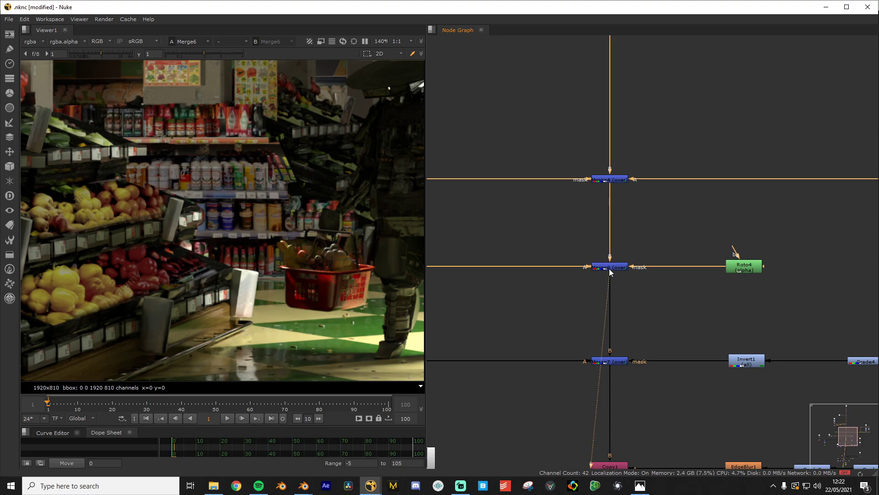
{"action": "scroll", "coordinate": [213, 279], "scroll_direction": "down", "scroll_amount": 5}
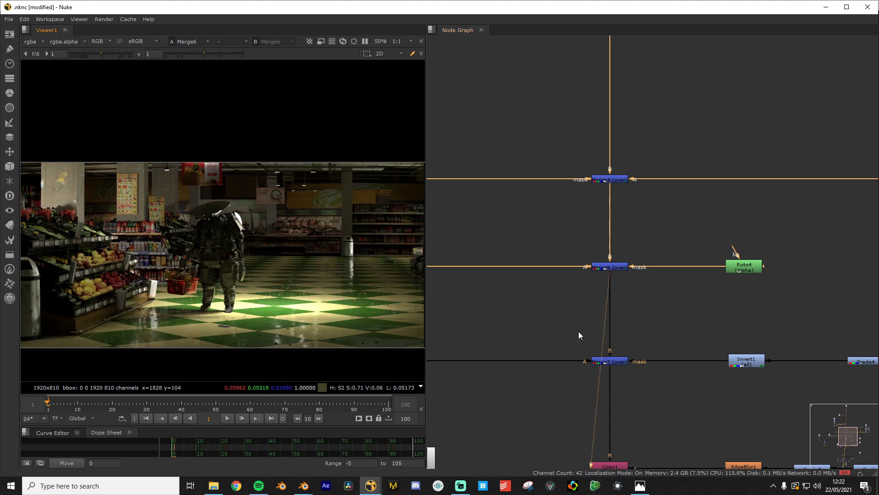
{"action": "middle_click_drag", "start_coordinate": [554, 374], "coordinate": [594, 266]}
{"action": "scroll", "coordinate": [526, 280], "scroll_direction": "down", "scroll_amount": 5}
{"action": "scroll", "coordinate": [787, 273], "scroll_direction": "up", "scroll_amount": 5}
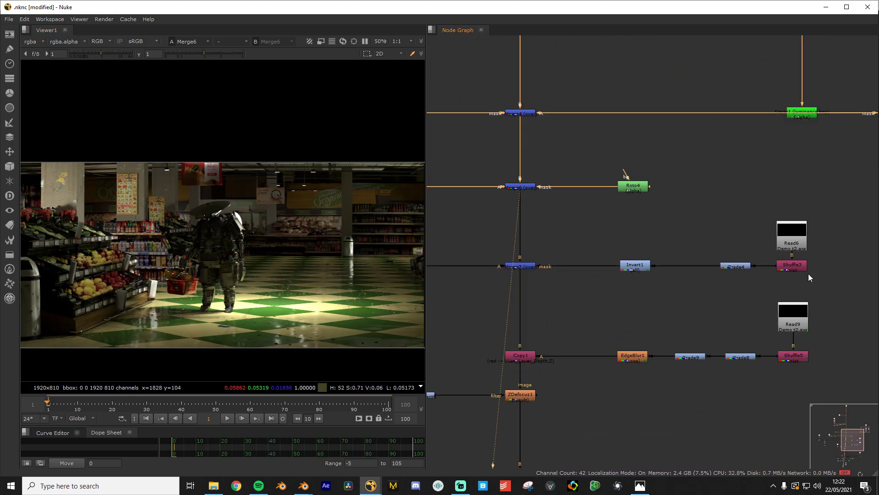
Find the floor decal branch and view Transform5's transformed decal output
{"action": "scroll", "coordinate": [790, 279], "scroll_direction": "down", "scroll_amount": 6}
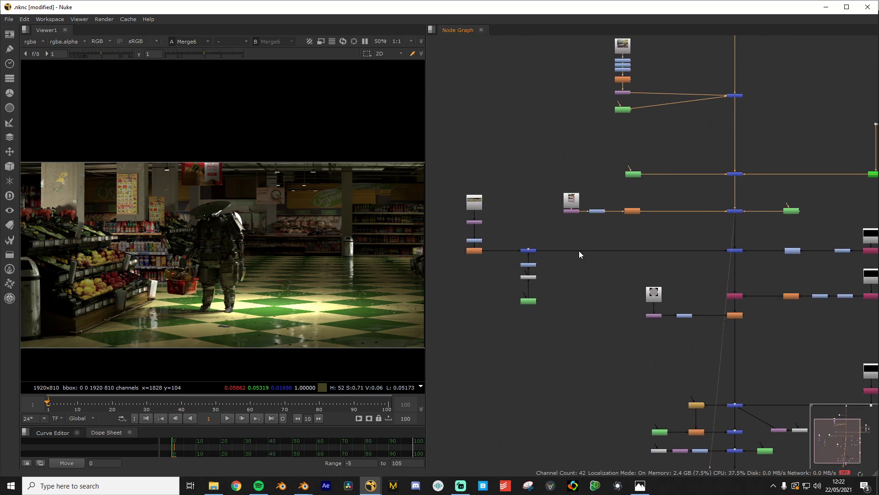
{"action": "scroll", "coordinate": [579, 251], "scroll_direction": "up", "scroll_amount": 4}
{"action": "middle_click_drag", "start_coordinate": [572, 249], "coordinate": [721, 295]}
{"action": "scroll", "coordinate": [702, 307], "scroll_direction": "up", "scroll_amount": 3}
{"action": "middle_click_drag", "start_coordinate": [485, 268], "coordinate": [677, 328]}
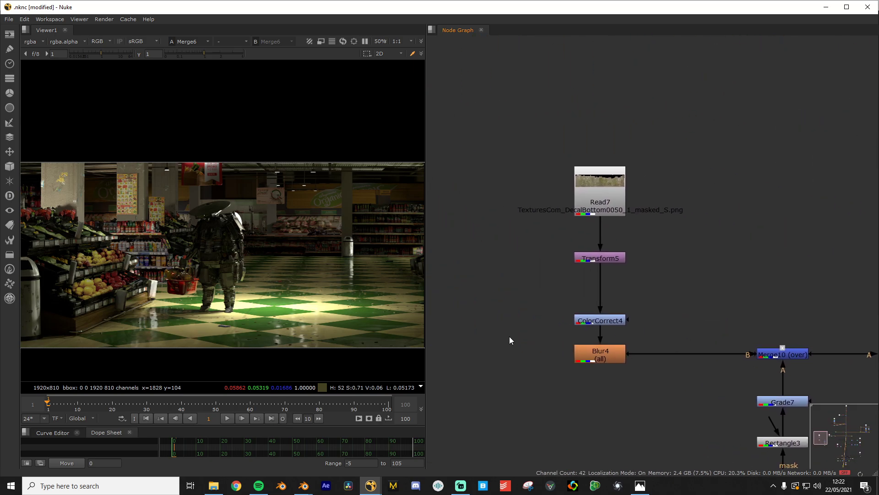
{"action": "scroll", "coordinate": [256, 301], "scroll_direction": "up", "scroll_amount": 6}
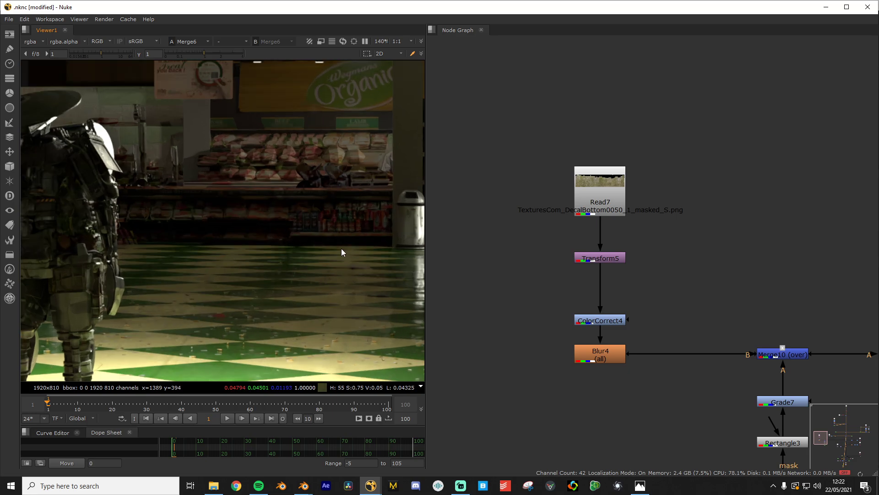
{"action": "middle_click_drag", "start_coordinate": [342, 249], "coordinate": [223, 304]}
{"action": "scroll", "coordinate": [202, 300], "scroll_direction": "up", "scroll_amount": 2}
{"action": "scroll", "coordinate": [223, 302], "scroll_direction": "up", "scroll_amount": 2}
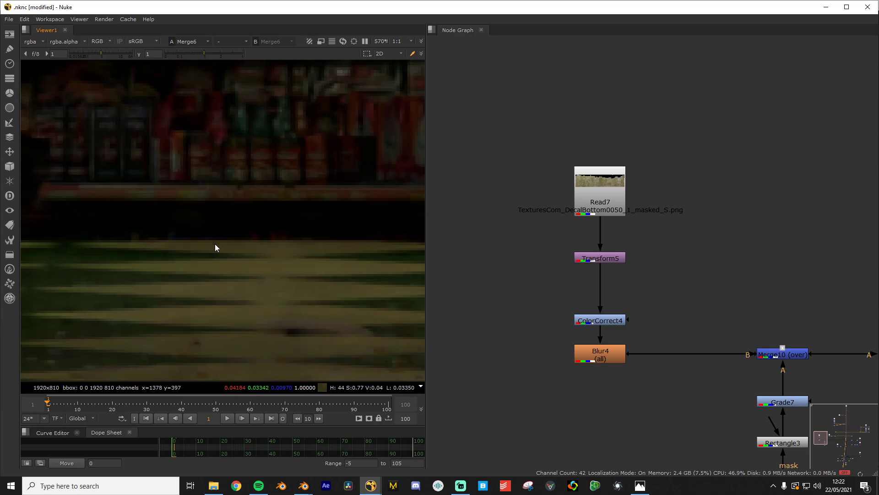
{"action": "scroll", "coordinate": [267, 241], "scroll_direction": "down", "scroll_amount": 4}
{"action": "scroll", "coordinate": [230, 241], "scroll_direction": "up", "scroll_amount": 5}
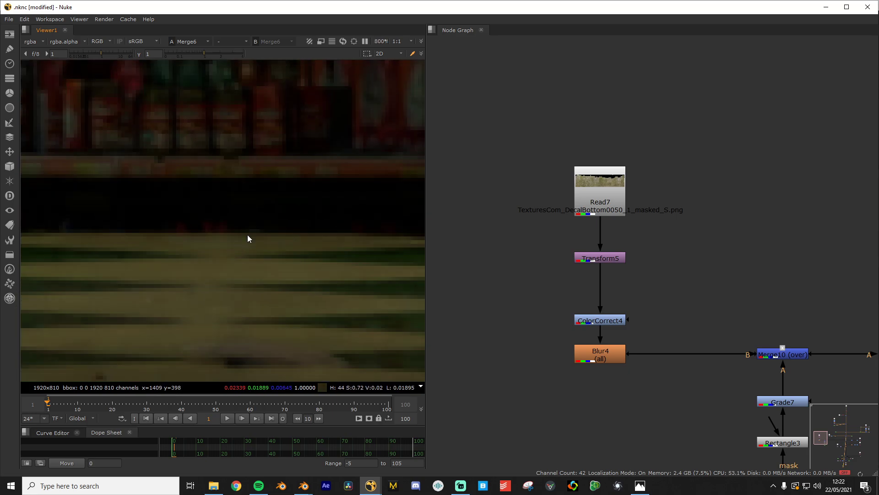
{"action": "scroll", "coordinate": [123, 238], "scroll_direction": "down", "scroll_amount": 2}
{"action": "scroll", "coordinate": [81, 241], "scroll_direction": "down", "scroll_amount": 1}
{"action": "scroll", "coordinate": [157, 239], "scroll_direction": "down", "scroll_amount": 2}
{"action": "scroll", "coordinate": [134, 229], "scroll_direction": "down", "scroll_amount": 1}
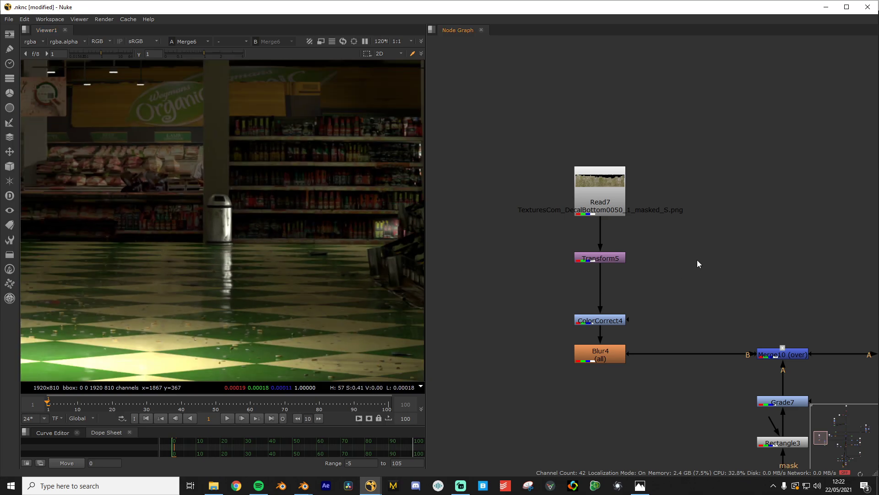
{"action": "left_click", "coordinate": [591, 256]}
{"action": "key", "text": "1"}
View and zoom into Read7's raw dirt-decal floor texture
{"action": "left_click", "coordinate": [618, 207]}
{"action": "key", "text": "1"}
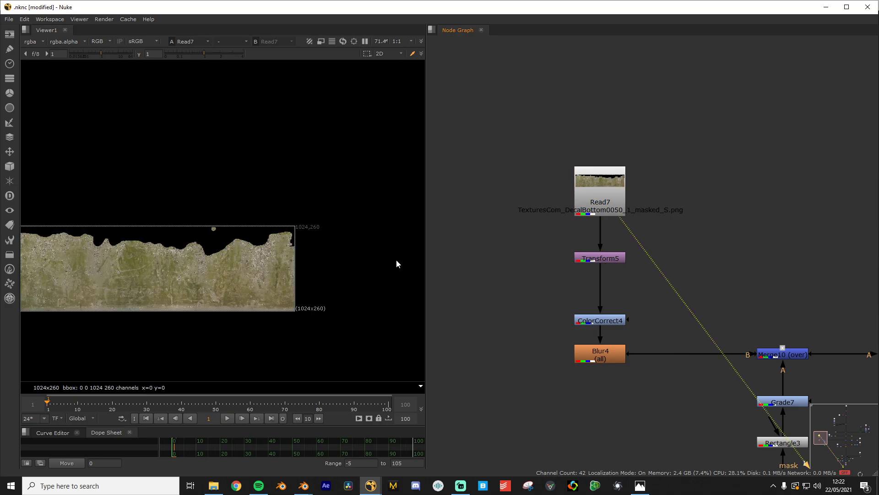
{"action": "scroll", "coordinate": [261, 263], "scroll_direction": "down", "scroll_amount": 2}
{"action": "scroll", "coordinate": [251, 260], "scroll_direction": "up", "scroll_amount": 5}
{"action": "scroll", "coordinate": [197, 254], "scroll_direction": "down", "scroll_amount": 2}
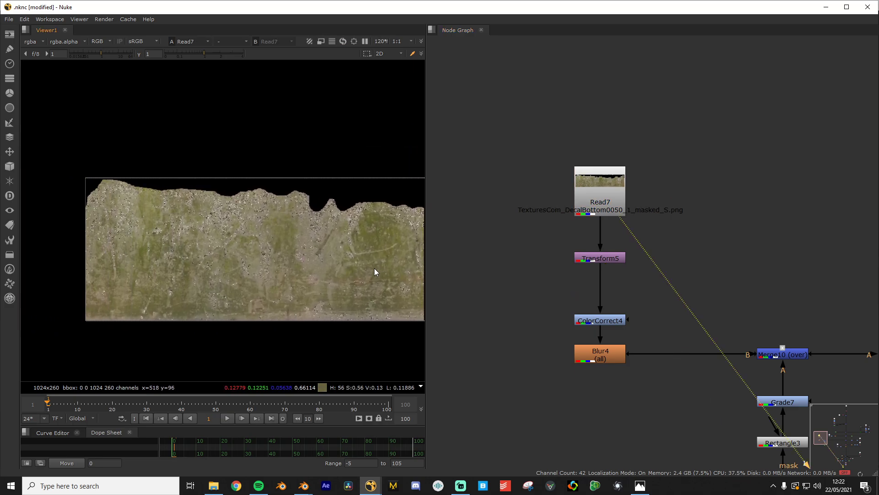
{"action": "scroll", "coordinate": [375, 272], "scroll_direction": "up", "scroll_amount": 3}
{"action": "scroll", "coordinate": [641, 325], "scroll_direction": "down", "scroll_amount": 3}
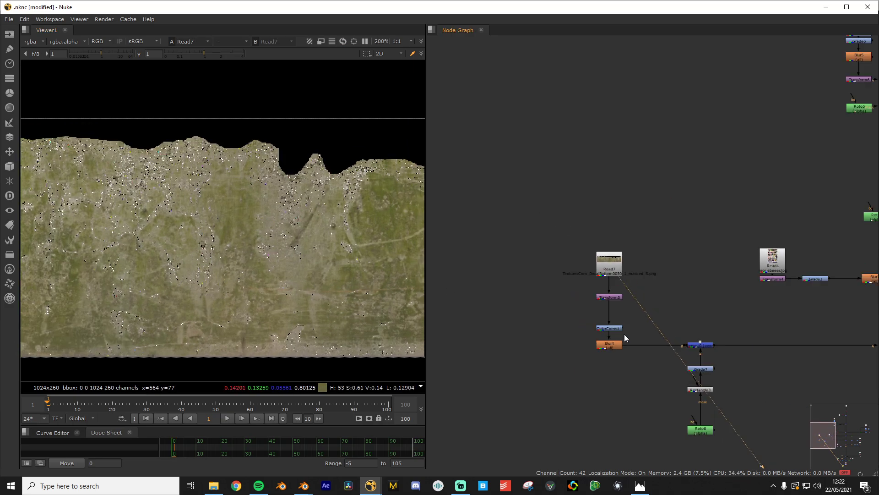
{"action": "scroll", "coordinate": [626, 338], "scroll_direction": "up", "scroll_amount": 3}
View the Merge10 decal merge result, then select Merge7
{"action": "left_click", "coordinate": [573, 305]}
{"action": "key", "text": "1"}
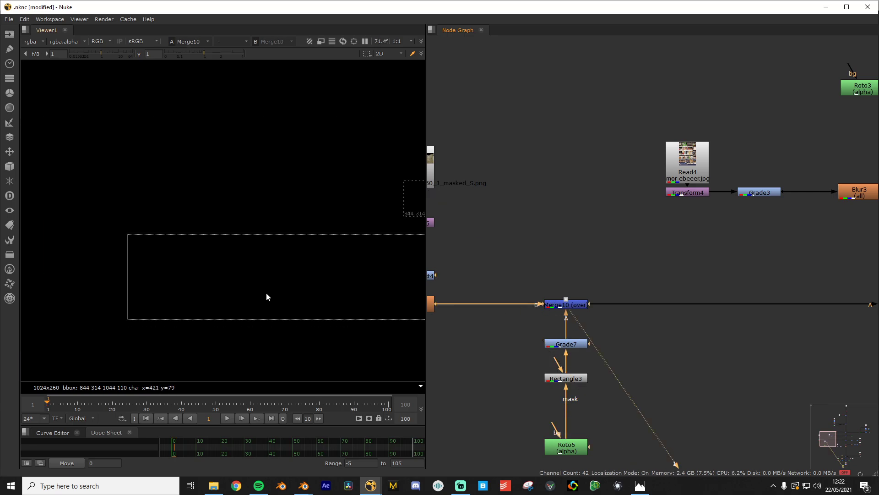
{"action": "middle_click_drag", "start_coordinate": [841, 309], "coordinate": [382, 288]}
{"action": "left_click", "coordinate": [699, 283]}
{"action": "key", "text": "1"}
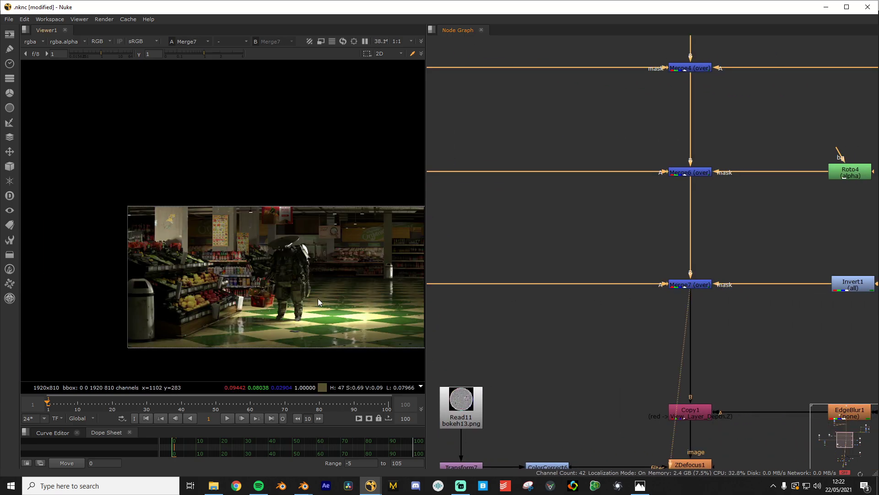
{"action": "scroll", "coordinate": [320, 302], "scroll_direction": "up", "scroll_amount": 5}
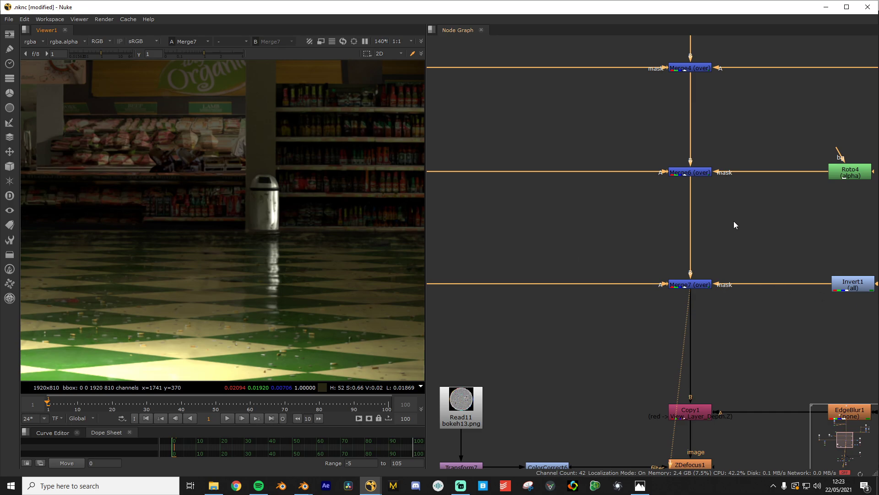
{"action": "left_click", "coordinate": [701, 173]}
{"action": "key", "text": "1"}
{"action": "left_click", "coordinate": [696, 284]}
{"action": "key", "text": "1"}
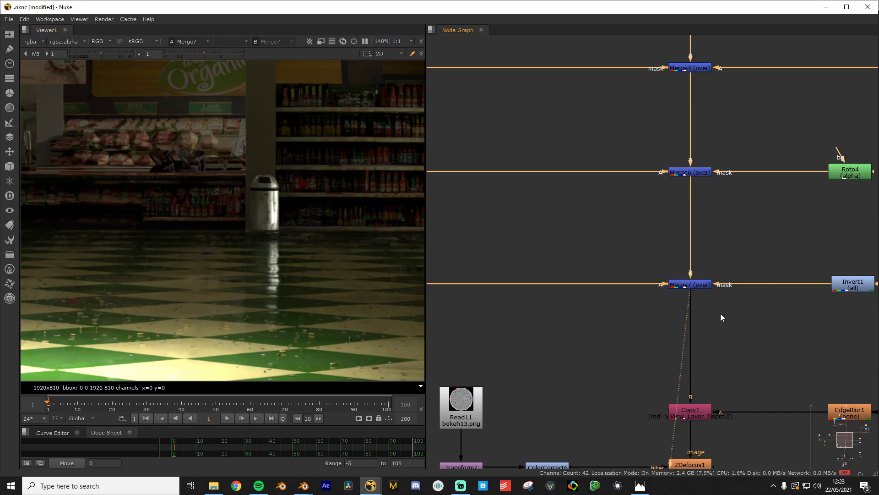
{"action": "scroll", "coordinate": [290, 268], "scroll_direction": "down", "scroll_amount": 2}
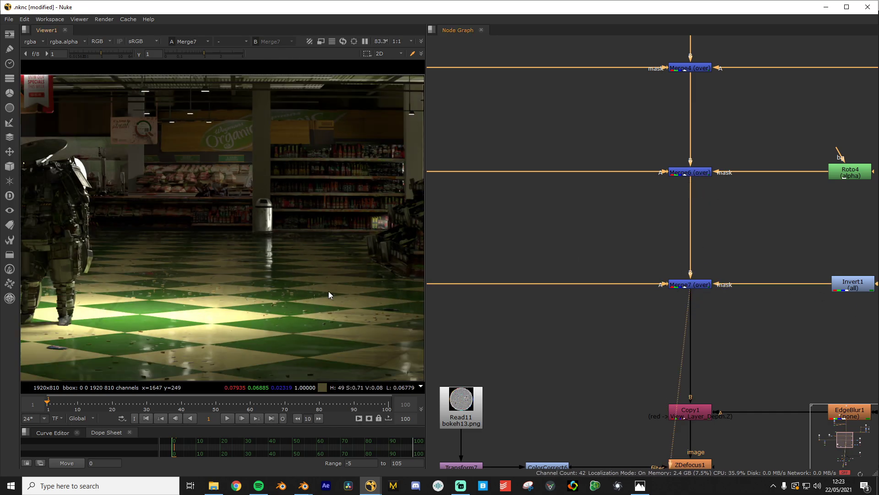
{"action": "left_click", "coordinate": [540, 342]}
{"action": "scroll", "coordinate": [577, 345], "scroll_direction": "down", "scroll_amount": 3}
{"action": "scroll", "coordinate": [577, 345], "scroll_direction": "up", "scroll_amount": 1}
{"action": "middle_click_drag", "start_coordinate": [577, 346], "coordinate": [601, 337]}
{"action": "scroll", "coordinate": [716, 345], "scroll_direction": "down", "scroll_amount": 1}
{"action": "scroll", "coordinate": [715, 345], "scroll_direction": "up", "scroll_amount": 1}
{"action": "scroll", "coordinate": [720, 361], "scroll_direction": "up", "scroll_amount": 1}
{"action": "scroll", "coordinate": [601, 338], "scroll_direction": "up", "scroll_amount": 1}
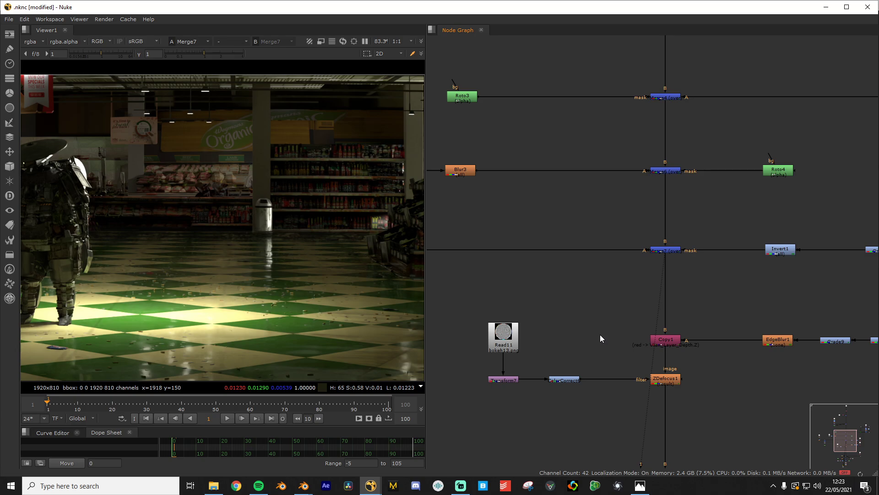
{"action": "scroll", "coordinate": [554, 302], "scroll_direction": "down", "scroll_amount": 4}
{"action": "scroll", "coordinate": [356, 277], "scroll_direction": "down", "scroll_amount": 1}
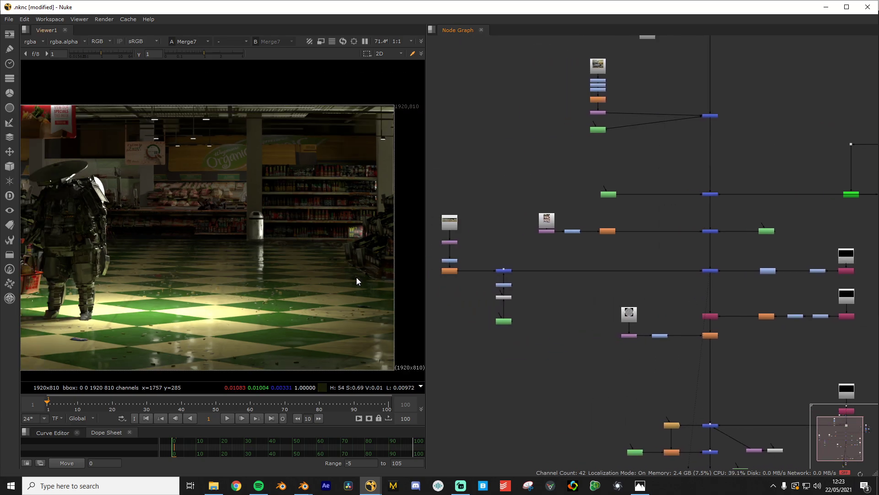
{"action": "scroll", "coordinate": [268, 309], "scroll_direction": "up", "scroll_amount": 3}
{"action": "scroll", "coordinate": [577, 300], "scroll_direction": "down", "scroll_amount": 4}
{"action": "scroll", "coordinate": [595, 312], "scroll_direction": "up", "scroll_amount": 8}
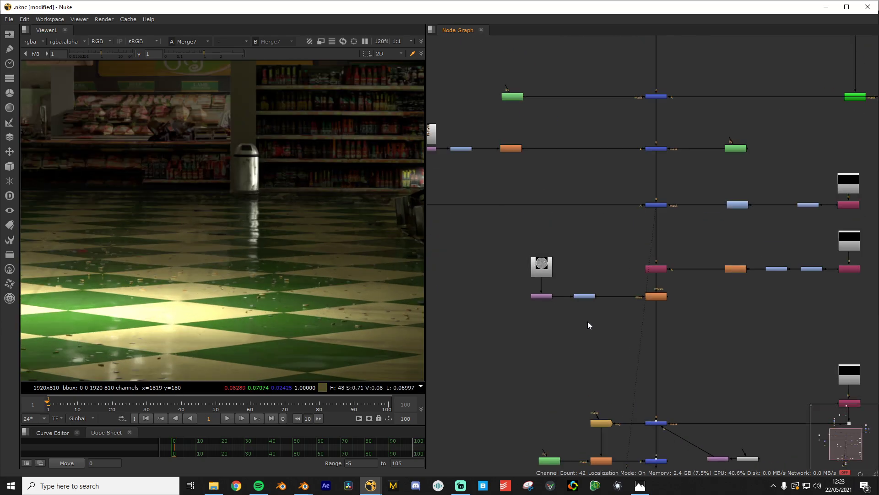
{"action": "scroll", "coordinate": [108, 281], "scroll_direction": "down", "scroll_amount": 4}
{"action": "scroll", "coordinate": [228, 301], "scroll_direction": "up", "scroll_amount": 6}
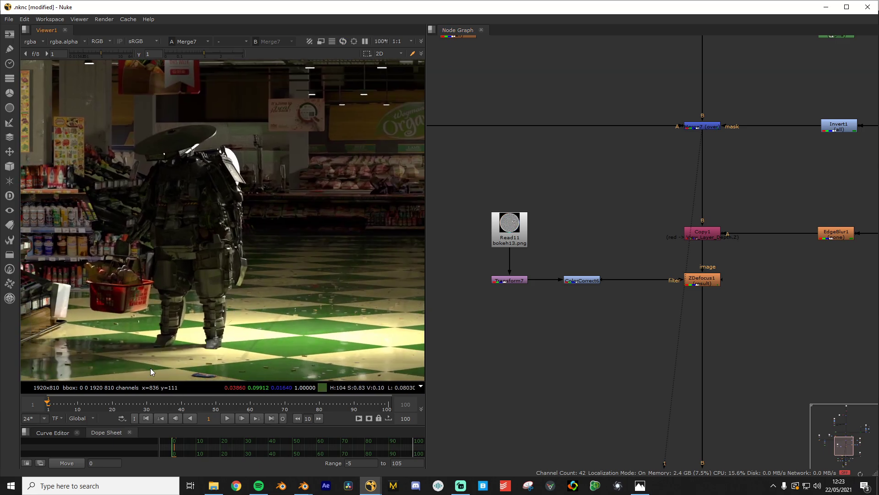
{"action": "scroll", "coordinate": [315, 270], "scroll_direction": "up", "scroll_amount": 3}
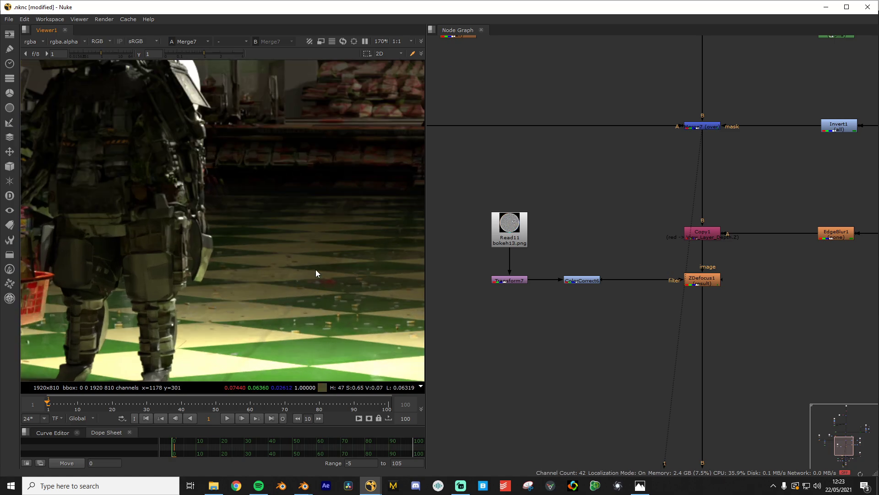
{"action": "middle_click_drag", "start_coordinate": [394, 171], "coordinate": [194, 279]}
{"action": "scroll", "coordinate": [197, 281], "scroll_direction": "up", "scroll_amount": 2}
{"action": "middle_click_drag", "start_coordinate": [191, 153], "coordinate": [189, 185]}
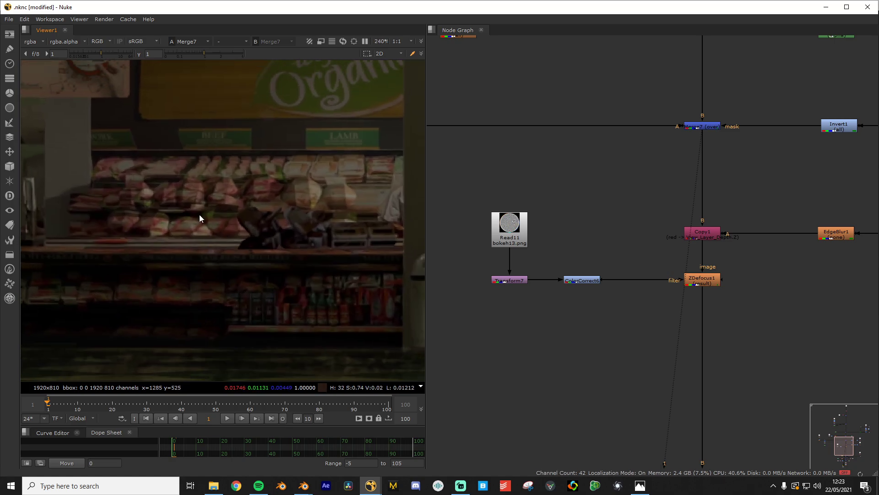
{"action": "scroll", "coordinate": [229, 275], "scroll_direction": "down", "scroll_amount": 5}
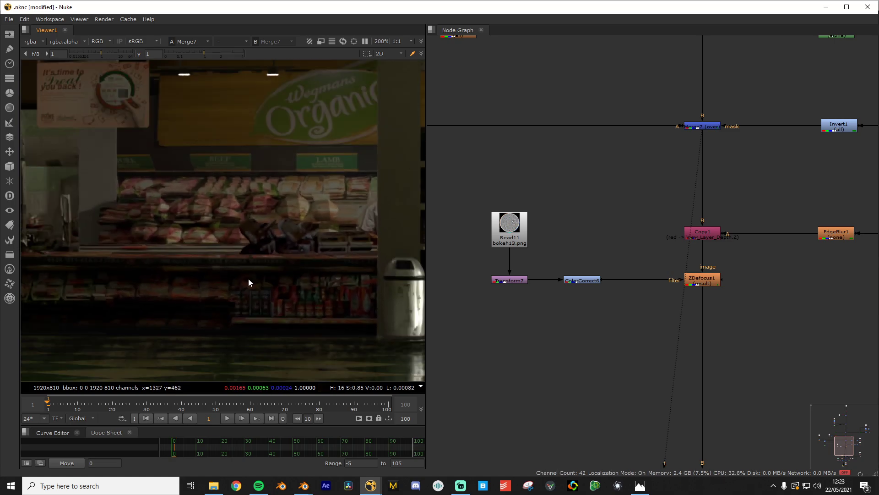
{"action": "scroll", "coordinate": [238, 269], "scroll_direction": "up", "scroll_amount": 3}
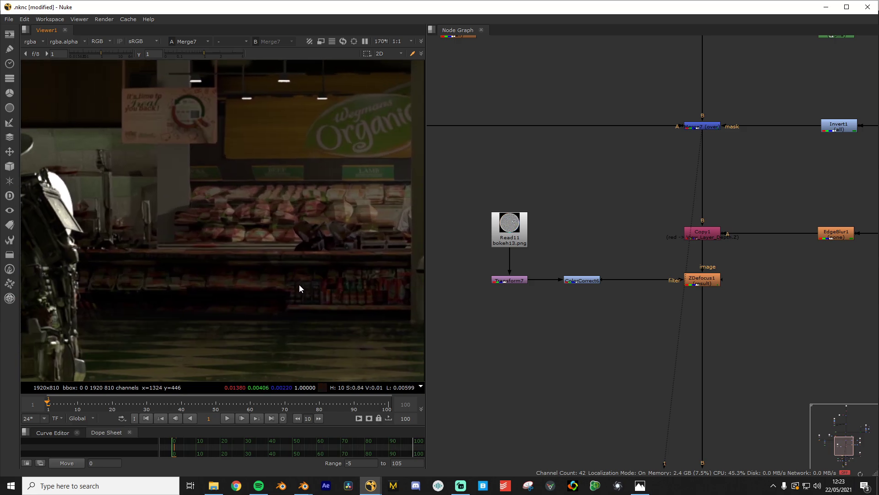
{"action": "scroll", "coordinate": [191, 274], "scroll_direction": "down", "scroll_amount": 3}
{"action": "scroll", "coordinate": [190, 270], "scroll_direction": "down", "scroll_amount": 2}
{"action": "middle_click_drag", "start_coordinate": [193, 268], "coordinate": [208, 283]}
{"action": "scroll", "coordinate": [197, 267], "scroll_direction": "up", "scroll_amount": 1}
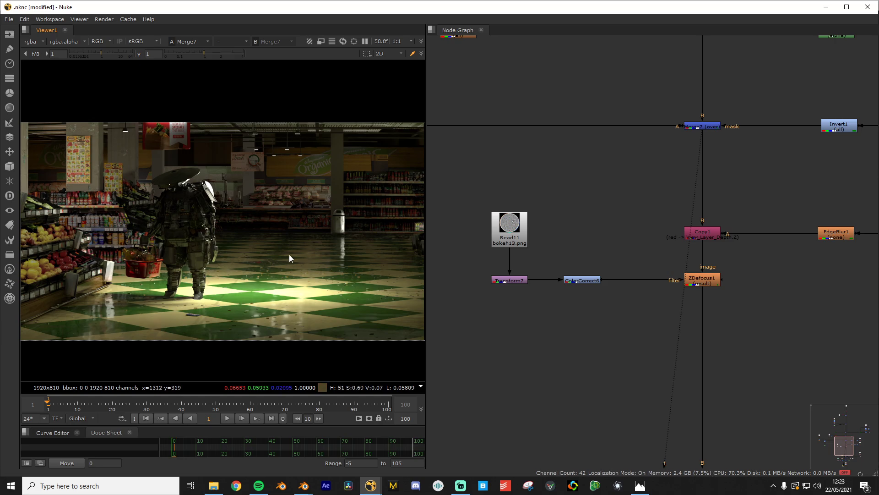
{"action": "scroll", "coordinate": [622, 311], "scroll_direction": "up", "scroll_amount": 3}
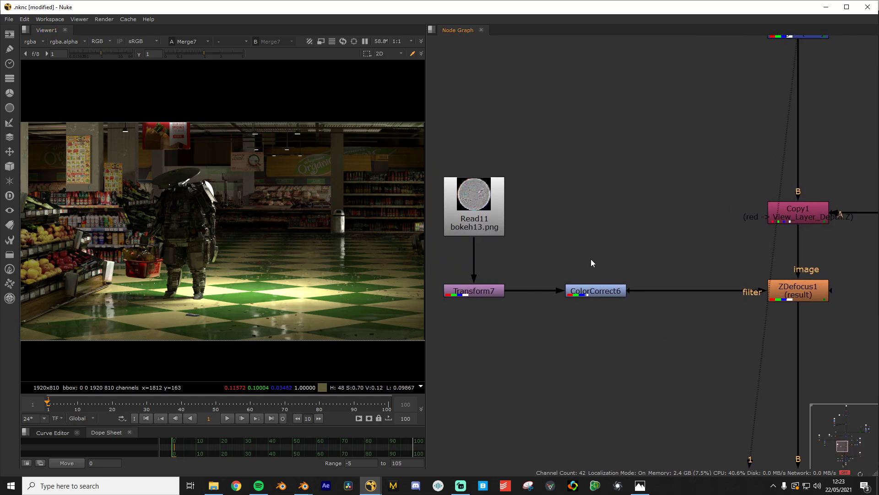
{"action": "middle_click_drag", "start_coordinate": [764, 275], "coordinate": [576, 265]}
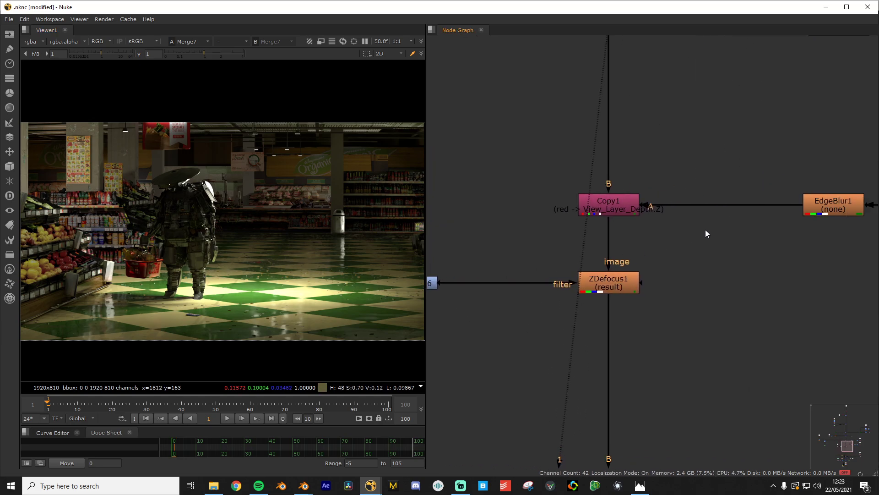
{"action": "middle_click_drag", "start_coordinate": [705, 232], "coordinate": [604, 310]}
{"action": "scroll", "coordinate": [536, 342], "scroll_direction": "up", "scroll_amount": 4}
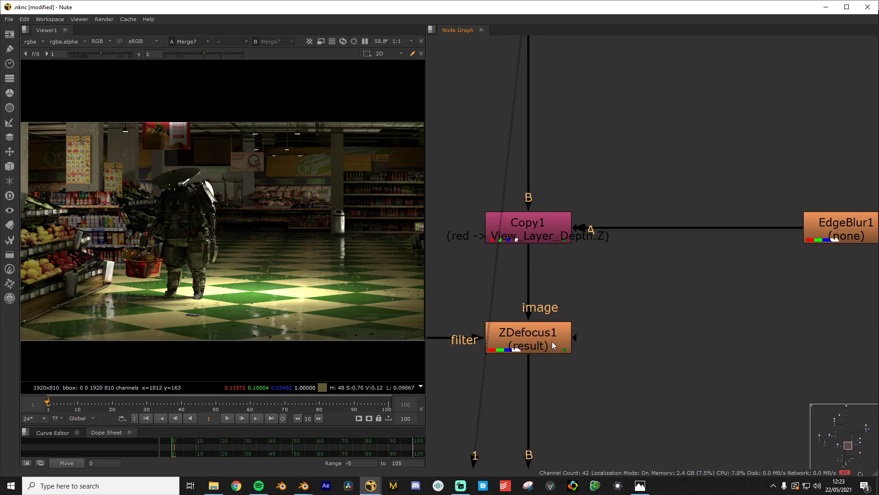
{"action": "scroll", "coordinate": [536, 341], "scroll_direction": "up", "scroll_amount": 2}
{"action": "scroll", "coordinate": [591, 337], "scroll_direction": "down", "scroll_amount": 6}
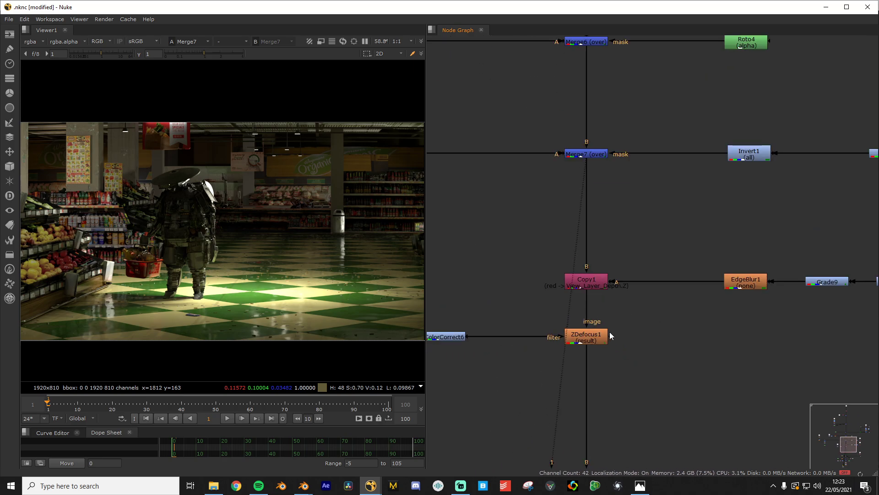
{"action": "middle_click_drag", "start_coordinate": [608, 332], "coordinate": [454, 325]}
{"action": "scroll", "coordinate": [541, 327], "scroll_direction": "down", "scroll_amount": 1}
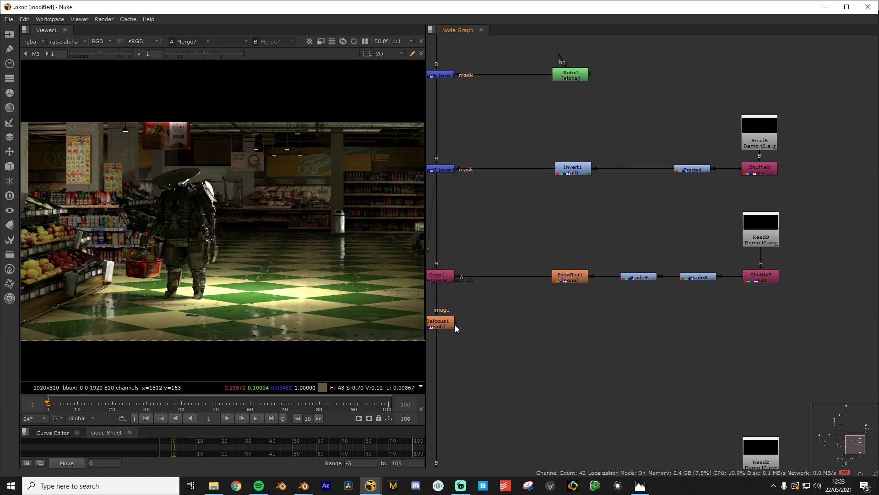
View the shuffled depth channel, both depth grades, then the EdgeBlur1 depth pass
{"action": "left_click", "coordinate": [767, 277]}
{"action": "key", "text": "1"}
{"action": "left_click", "coordinate": [701, 277]}
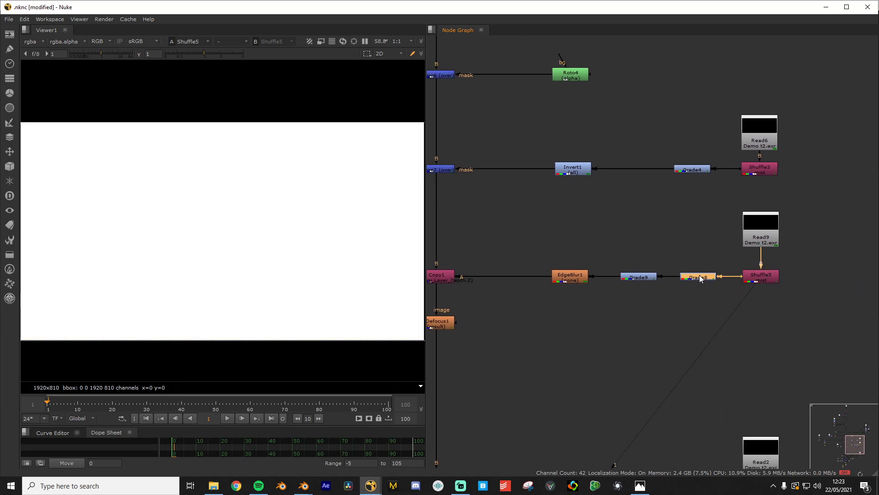
{"action": "key", "text": "1"}
{"action": "left_click", "coordinate": [647, 276]}
{"action": "key", "text": "1"}
{"action": "scroll", "coordinate": [300, 254], "scroll_direction": "down", "scroll_amount": 4}
{"action": "scroll", "coordinate": [223, 254], "scroll_direction": "up", "scroll_amount": 3}
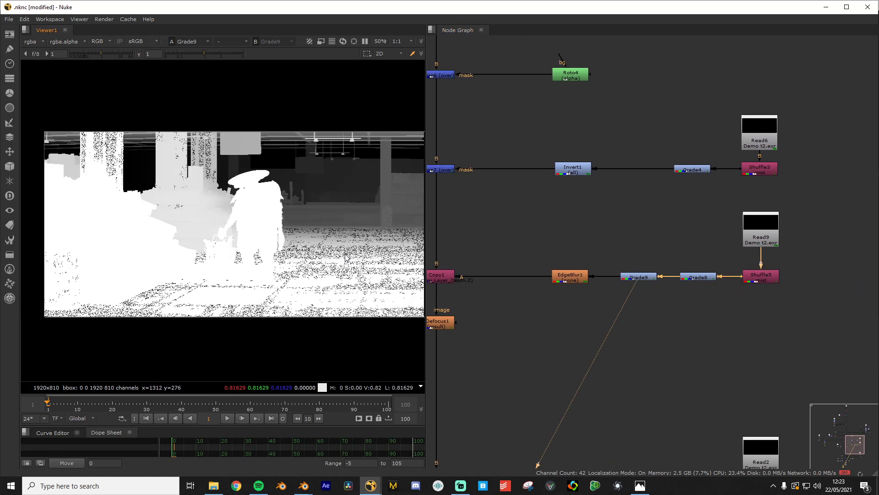
{"action": "middle_click_drag", "start_coordinate": [258, 254], "coordinate": [203, 261]}
{"action": "scroll", "coordinate": [598, 284], "scroll_direction": "up", "scroll_amount": 2}
{"action": "middle_click_drag", "start_coordinate": [600, 285], "coordinate": [659, 295]}
{"action": "left_click", "coordinate": [612, 275]}
{"action": "key", "text": "1"}
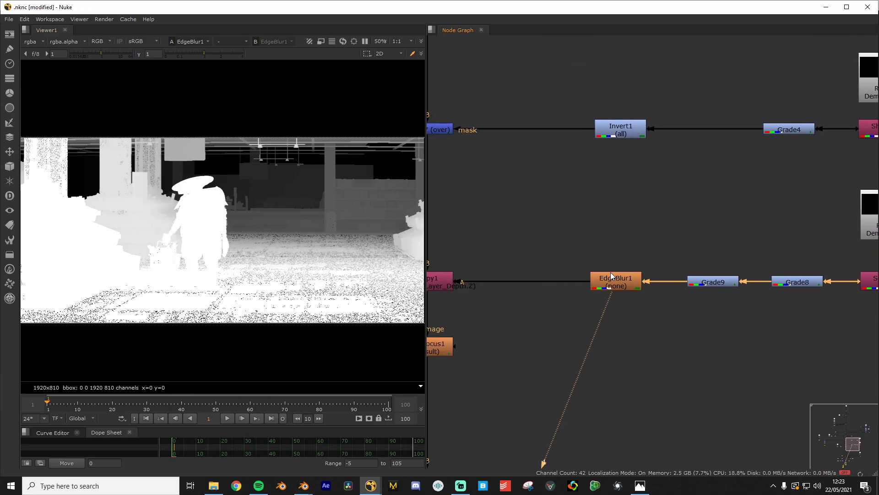
Toggle the viewer between Grade9 and EdgeBlur1 to compare the softened depth
{"action": "scroll", "coordinate": [196, 245], "scroll_direction": "up", "scroll_amount": 5}
{"action": "left_click", "coordinate": [717, 283]}
{"action": "key", "text": "1"}
{"action": "left_click", "coordinate": [624, 283]}
{"action": "key", "text": "1"}
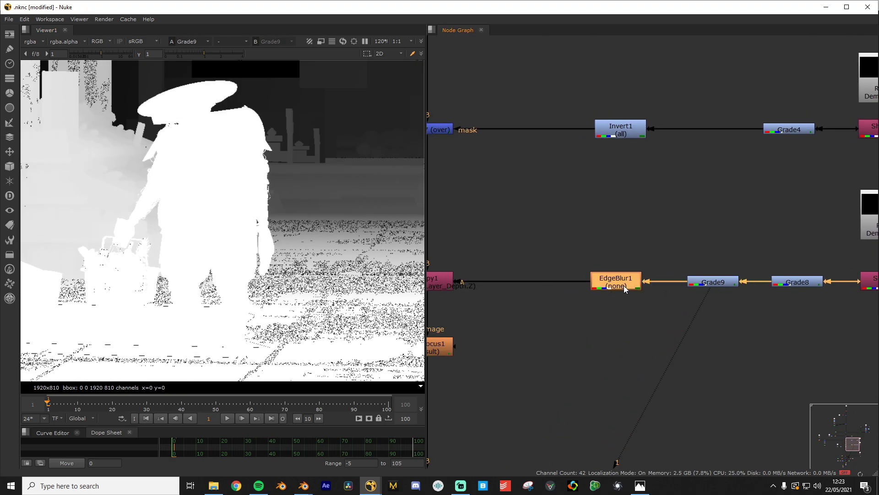
{"action": "left_click", "coordinate": [691, 283]}
{"action": "key", "text": "1"}
{"action": "left_click", "coordinate": [618, 281]}
{"action": "key", "text": "1"}
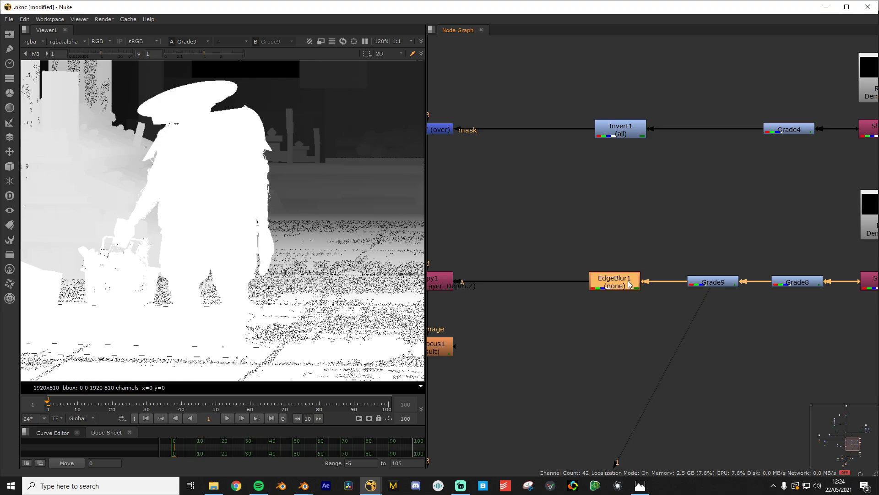
Compare Copy1's colour image, the Merge7 composite and the EdgeBlur1 depth matte
{"action": "scroll", "coordinate": [599, 315], "scroll_direction": "down", "scroll_amount": 3}
{"action": "middle_click_drag", "start_coordinate": [599, 315], "coordinate": [716, 300]}
{"action": "scroll", "coordinate": [684, 300], "scroll_direction": "up", "scroll_amount": 2}
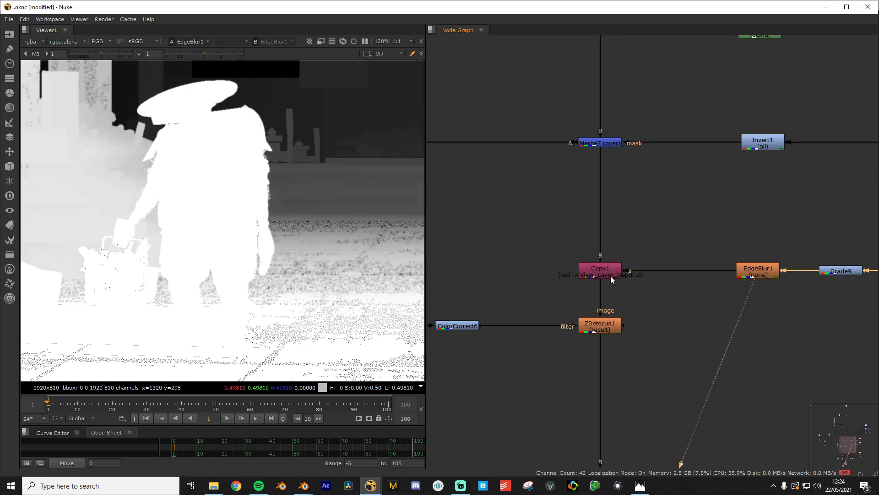
{"action": "left_click", "coordinate": [605, 276]}
{"action": "key", "text": "1"}
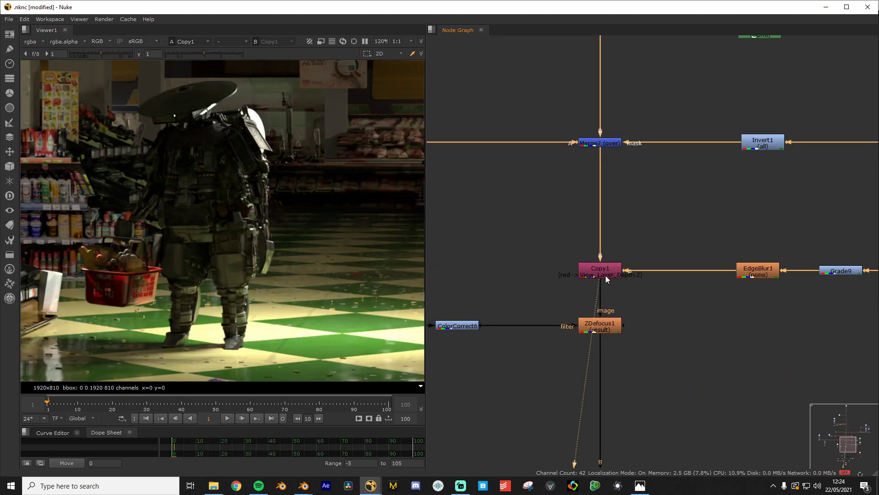
{"action": "left_click", "coordinate": [613, 143]}
{"action": "key", "text": "1"}
{"action": "left_click", "coordinate": [754, 269]}
{"action": "key", "text": "1"}
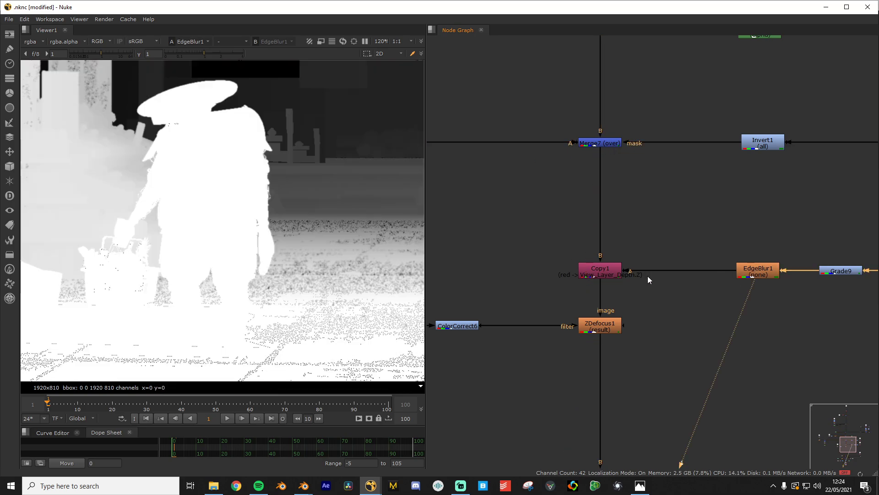
{"action": "left_click", "coordinate": [605, 144]}
{"action": "key", "text": "1"}
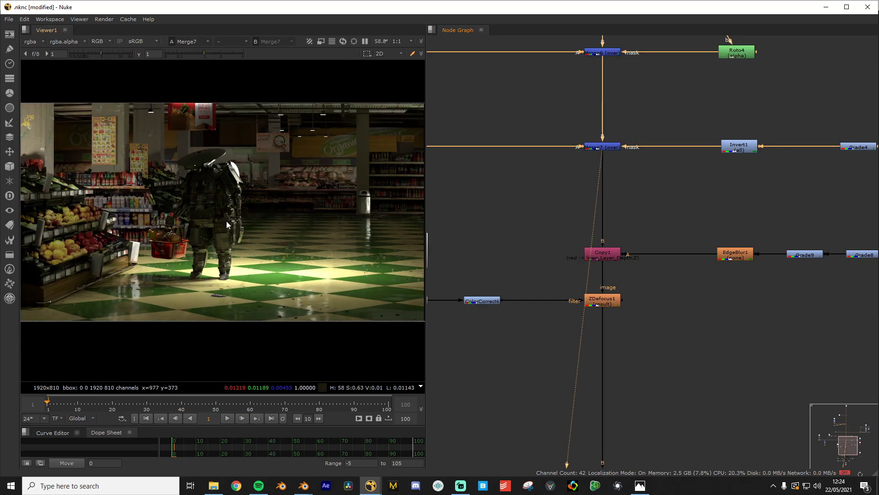
View Grade9's depth, EdgeBlur1's blurred depth, then Copy1's colour result
{"action": "middle_click_drag", "start_coordinate": [607, 200], "coordinate": [667, 267]}
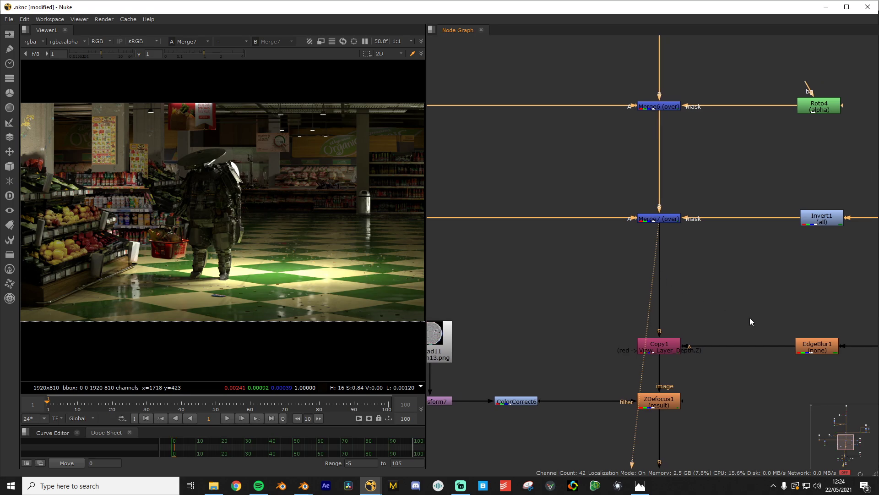
{"action": "middle_click_drag", "start_coordinate": [859, 345], "coordinate": [728, 294]}
{"action": "left_click", "coordinate": [769, 293]}
{"action": "key", "text": "1"}
{"action": "left_click", "coordinate": [687, 294]}
{"action": "key", "text": "1"}
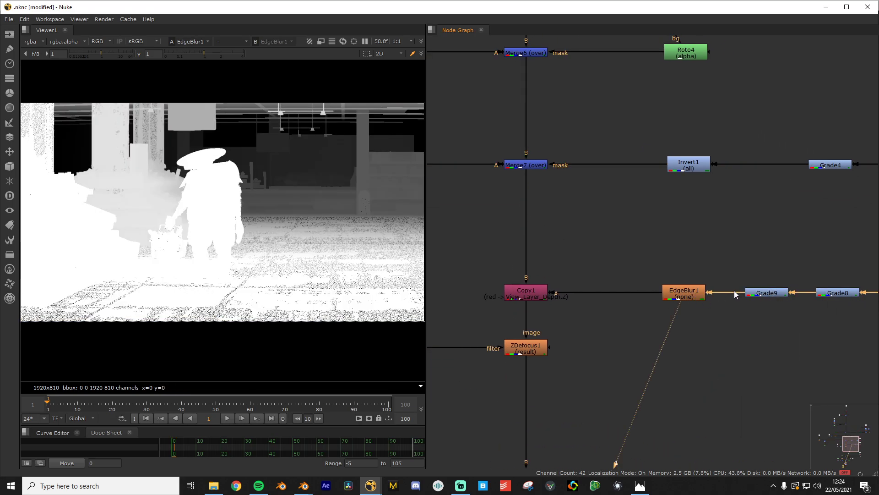
{"action": "scroll", "coordinate": [263, 206], "scroll_direction": "down", "scroll_amount": 3}
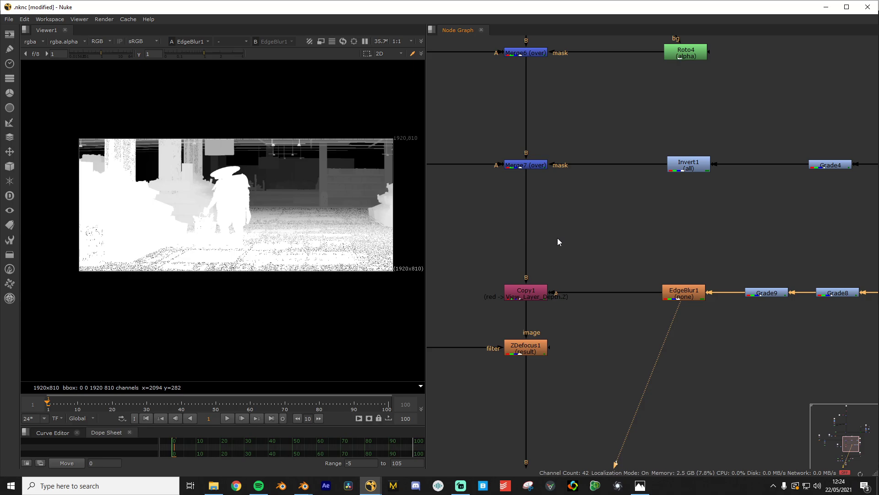
{"action": "left_click", "coordinate": [525, 295]}
{"action": "key", "text": "1"}
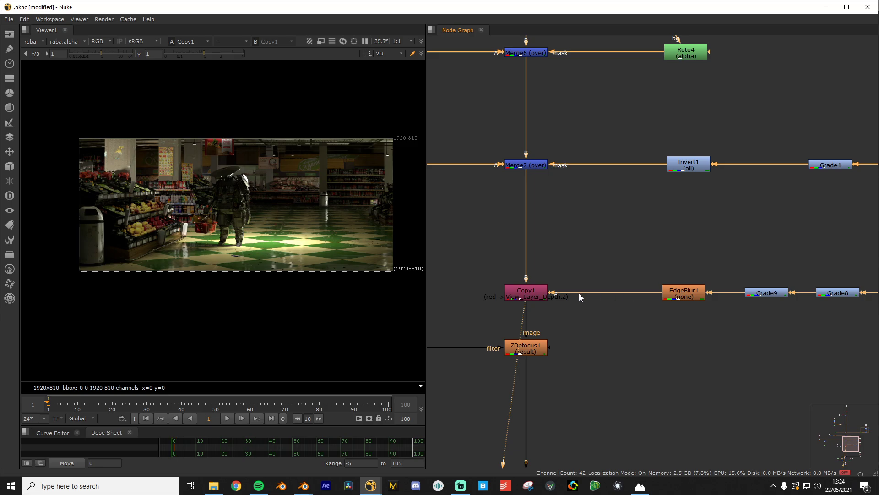
Select ZDefocus1 and bring its Read11 and Transform7 filter inputs into view
{"action": "scroll", "coordinate": [683, 286], "scroll_direction": "up", "scroll_amount": 1}
{"action": "middle_click_drag", "start_coordinate": [683, 286], "coordinate": [743, 286]}
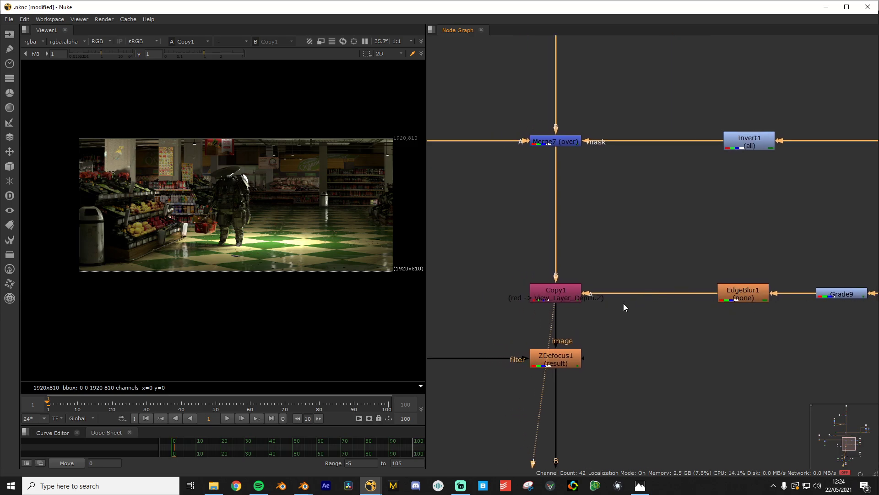
{"action": "left_click", "coordinate": [545, 296]}
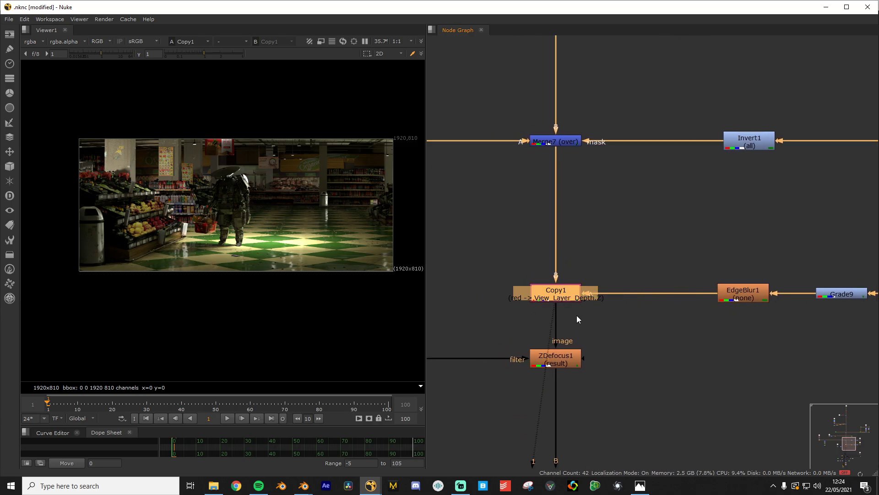
{"action": "scroll", "coordinate": [580, 340], "scroll_direction": "up", "scroll_amount": 2}
{"action": "middle_click_drag", "start_coordinate": [580, 341], "coordinate": [636, 269]}
{"action": "scroll", "coordinate": [642, 312], "scroll_direction": "up", "scroll_amount": 2}
{"action": "left_click", "coordinate": [645, 328]}
{"action": "scroll", "coordinate": [385, 320], "scroll_direction": "up", "scroll_amount": 5}
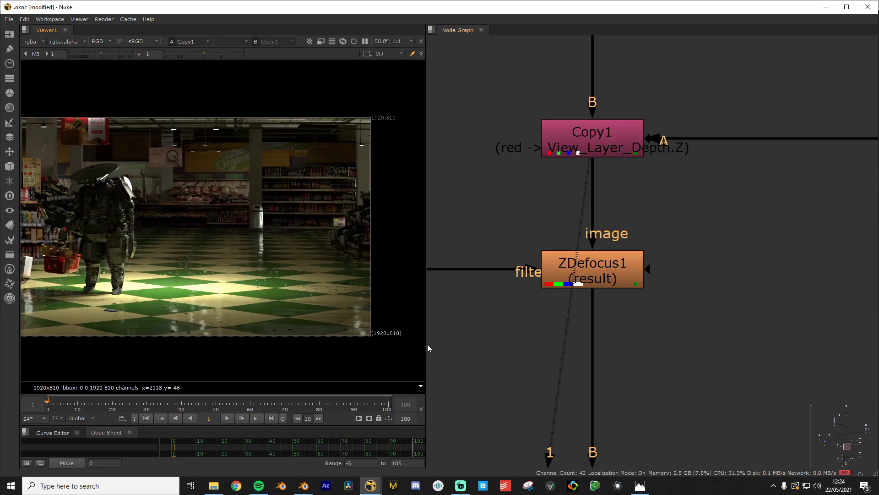
{"action": "left_click", "coordinate": [613, 271]}
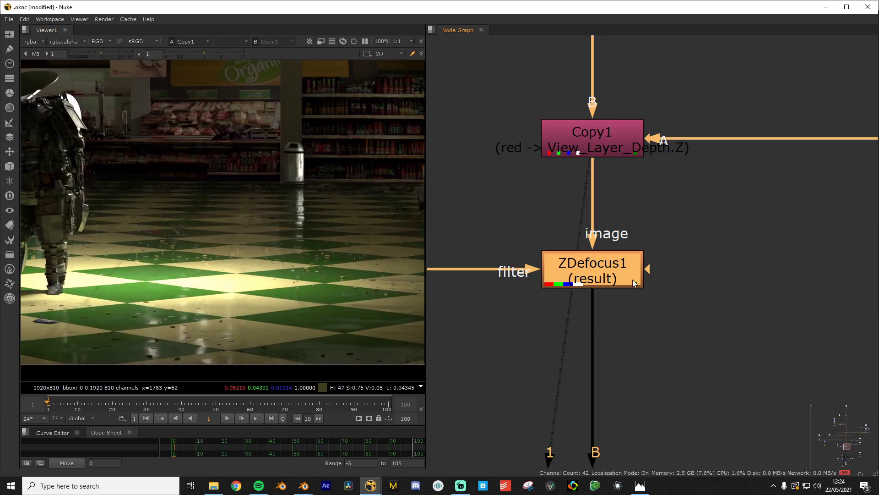
{"action": "scroll", "coordinate": [633, 279], "scroll_direction": "down", "scroll_amount": 3}
{"action": "scroll", "coordinate": [555, 282], "scroll_direction": "up", "scroll_amount": 1}
{"action": "middle_click_drag", "start_coordinate": [555, 281], "coordinate": [711, 293]}
{"action": "scroll", "coordinate": [620, 285], "scroll_direction": "up", "scroll_amount": 1}
View ColorCorrect6, Transform7, then the original bokeh13.png circle in Read11
{"action": "left_click", "coordinate": [654, 288]}
{"action": "key", "text": "1"}
{"action": "scroll", "coordinate": [208, 249], "scroll_direction": "down", "scroll_amount": 5}
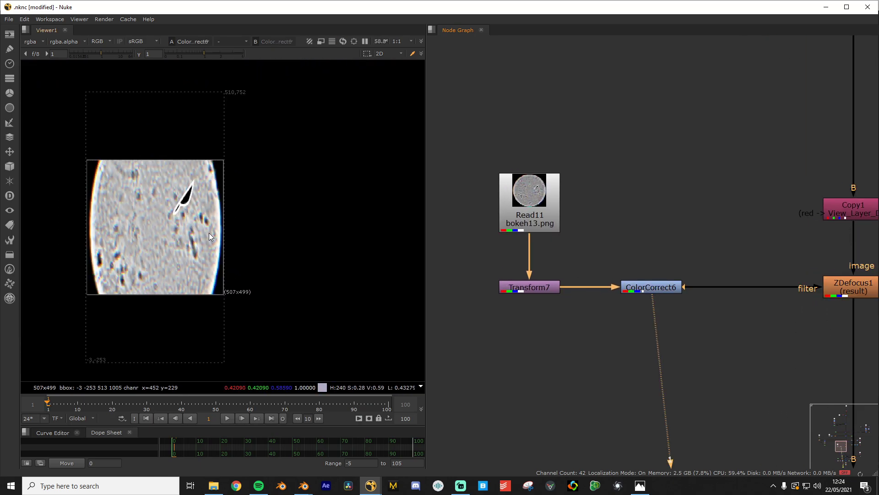
{"action": "left_click", "coordinate": [539, 292]}
{"action": "key", "text": "1"}
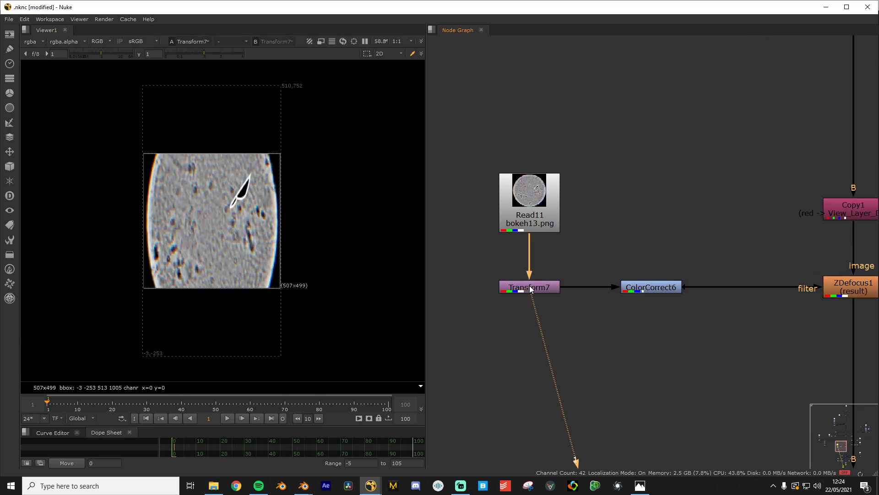
{"action": "left_click", "coordinate": [521, 228]}
{"action": "key", "text": "1"}
Recheck the stretched bokeh in Transform7 and brightened ColorCorrect6, then select ZDefocus1
{"action": "left_click", "coordinate": [533, 287]}
{"action": "key", "text": "1"}
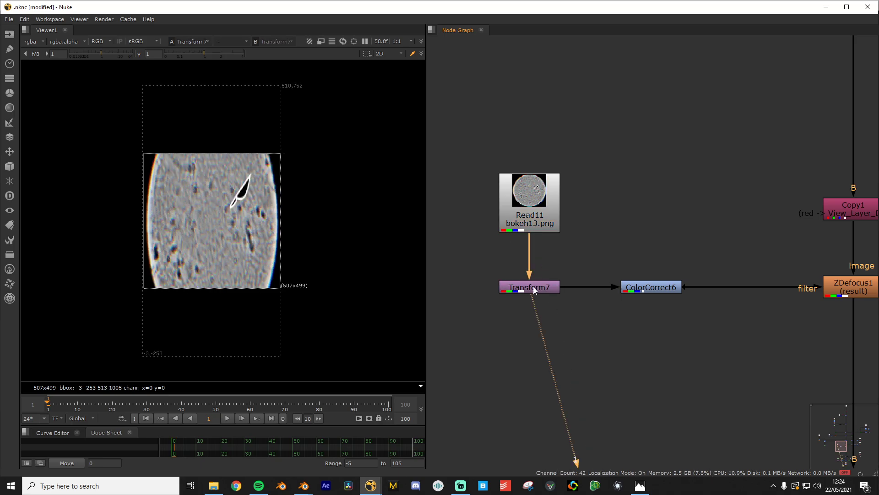
{"action": "left_click", "coordinate": [655, 288]}
{"action": "key", "text": "1"}
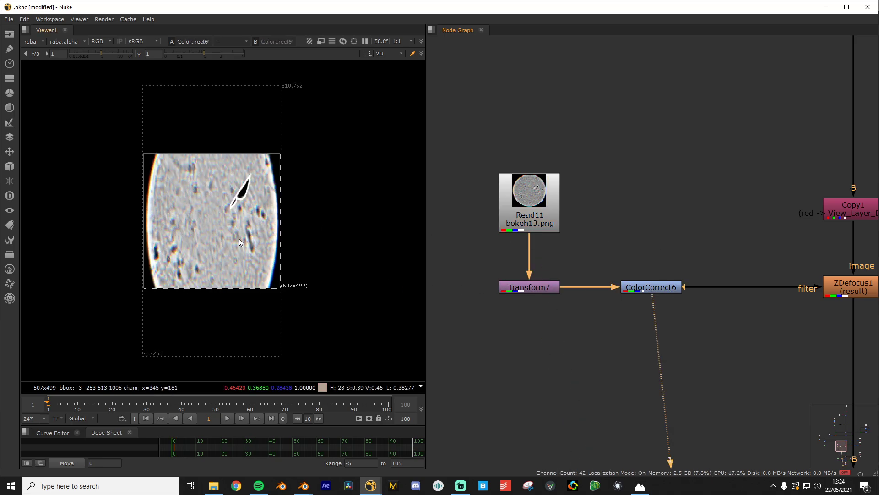
{"action": "middle_click_drag", "start_coordinate": [671, 251], "coordinate": [519, 250]}
{"action": "left_click", "coordinate": [702, 285]}
View ZDefocus1's defocused store image and zoom on the ceiling lamps
{"action": "key", "text": "1"}
{"action": "scroll", "coordinate": [166, 221], "scroll_direction": "up", "scroll_amount": 5}
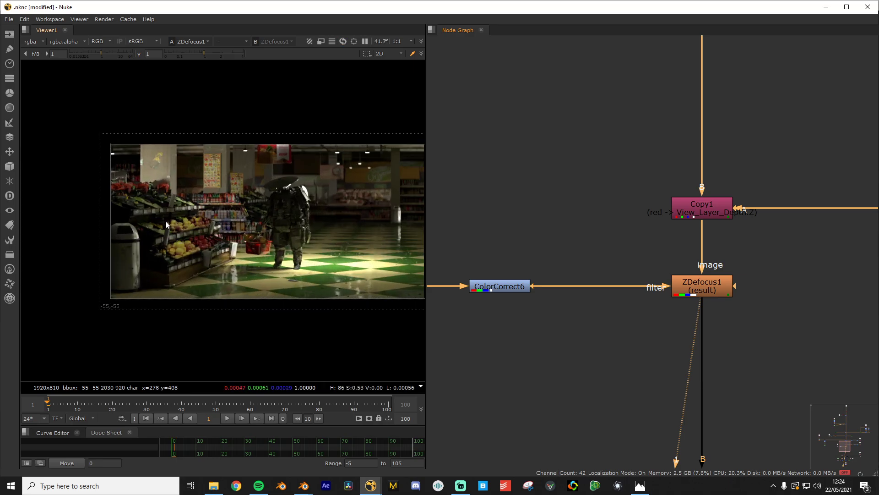
{"action": "left_click", "coordinate": [170, 210]}
{"action": "scroll", "coordinate": [177, 203], "scroll_direction": "up", "scroll_amount": 5}
{"action": "middle_click_drag", "start_coordinate": [170, 210], "coordinate": [180, 325]}
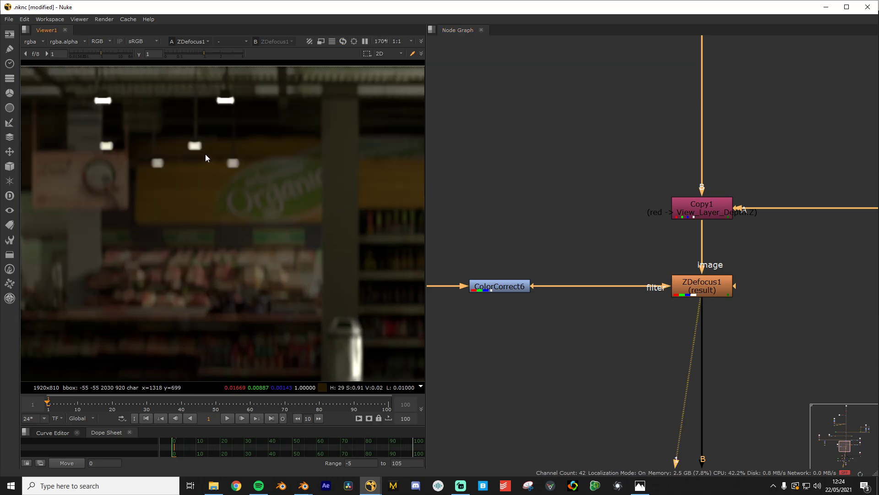
Raise ZDefocus1's size from 6.2 to 28.5 to exaggerate the blur
{"action": "double_click", "coordinate": [699, 287]}
{"action": "left_click_drag", "start_coordinate": [468, 146], "coordinate": [544, 101]}
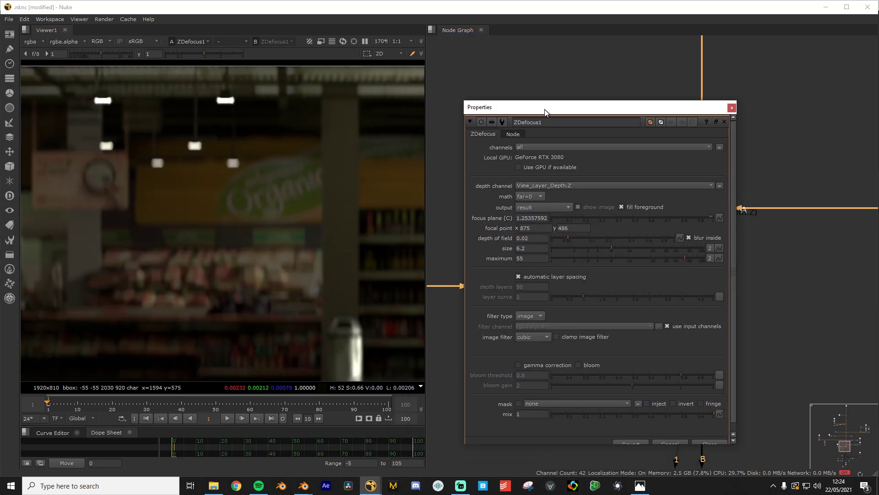
{"action": "left_click_drag", "start_coordinate": [616, 246], "coordinate": [664, 247]}
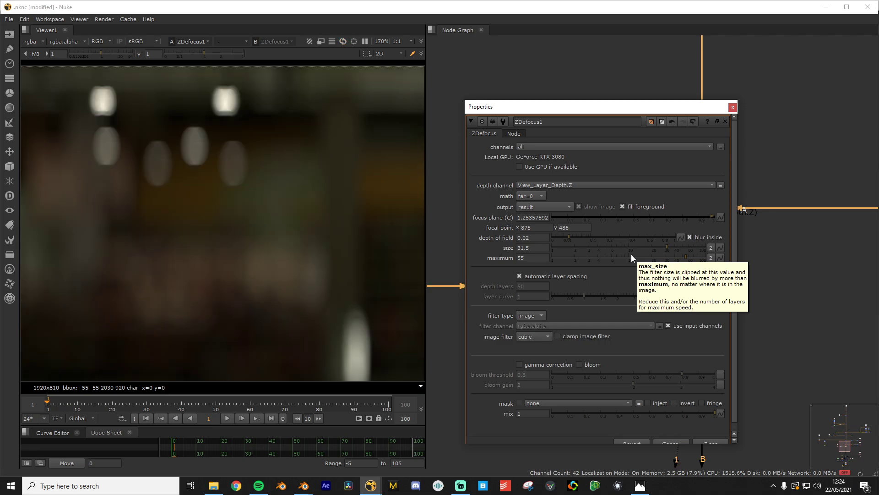
{"action": "scroll", "coordinate": [183, 220], "scroll_direction": "down", "scroll_amount": 6}
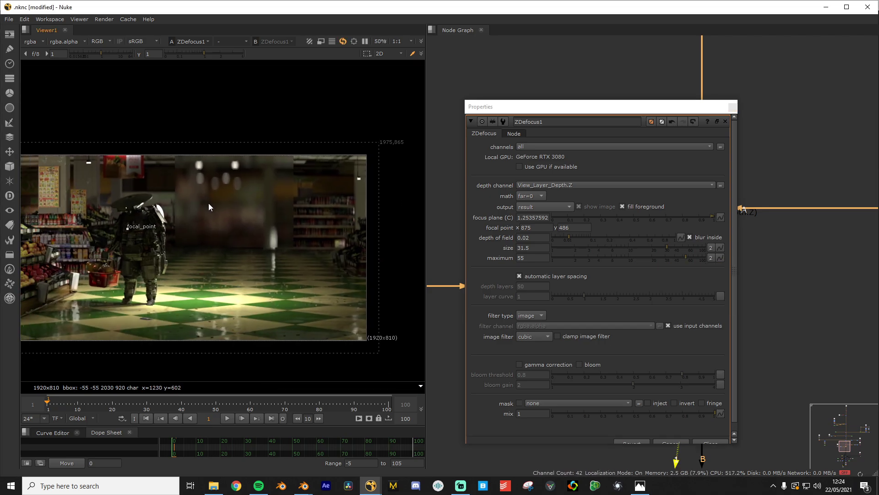
{"action": "scroll", "coordinate": [203, 214], "scroll_direction": "down", "scroll_amount": 2}
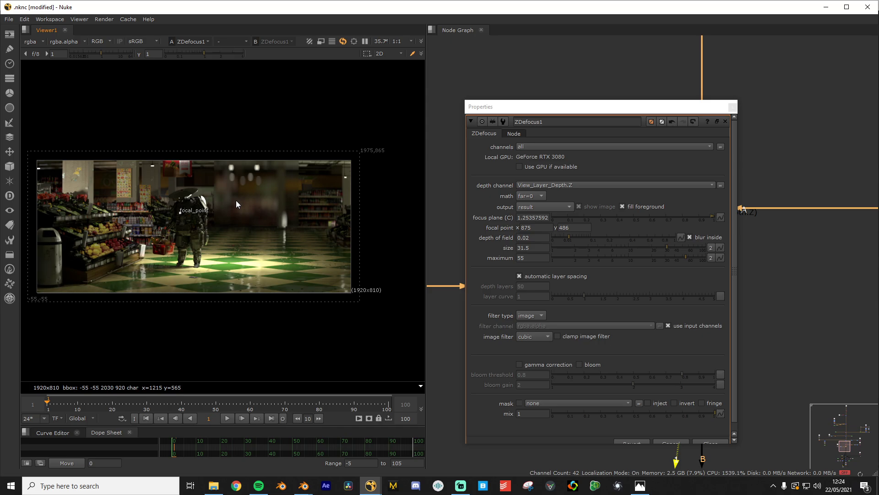
{"action": "scroll", "coordinate": [237, 204], "scroll_direction": "up", "scroll_amount": 1}
{"action": "scroll", "coordinate": [249, 212], "scroll_direction": "up", "scroll_amount": 1}
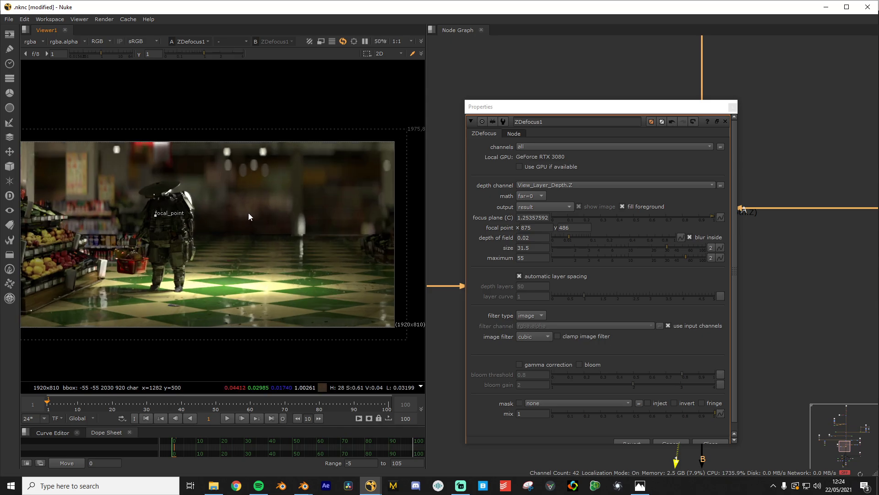
{"action": "scroll", "coordinate": [122, 196], "scroll_direction": "up", "scroll_amount": 2}
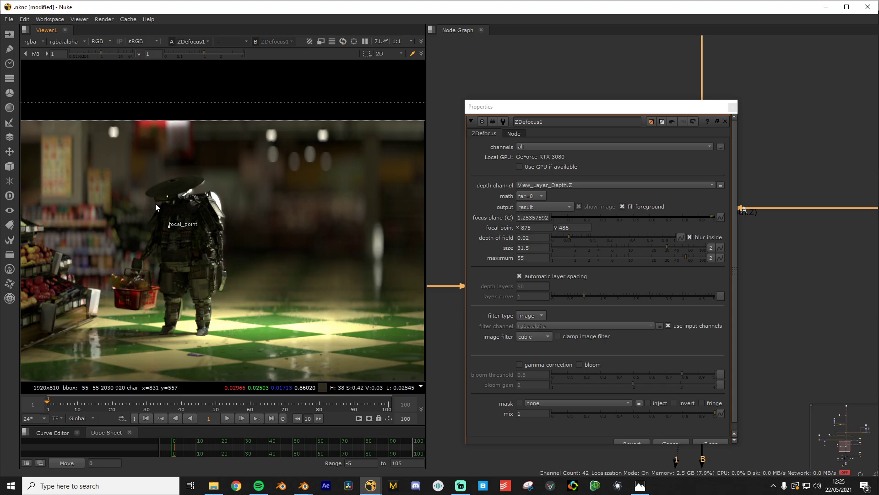
{"action": "scroll", "coordinate": [170, 206], "scroll_direction": "down", "scroll_amount": 3}
Pan around the blurred background and the robot character, then fit the whole frame
{"action": "middle_click_drag", "start_coordinate": [201, 219], "coordinate": [237, 219]}
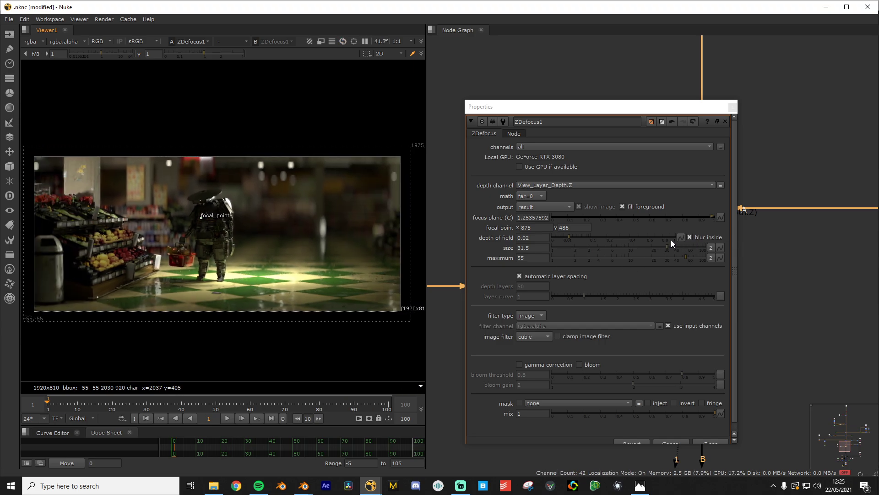
{"action": "scroll", "coordinate": [288, 206], "scroll_direction": "up", "scroll_amount": 2}
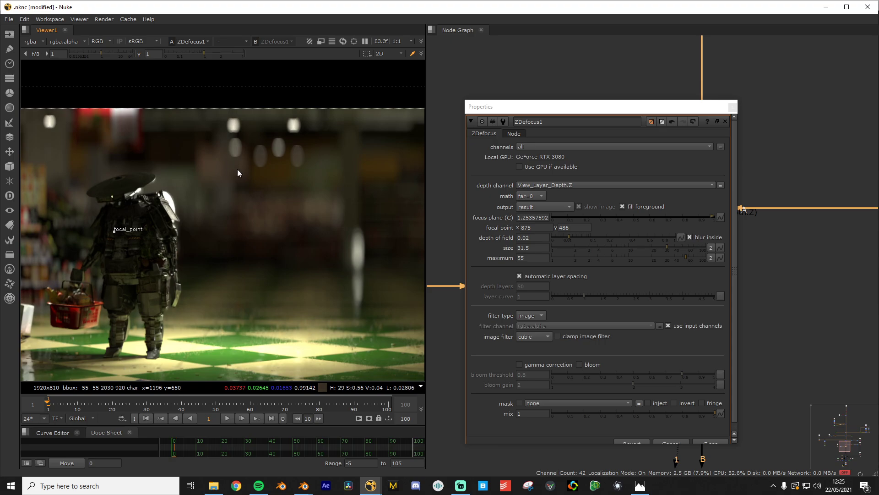
{"action": "scroll", "coordinate": [239, 174], "scroll_direction": "up", "scroll_amount": 1}
{"action": "mouse_move", "coordinate": [272, 261]}
{"action": "middle_mouse_down"}
{"action": "mouse_move", "coordinate": [235, 249]}
{"action": "mouse_move", "coordinate": [222, 229]}
{"action": "middle_mouse_up"}
{"action": "mouse_move", "coordinate": [288, 231]}
{"action": "middle_mouse_down"}
{"action": "mouse_move", "coordinate": [229, 217]}
{"action": "mouse_move", "coordinate": [118, 156]}
{"action": "middle_mouse_up"}
{"action": "scroll", "coordinate": [118, 156], "scroll_direction": "down", "scroll_amount": 1}
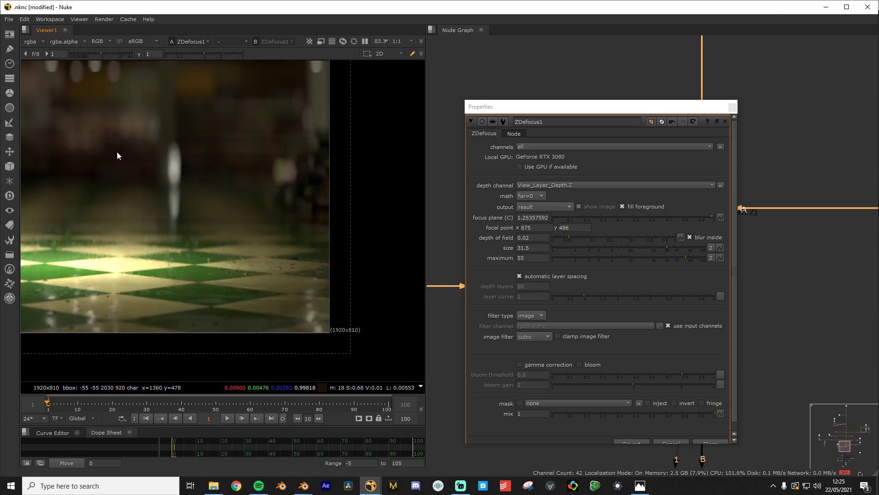
{"action": "scroll", "coordinate": [118, 158], "scroll_direction": "up", "scroll_amount": 1}
{"action": "middle_click_drag", "start_coordinate": [133, 185], "coordinate": [229, 188]}
{"action": "middle_click_drag", "start_coordinate": [166, 187], "coordinate": [376, 186]}
{"action": "mouse_move", "coordinate": [171, 141]}
{"action": "middle_mouse_down"}
{"action": "mouse_move", "coordinate": [189, 225]}
{"action": "mouse_move", "coordinate": [300, 235]}
{"action": "middle_mouse_up"}
{"action": "scroll", "coordinate": [289, 294], "scroll_direction": "down", "scroll_amount": 1}
{"action": "middle_click_drag", "start_coordinate": [289, 294], "coordinate": [191, 252]}
{"action": "scroll", "coordinate": [237, 250], "scroll_direction": "down", "scroll_amount": 2}
{"action": "scroll", "coordinate": [227, 252], "scroll_direction": "down", "scroll_amount": 1}
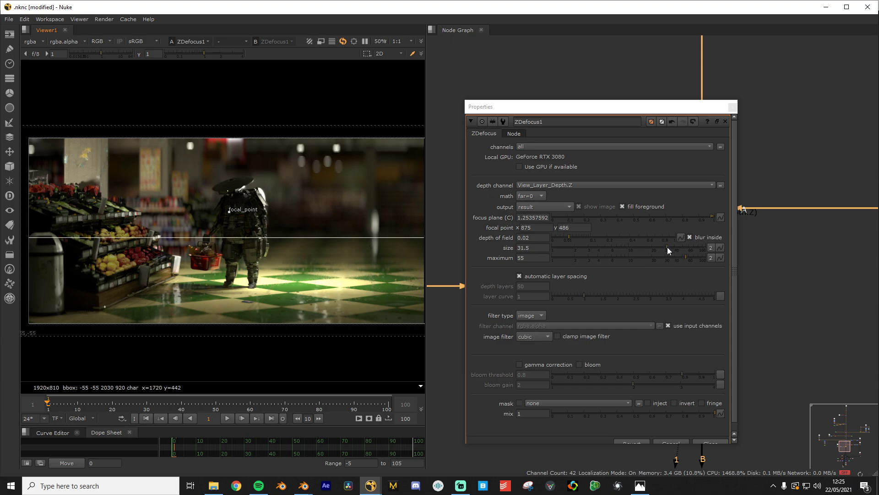
Lower ZDefocus1's size from 31.5 back to 6 and check the subtler blur
{"action": "left_click_drag", "start_coordinate": [667, 246], "coordinate": [616, 257]}
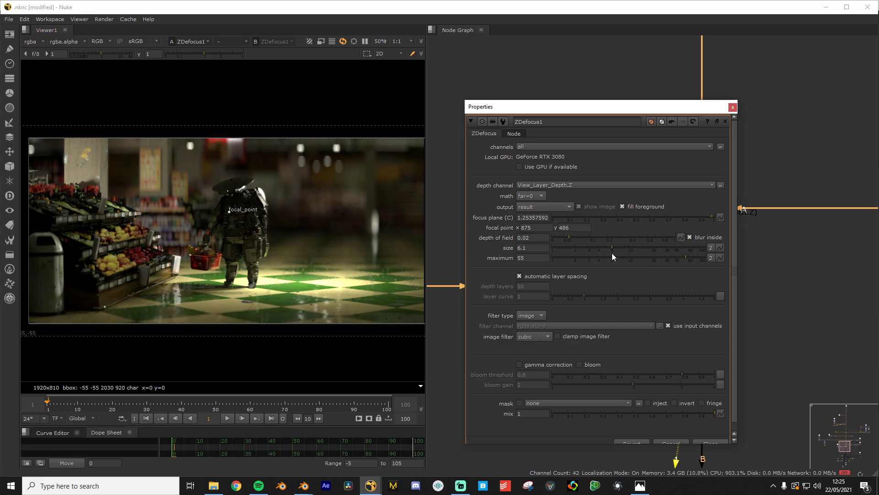
{"action": "scroll", "coordinate": [340, 260], "scroll_direction": "up", "scroll_amount": 6}
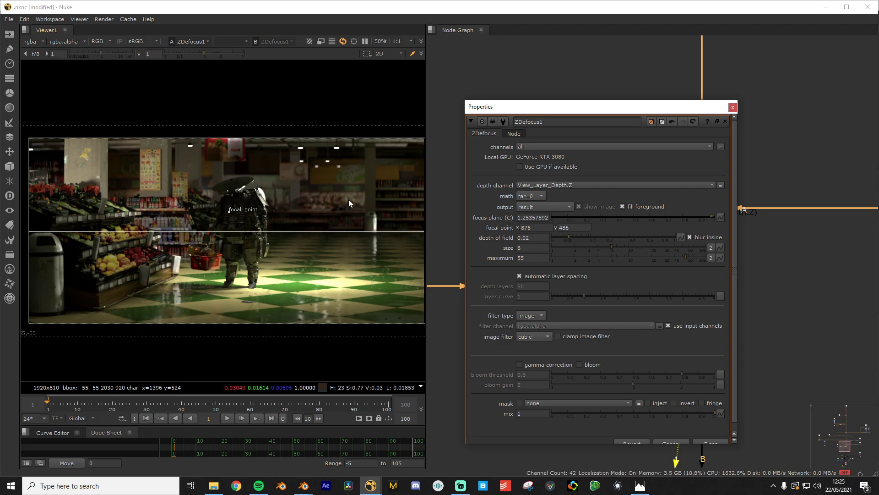
{"action": "scroll", "coordinate": [288, 266], "scroll_direction": "up", "scroll_amount": 2}
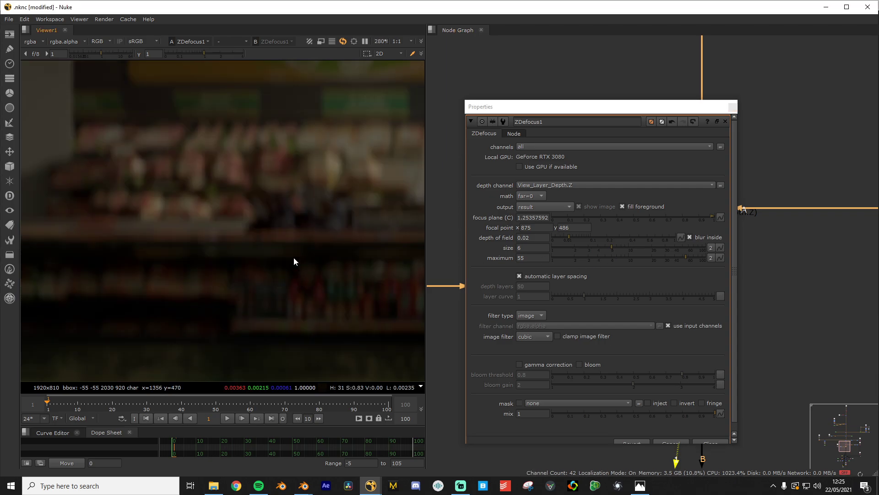
{"action": "scroll", "coordinate": [231, 292], "scroll_direction": "down", "scroll_amount": 6}
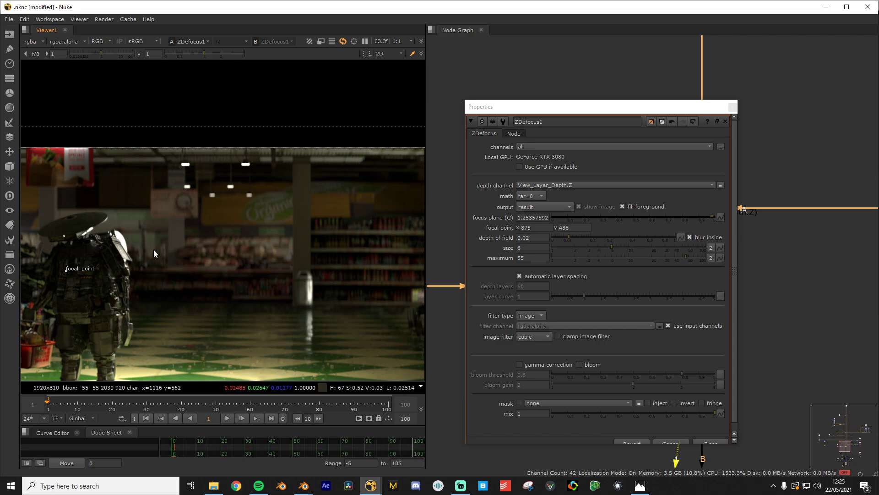
{"action": "scroll", "coordinate": [173, 261], "scroll_direction": "up", "scroll_amount": 3}
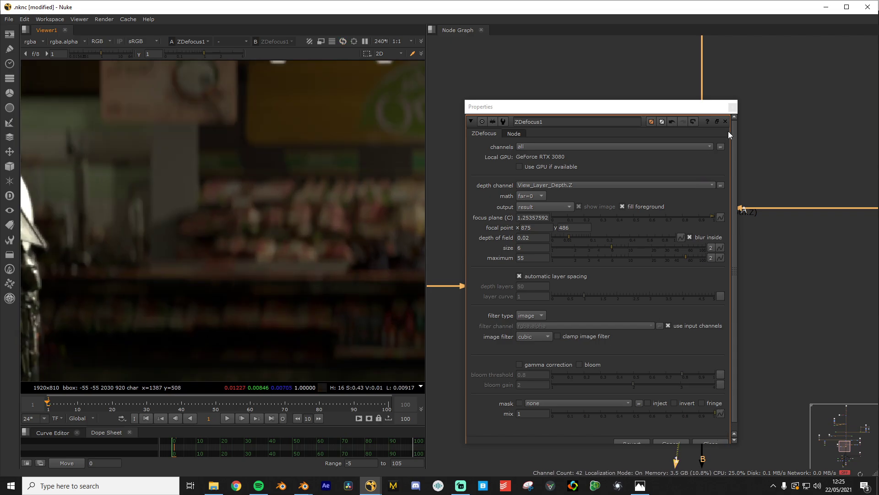
Close the ZDefocus1 settings and view the Copy1 output fitted to the frame
{"action": "left_click", "coordinate": [733, 107]}
{"action": "left_click", "coordinate": [616, 246]}
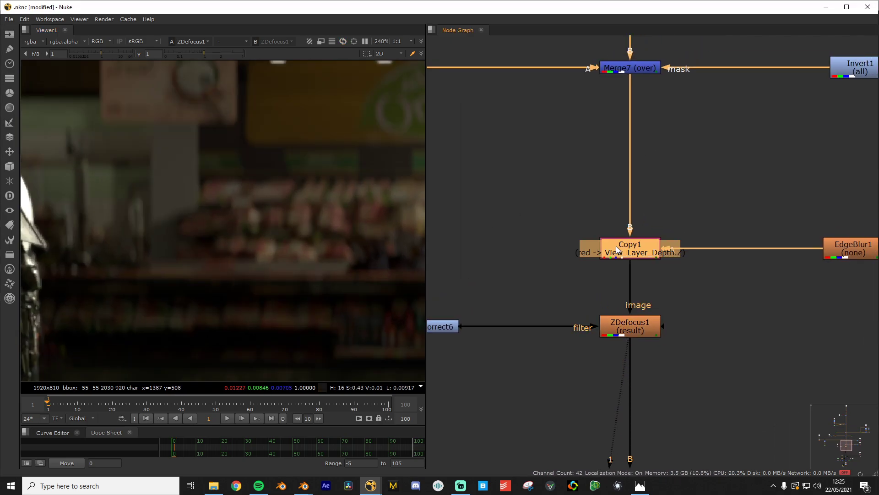
{"action": "key", "text": "1"}
{"action": "scroll", "coordinate": [256, 295], "scroll_direction": "down", "scroll_amount": 3}
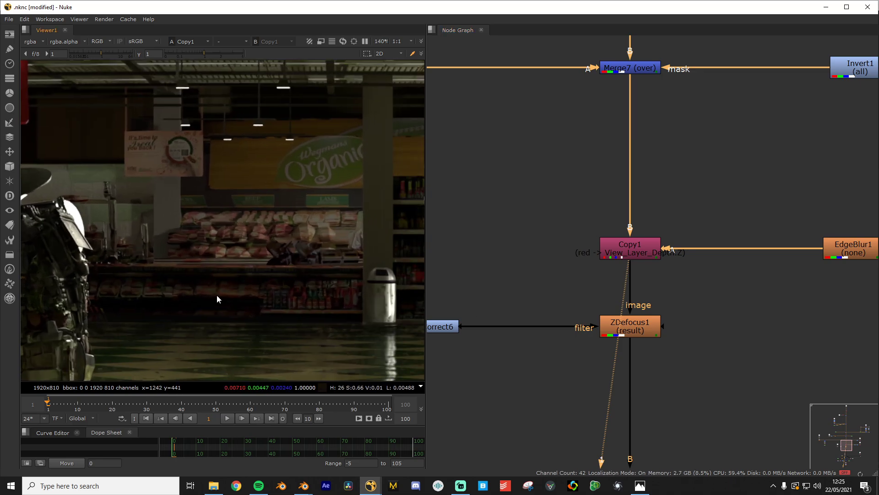
{"action": "scroll", "coordinate": [262, 298], "scroll_direction": "up", "scroll_amount": 2}
{"action": "scroll", "coordinate": [261, 298], "scroll_direction": "down", "scroll_amount": 2}
{"action": "key", "text": "f"}
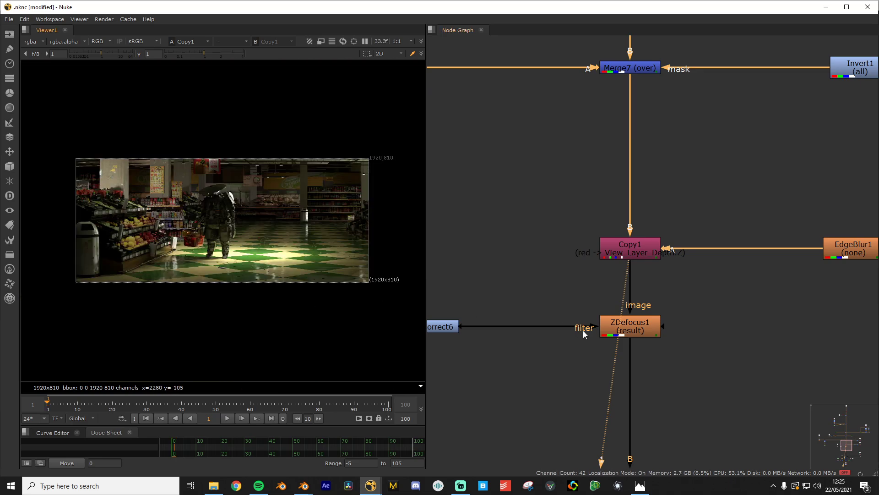
{"action": "scroll", "coordinate": [304, 272], "scroll_direction": "up", "scroll_amount": 6}
{"action": "middle_click_drag", "start_coordinate": [202, 95], "coordinate": [244, 240]}
{"action": "scroll", "coordinate": [243, 240], "scroll_direction": "up", "scroll_amount": 2}
View the blurred ZDefocus1 result fitted to the frame
{"action": "left_click", "coordinate": [614, 328]}
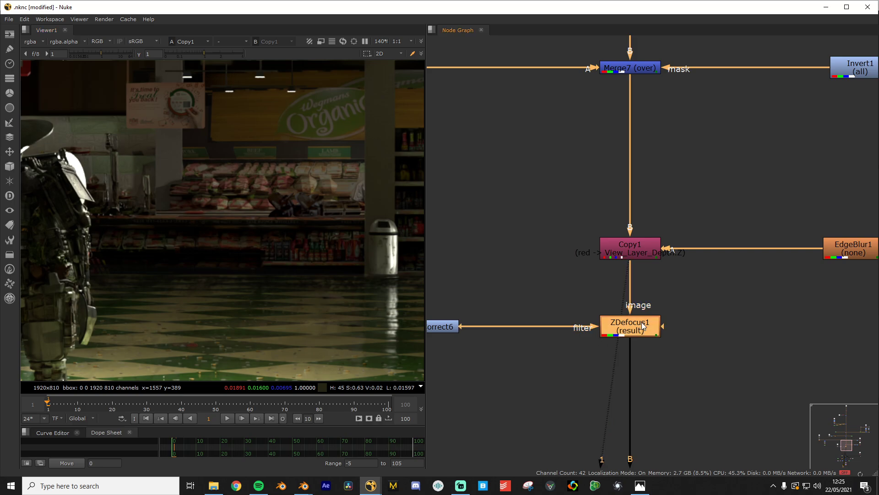
{"action": "key", "text": "1"}
{"action": "scroll", "coordinate": [270, 289], "scroll_direction": "down", "scroll_amount": 1}
{"action": "key", "text": "f"}
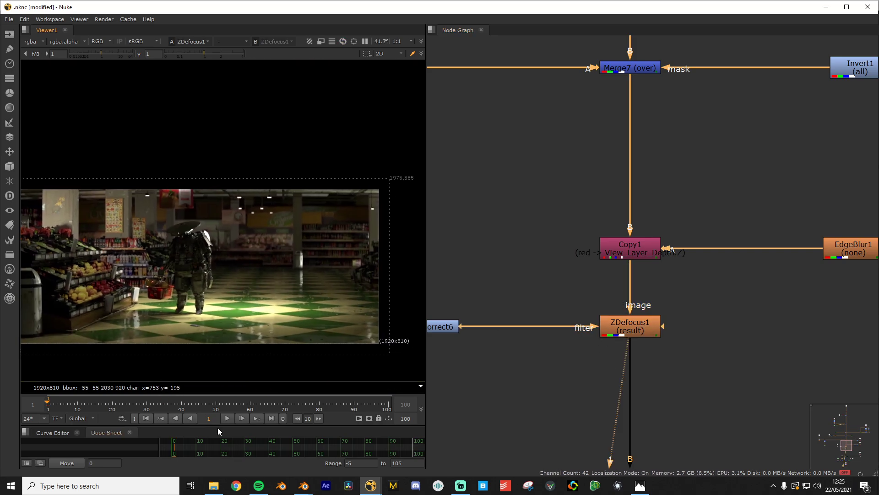
Move the node graph toward the merges and view the grey Shuffle2 depth pass
{"action": "left_click", "coordinate": [512, 397]}
{"action": "middle_click_drag", "start_coordinate": [600, 341], "coordinate": [584, 210]}
{"action": "scroll", "coordinate": [585, 210], "scroll_direction": "down", "scroll_amount": 5}
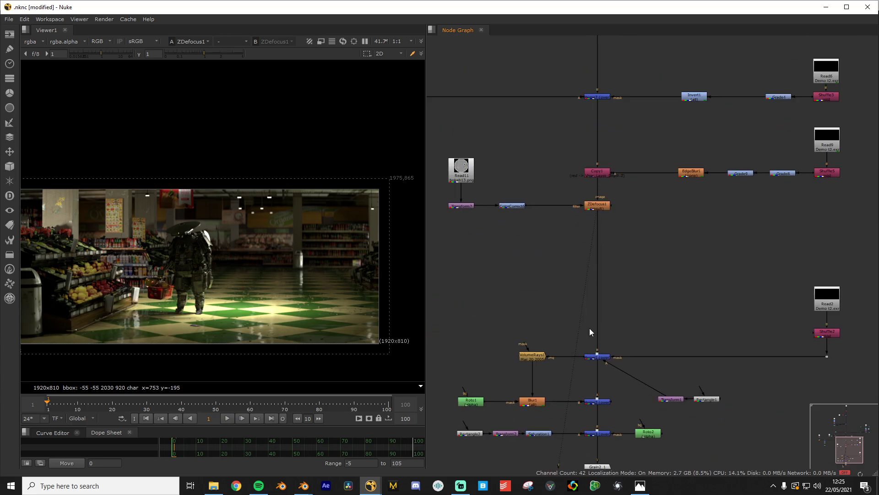
{"action": "scroll", "coordinate": [589, 328], "scroll_direction": "up", "scroll_amount": 4}
{"action": "middle_click_drag", "start_coordinate": [591, 315], "coordinate": [611, 247]}
{"action": "scroll", "coordinate": [662, 237], "scroll_direction": "down", "scroll_amount": 2}
{"action": "middle_click_drag", "start_coordinate": [701, 222], "coordinate": [527, 303]}
{"action": "scroll", "coordinate": [623, 259], "scroll_direction": "down", "scroll_amount": 1}
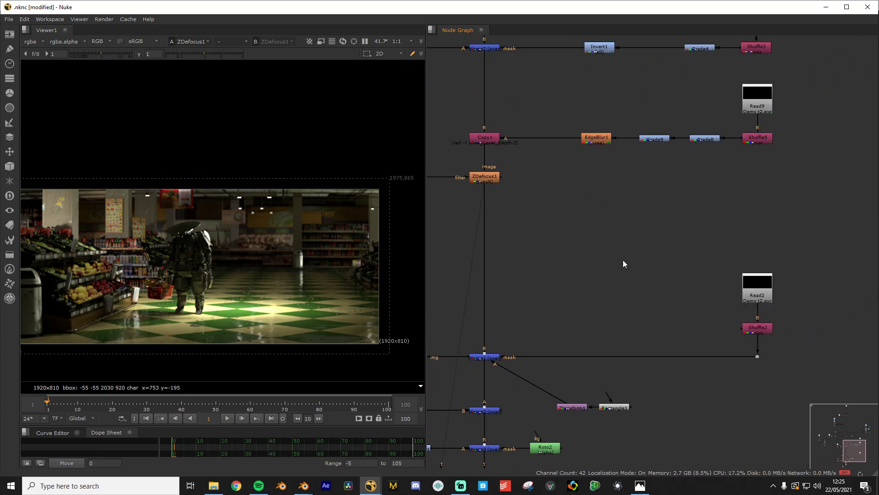
{"action": "scroll", "coordinate": [623, 260], "scroll_direction": "up", "scroll_amount": 1}
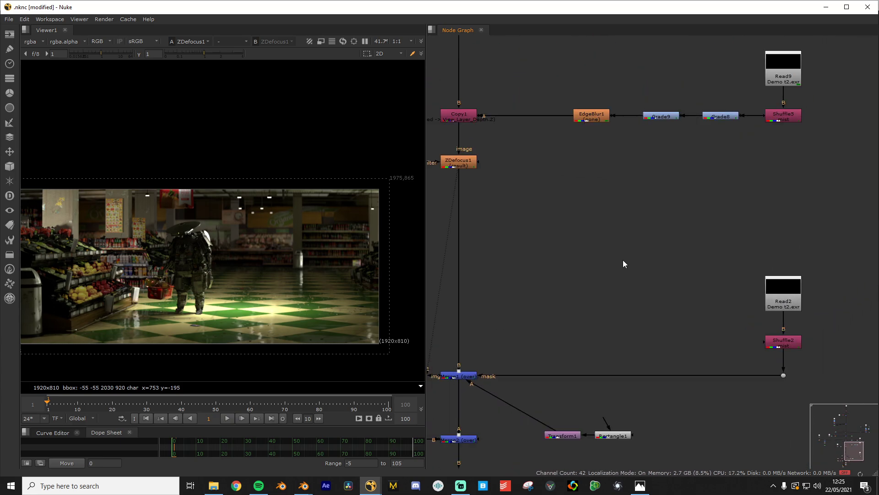
{"action": "left_click", "coordinate": [774, 342]}
{"action": "key", "text": "1"}
{"action": "scroll", "coordinate": [314, 266], "scroll_direction": "down", "scroll_amount": 1}
{"action": "scroll", "coordinate": [333, 264], "scroll_direction": "up", "scroll_amount": 2}
{"action": "scroll", "coordinate": [333, 264], "scroll_direction": "up", "scroll_amount": 1}
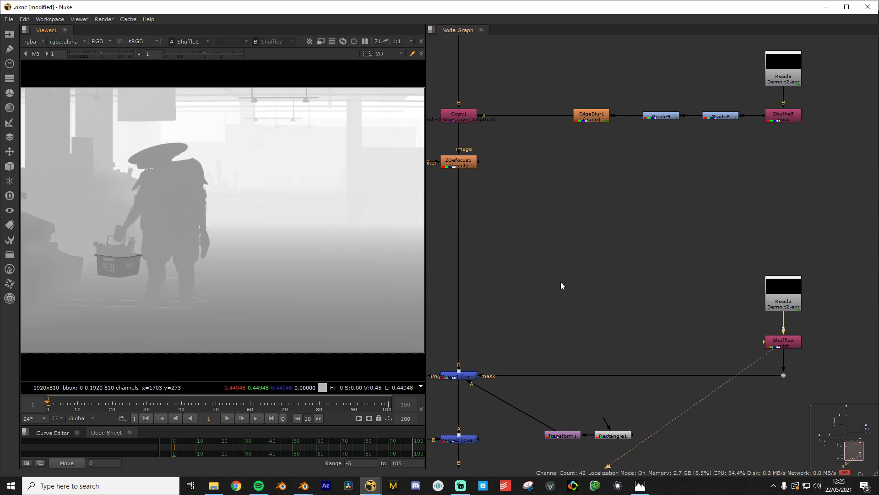
{"action": "scroll", "coordinate": [562, 290], "scroll_direction": "down", "scroll_amount": 2}
{"action": "scroll", "coordinate": [561, 316], "scroll_direction": "up", "scroll_amount": 4}
{"action": "scroll", "coordinate": [604, 339], "scroll_direction": "down", "scroll_amount": 1}
View Transform1's output, the pale cream Rectangle1 shape filling the 2K_Super_35 frame
{"action": "middle_click_drag", "start_coordinate": [604, 343], "coordinate": [513, 282]}
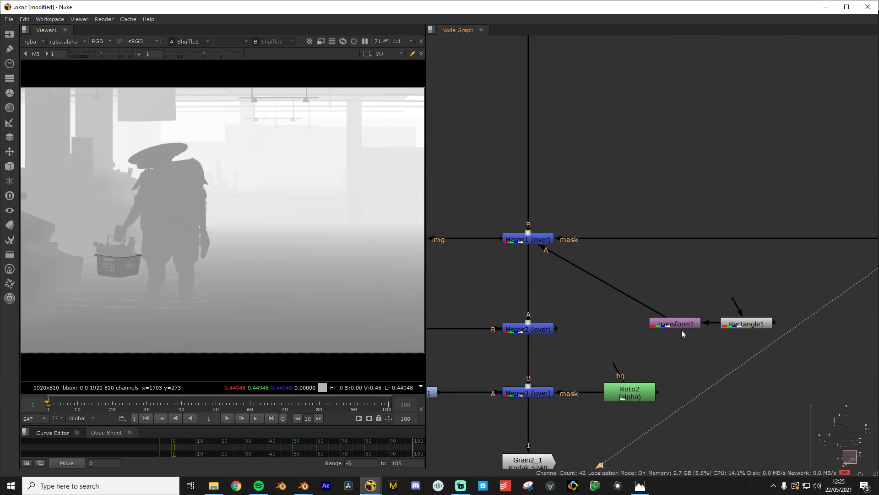
{"action": "left_click", "coordinate": [687, 326]}
{"action": "key", "text": "1"}
{"action": "scroll", "coordinate": [186, 258], "scroll_direction": "down", "scroll_amount": 7}
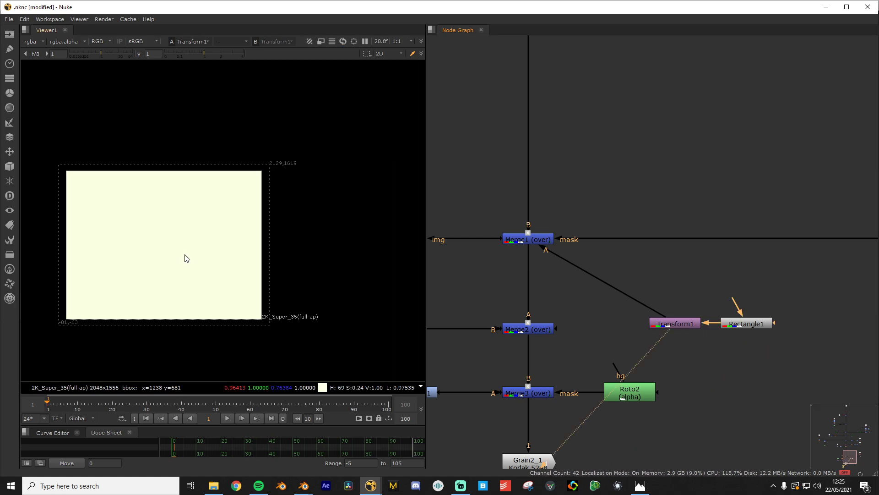
{"action": "scroll", "coordinate": [188, 260], "scroll_direction": "up", "scroll_amount": 3}
{"action": "scroll", "coordinate": [349, 251], "scroll_direction": "up", "scroll_amount": 2}
{"action": "scroll", "coordinate": [349, 252], "scroll_direction": "down", "scroll_amount": 3}
{"action": "scroll", "coordinate": [350, 251], "scroll_direction": "up", "scroll_amount": 3}
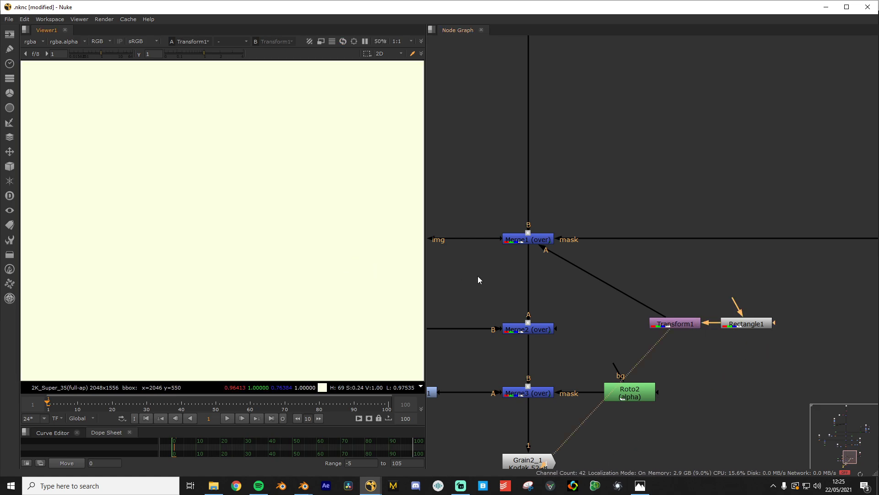
{"action": "scroll", "coordinate": [549, 282], "scroll_direction": "down", "scroll_amount": 1}
{"action": "scroll", "coordinate": [550, 282], "scroll_direction": "up", "scroll_amount": 1}
{"action": "middle_click_drag", "start_coordinate": [586, 279], "coordinate": [707, 292]}
{"action": "left_click", "coordinate": [586, 278]}
View the Merge1 supermarket aisle composite with the basket-carrying robot
{"action": "scroll", "coordinate": [586, 278], "scroll_direction": "down", "scroll_amount": 2}
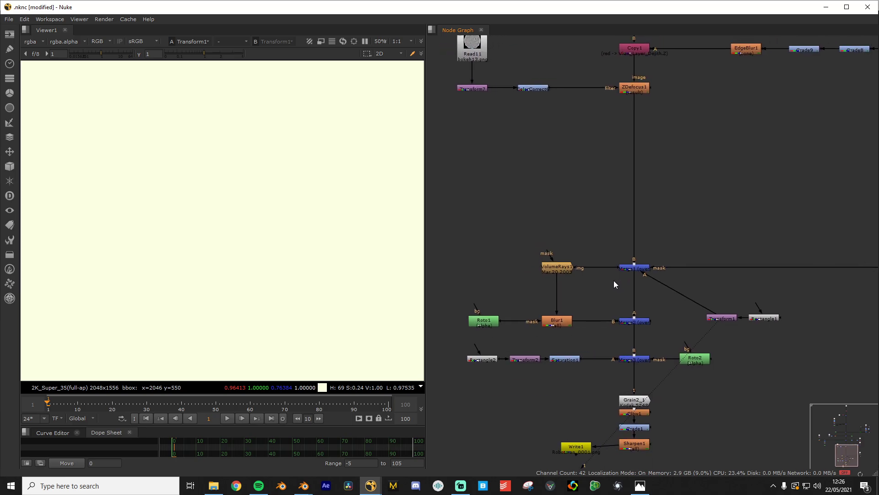
{"action": "middle_click_drag", "start_coordinate": [625, 273], "coordinate": [561, 296]}
{"action": "left_click", "coordinate": [580, 292]}
{"action": "key", "text": "1"}
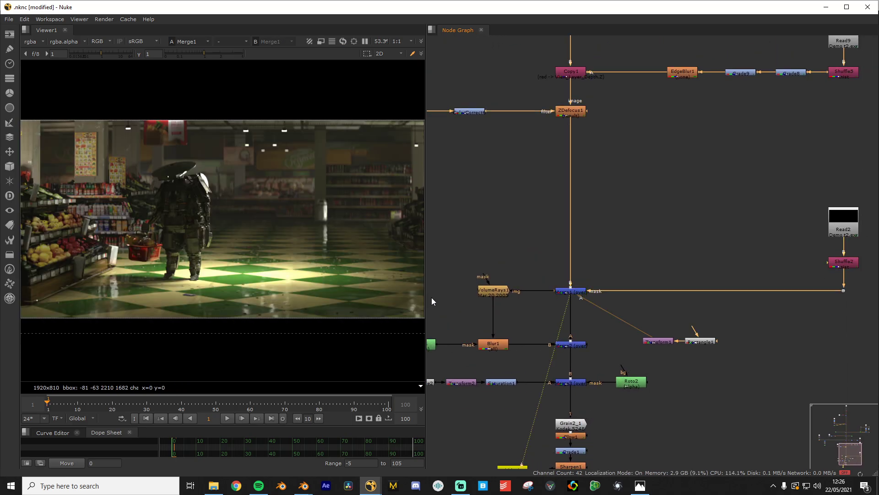
{"action": "scroll", "coordinate": [578, 232], "scroll_direction": "up", "scroll_amount": 1}
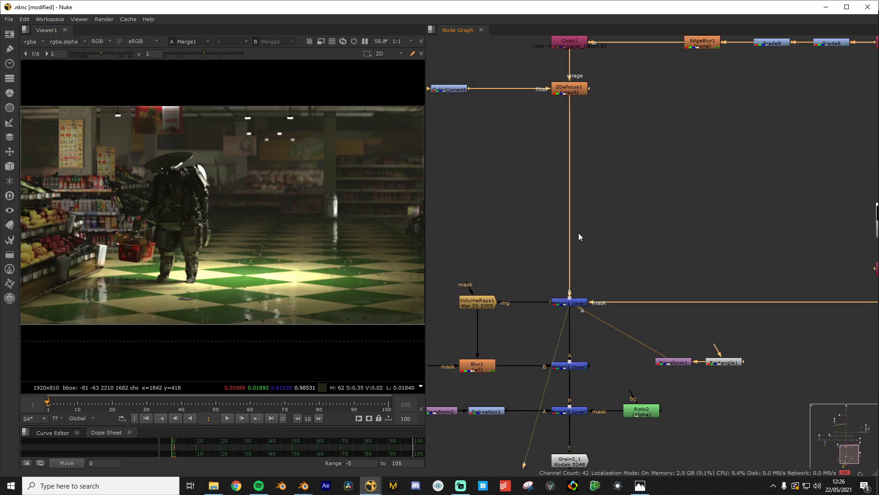
{"action": "scroll", "coordinate": [584, 242], "scroll_direction": "down", "scroll_amount": 2}
{"action": "middle_click_drag", "start_coordinate": [567, 240], "coordinate": [440, 223]}
{"action": "middle_click_drag", "start_coordinate": [508, 186], "coordinate": [623, 225]}
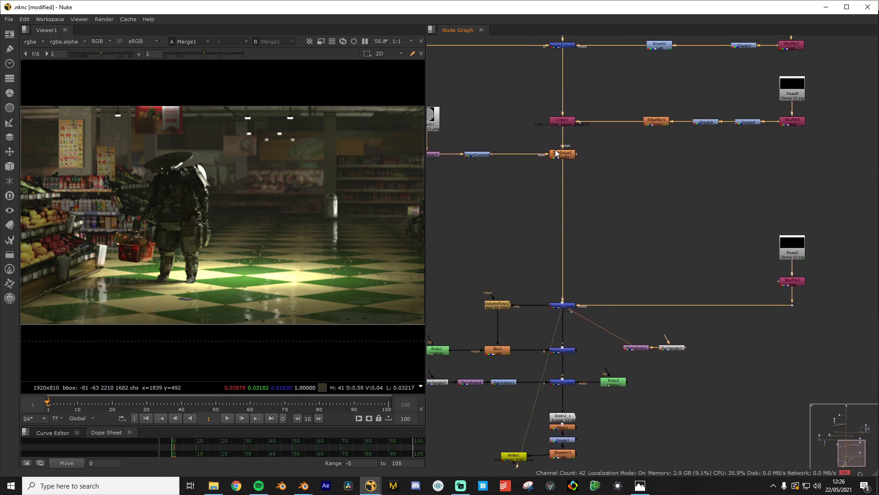
Switch the viewer to the ZDefocus1 output, then back to Merge1
{"action": "left_click", "coordinate": [557, 153]}
{"action": "key", "text": "1"}
{"action": "left_click", "coordinate": [565, 307]}
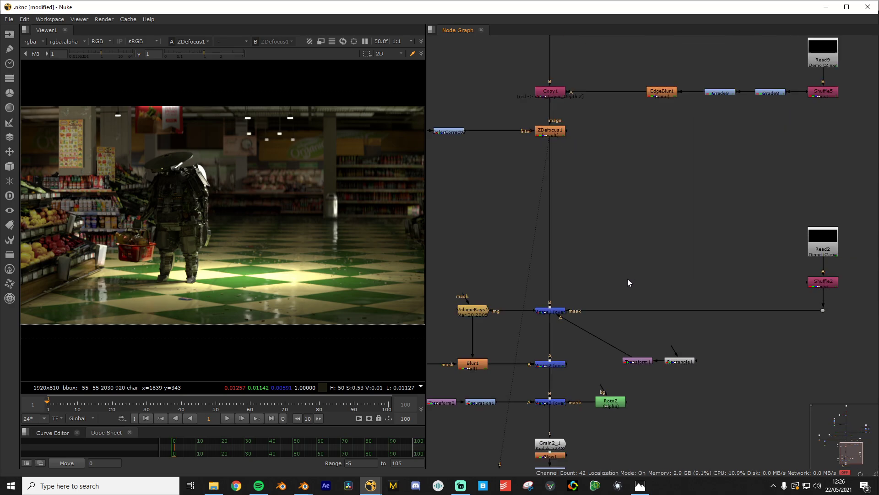
{"action": "scroll", "coordinate": [596, 288], "scroll_direction": "up", "scroll_amount": 5}
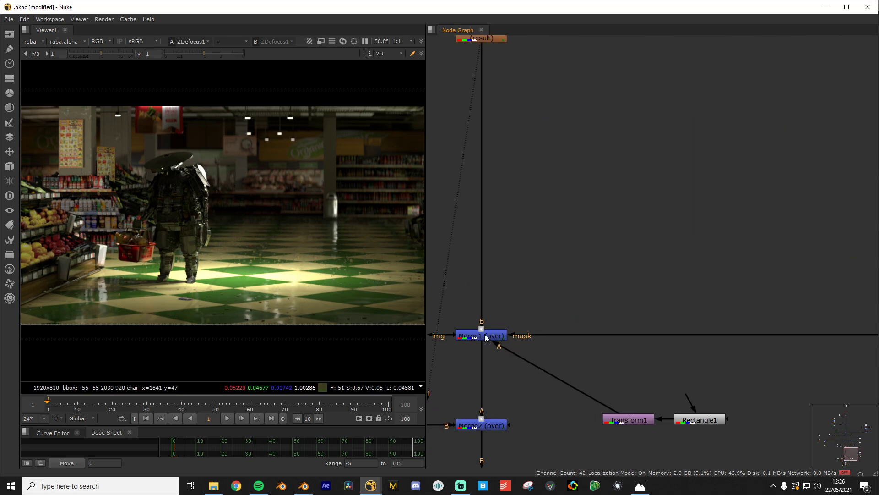
{"action": "key", "text": "1"}
{"action": "scroll", "coordinate": [201, 219], "scroll_direction": "up", "scroll_amount": 3}
{"action": "scroll", "coordinate": [636, 227], "scroll_direction": "down", "scroll_amount": 5}
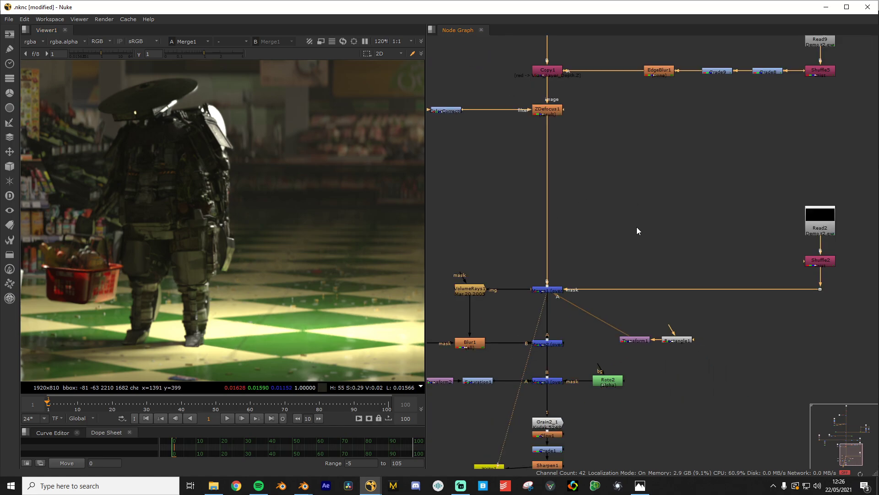
Compare ZDefocus1 against Merge1 once more and pan the node graph toward Shuffle2
{"action": "left_click", "coordinate": [562, 109]}
{"action": "key", "text": "1"}
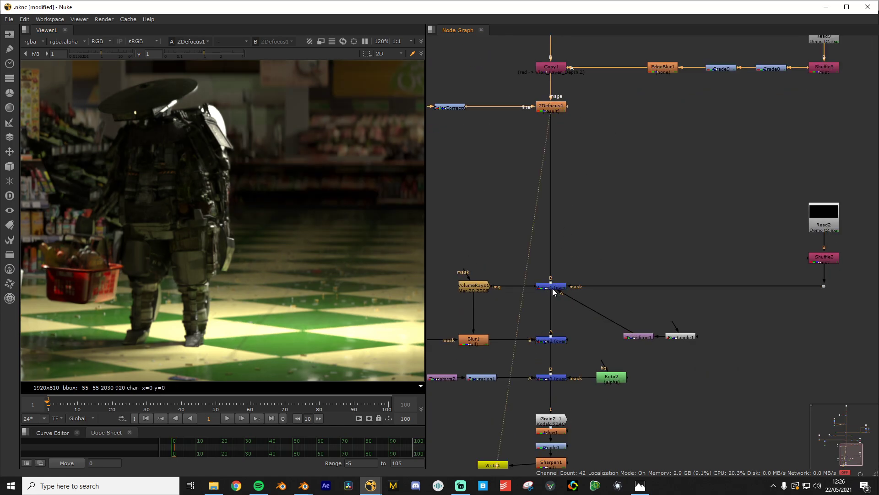
{"action": "left_click", "coordinate": [553, 289]}
{"action": "key", "text": "1"}
{"action": "scroll", "coordinate": [190, 214], "scroll_direction": "down", "scroll_amount": 4}
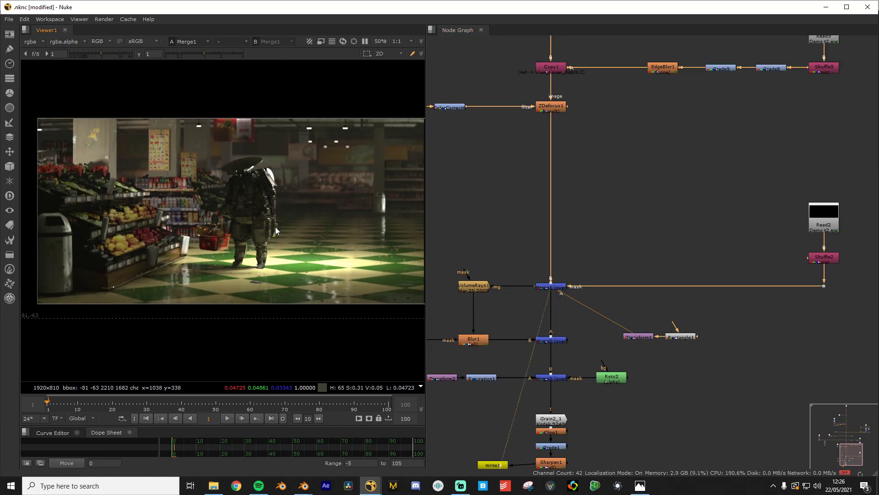
{"action": "scroll", "coordinate": [586, 288], "scroll_direction": "up", "scroll_amount": 1}
{"action": "scroll", "coordinate": [704, 254], "scroll_direction": "down", "scroll_amount": 1}
{"action": "middle_click_drag", "start_coordinate": [847, 264], "coordinate": [704, 253]}
Inspect the Shuffle2 depth pass in the viewer and check its settings
{"action": "left_click", "coordinate": [690, 247]}
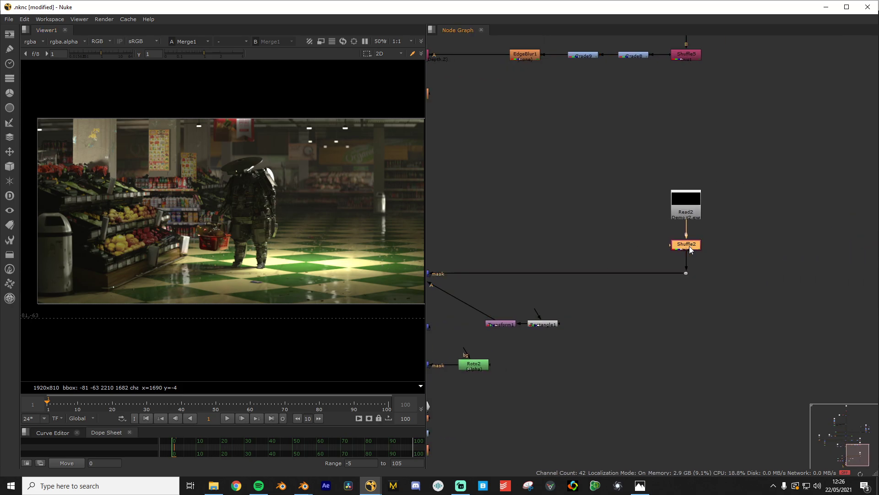
{"action": "key", "text": "1"}
{"action": "left_click", "coordinate": [593, 255]}
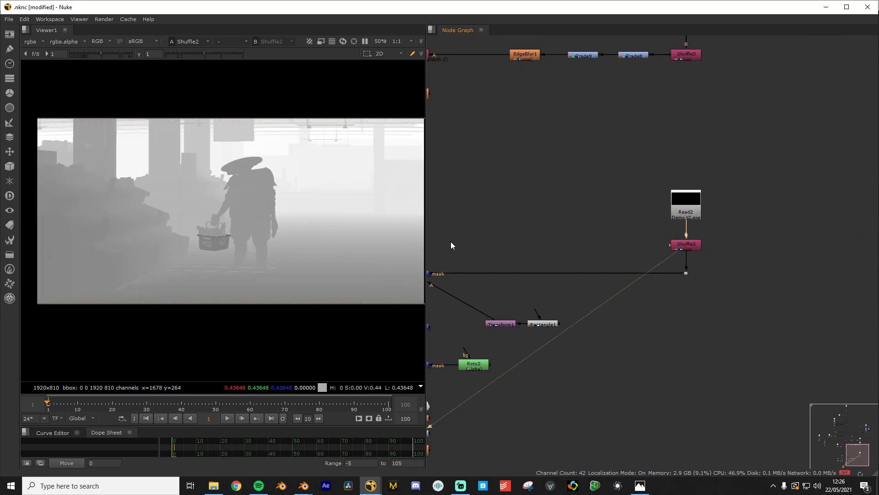
{"action": "double_click", "coordinate": [691, 245]}
{"action": "left_click_drag", "start_coordinate": [494, 185], "coordinate": [565, 168]}
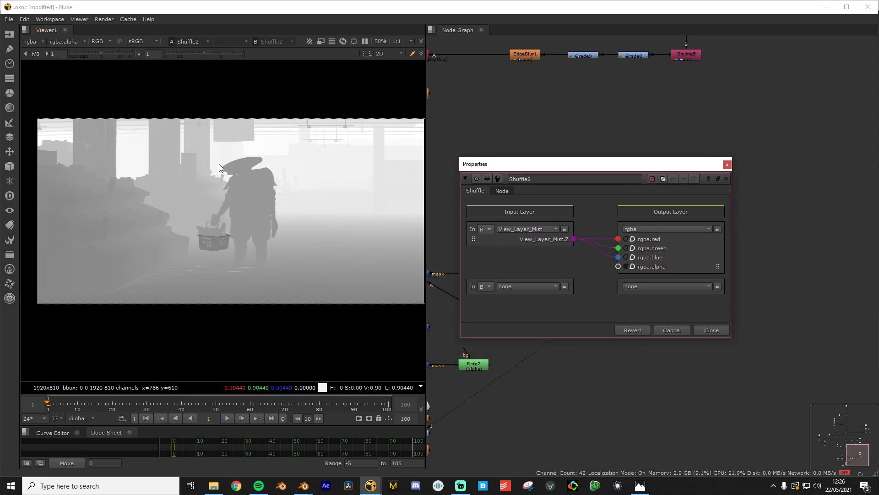
{"action": "left_click", "coordinate": [672, 329]}
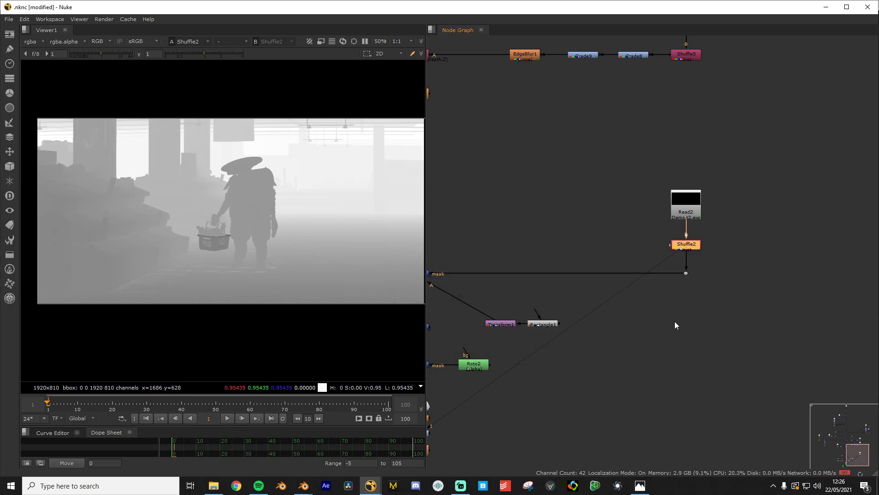
Add a Grade after Shuffle2 with whitepoint 4, blackpoint about 0.38 and multiply 3.35
{"action": "key", "text": "Tab"}
{"action": "left_click", "coordinate": [632, 270]}
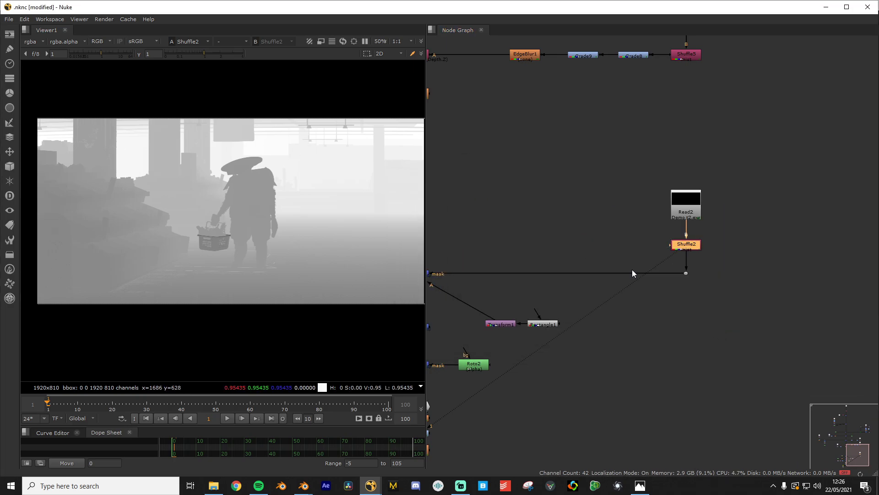
{"action": "left_click_drag", "start_coordinate": [507, 188], "coordinate": [616, 157]}
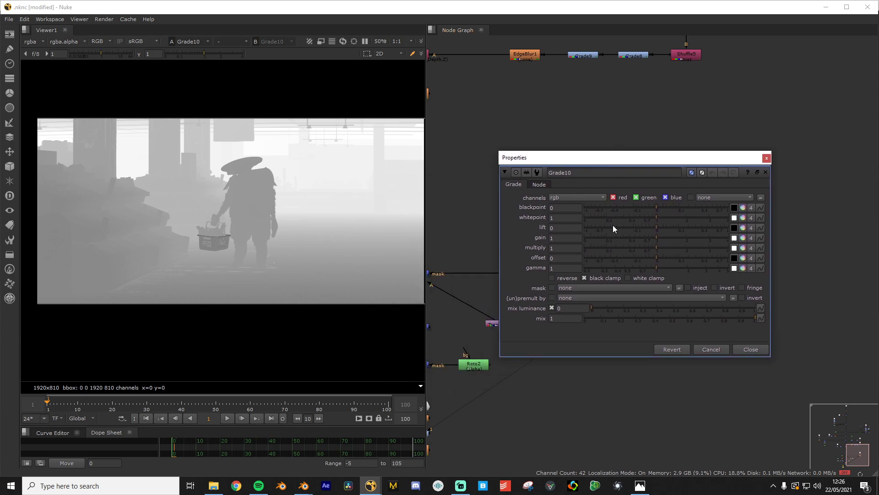
{"action": "left_click_drag", "start_coordinate": [657, 218], "coordinate": [728, 205]}
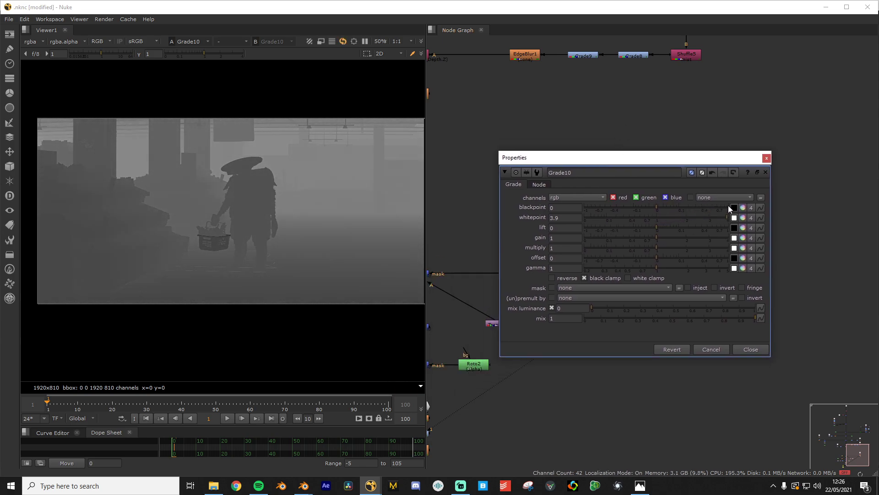
{"action": "left_click_drag", "start_coordinate": [666, 207], "coordinate": [683, 207]}
{"action": "left_click_drag", "start_coordinate": [702, 203], "coordinate": [734, 236]}
{"action": "key", "text": "ctrl+z"}
{"action": "left_click", "coordinate": [750, 349]}
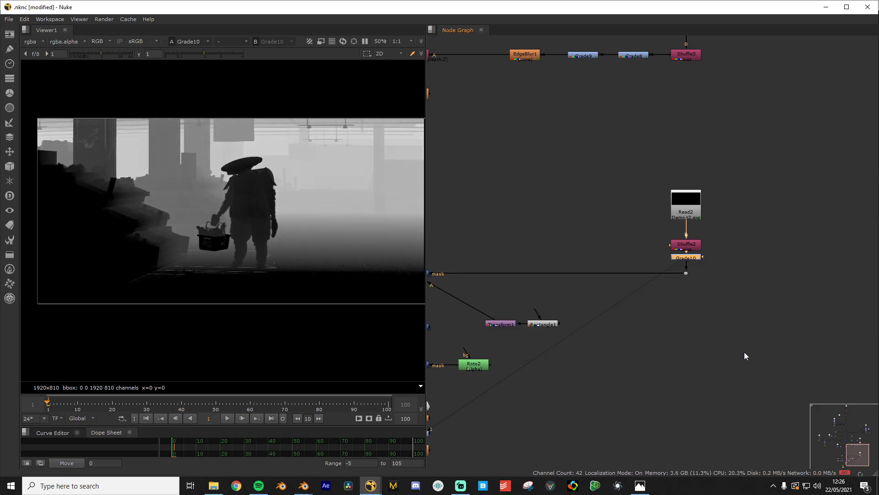
Compare the graded Grade10 mist against the ungraded Shuffle2 mist
{"action": "scroll", "coordinate": [677, 271], "scroll_direction": "up", "scroll_amount": 5}
{"action": "left_click", "coordinate": [669, 276], "text": "ctrl+shift"}
{"action": "left_click", "coordinate": [666, 290], "text": "ctrl+shift"}
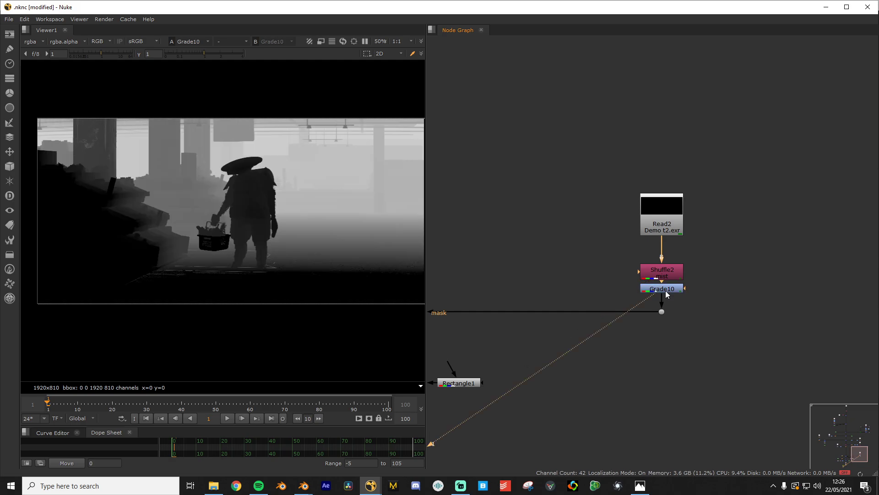
{"action": "scroll", "coordinate": [733, 243], "scroll_direction": "down", "scroll_amount": 5}
{"action": "scroll", "coordinate": [568, 267], "scroll_direction": "up", "scroll_amount": 3}
View the Merge1 composite with the graded mist, checking it against ZDefocus1's output
{"action": "left_click", "coordinate": [564, 262]}
{"action": "key", "text": "1"}
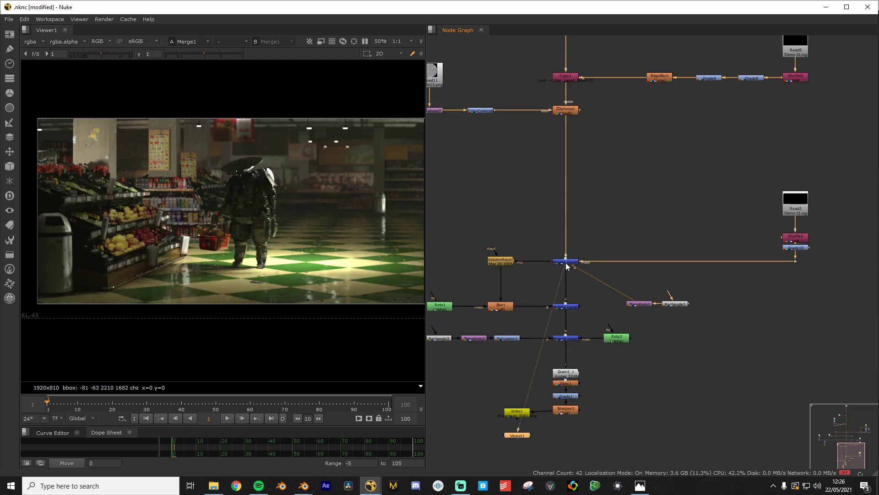
{"action": "scroll", "coordinate": [366, 265], "scroll_direction": "up", "scroll_amount": 2}
{"action": "scroll", "coordinate": [692, 234], "scroll_direction": "up", "scroll_amount": 1}
{"action": "middle_click_drag", "start_coordinate": [692, 235], "coordinate": [767, 258]}
{"action": "left_click", "coordinate": [623, 113]}
{"action": "key", "text": "1"}
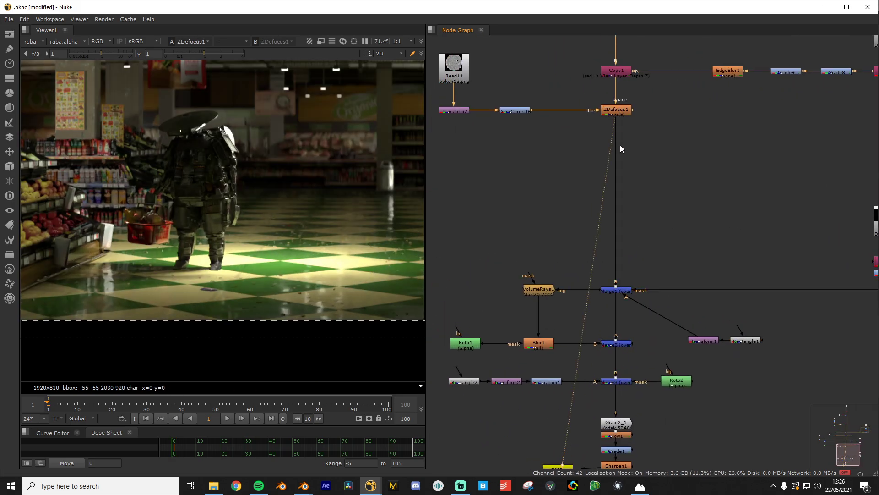
{"action": "left_click", "coordinate": [615, 291]}
{"action": "key", "text": "1"}
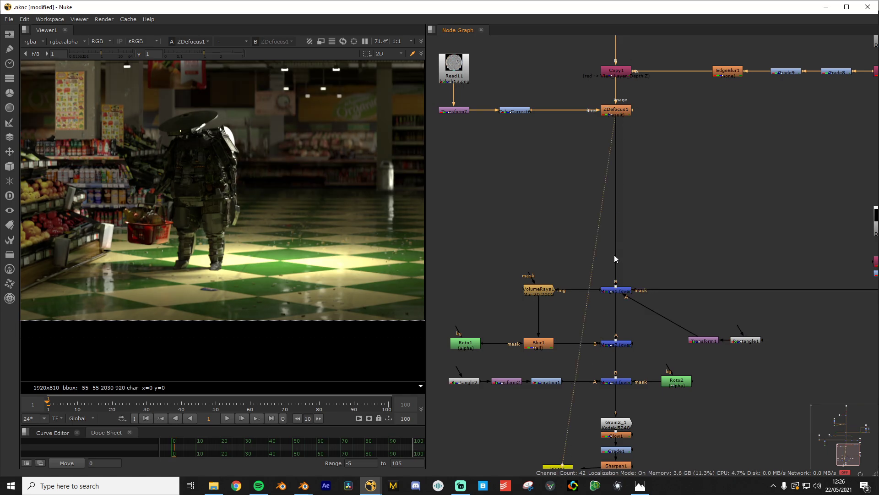
{"action": "scroll", "coordinate": [219, 185], "scroll_direction": "down", "scroll_amount": 5}
{"action": "scroll", "coordinate": [223, 185], "scroll_direction": "up", "scroll_amount": 3}
{"action": "scroll", "coordinate": [839, 284], "scroll_direction": "down", "scroll_amount": 1}
View the Grade10 mist pass and fine-tune its blackpoint slightly
{"action": "left_click_drag", "start_coordinate": [839, 284], "coordinate": [568, 229]}
{"action": "scroll", "coordinate": [568, 229], "scroll_direction": "up", "scroll_amount": 3}
{"action": "left_click", "coordinate": [636, 210]}
{"action": "key", "text": "1"}
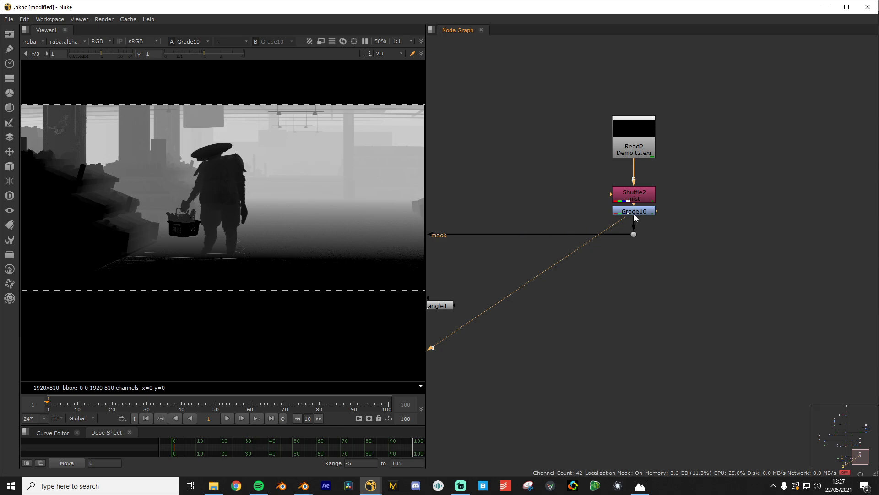
{"action": "double_click", "coordinate": [635, 214]}
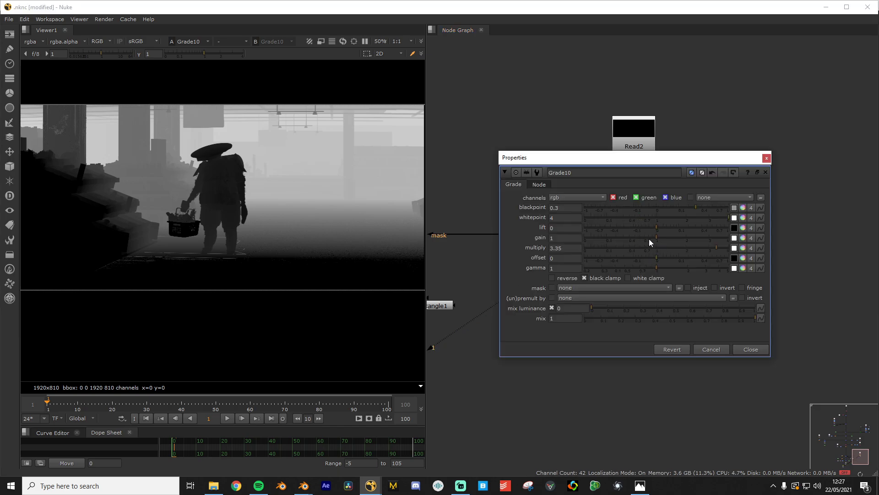
{"action": "left_click_drag", "start_coordinate": [695, 209], "coordinate": [698, 208]}
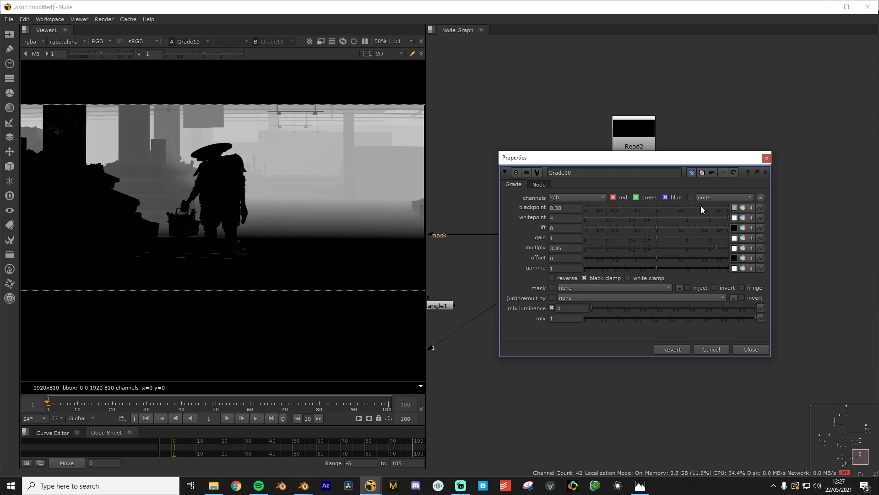
{"action": "left_click", "coordinate": [751, 349]}
View the Merge1 composite zoomed in on the robot
{"action": "left_click", "coordinate": [432, 224]}
{"action": "key", "text": "1"}
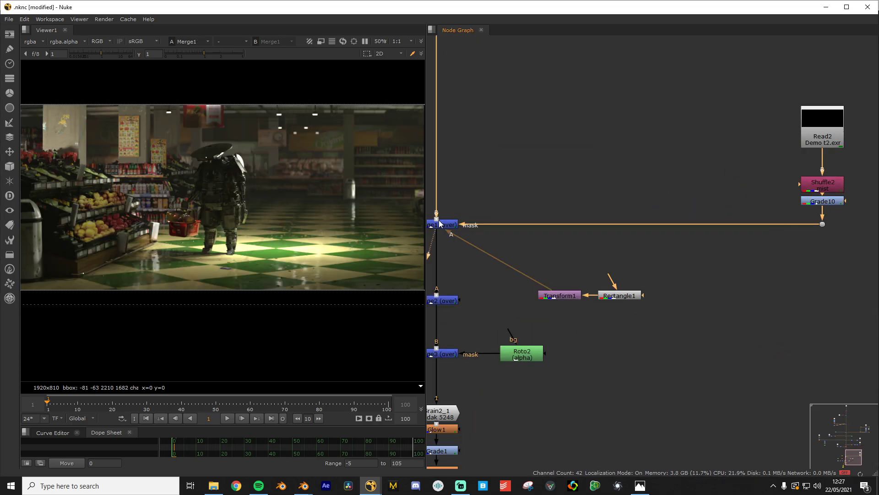
{"action": "middle_click_drag", "start_coordinate": [489, 212], "coordinate": [708, 268]}
{"action": "scroll", "coordinate": [709, 268], "scroll_direction": "up", "scroll_amount": 1}
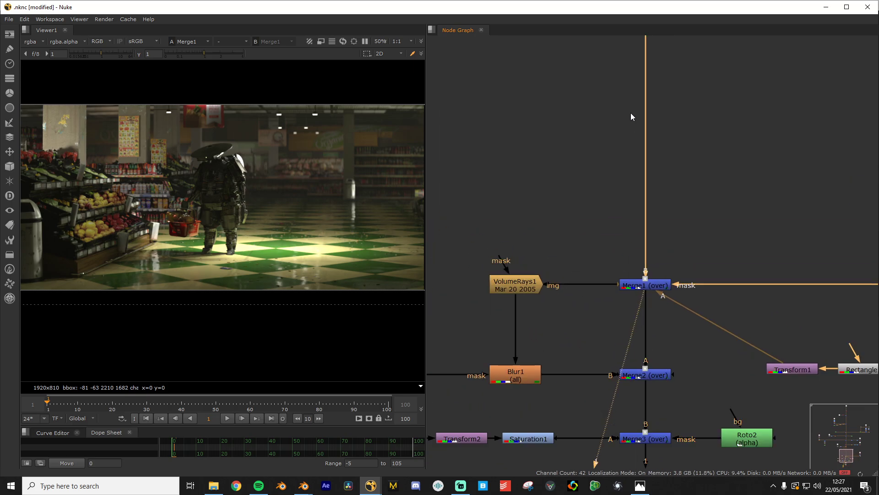
{"action": "middle_click_drag", "start_coordinate": [631, 114], "coordinate": [617, 197]}
{"action": "scroll", "coordinate": [139, 216], "scroll_direction": "up", "scroll_amount": 5}
{"action": "middle_click_drag", "start_coordinate": [257, 147], "coordinate": [167, 220]}
{"action": "scroll", "coordinate": [168, 219], "scroll_direction": "up", "scroll_amount": 4}
{"action": "scroll", "coordinate": [238, 208], "scroll_direction": "up", "scroll_amount": 4}
{"action": "middle_click_drag", "start_coordinate": [239, 209], "coordinate": [125, 183]}
{"action": "scroll", "coordinate": [173, 190], "scroll_direction": "up", "scroll_amount": 3}
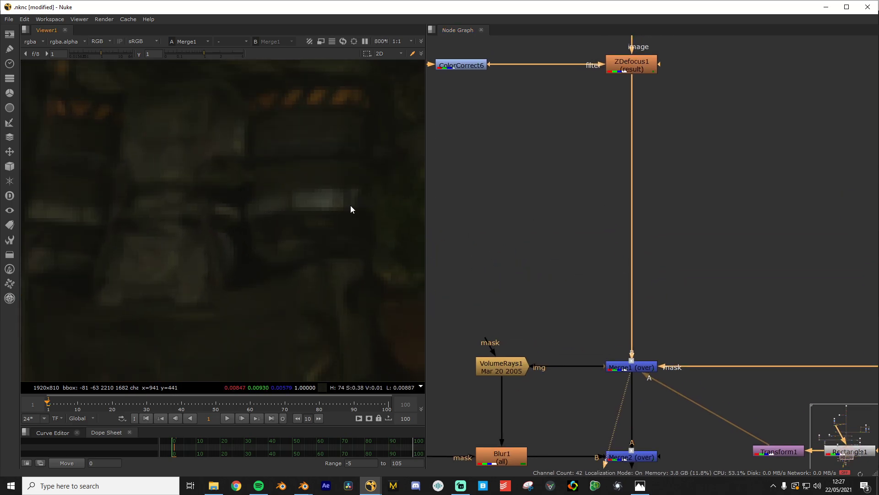
{"action": "scroll", "coordinate": [636, 56], "scroll_direction": "down", "scroll_amount": 1}
Compare ZDefocus1 and Merge1 outputs close up on the robot
{"action": "middle_click_drag", "start_coordinate": [635, 56], "coordinate": [621, 109]}
{"action": "left_click", "coordinate": [627, 118]}
{"action": "key", "text": "1"}
{"action": "left_click", "coordinate": [618, 371]}
{"action": "key", "text": "1"}
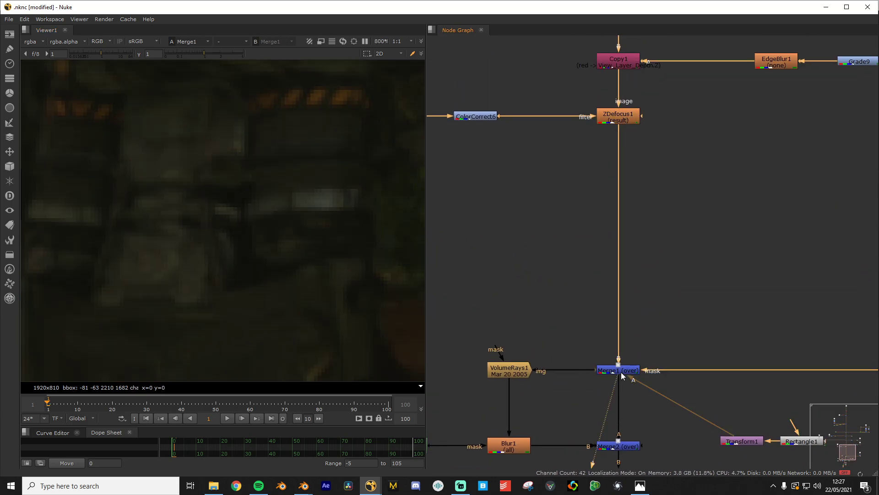
Compare the graded Grade10 mist pass with the ungraded Shuffle2 pass
{"action": "scroll", "coordinate": [620, 371], "scroll_direction": "down", "scroll_amount": 2}
{"action": "middle_click_drag", "start_coordinate": [644, 362], "coordinate": [671, 261]}
{"action": "scroll", "coordinate": [672, 260], "scroll_direction": "up", "scroll_amount": 1}
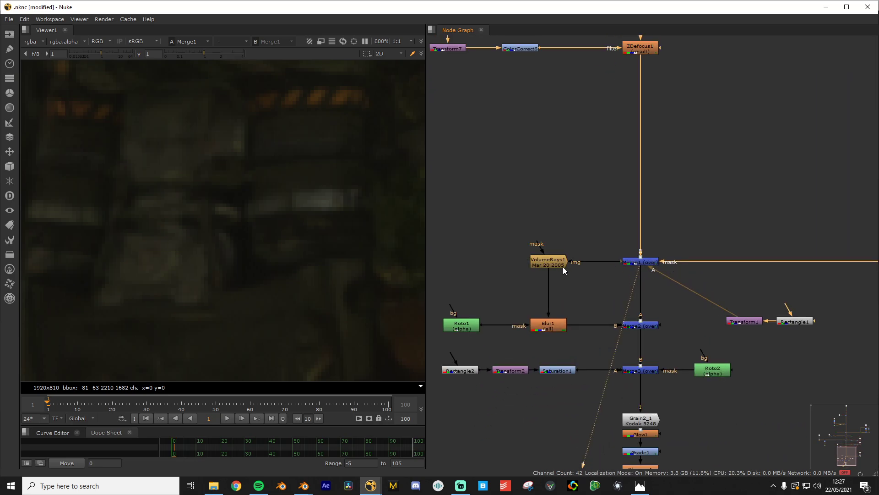
{"action": "scroll", "coordinate": [128, 265], "scroll_direction": "down", "scroll_amount": 12}
{"action": "middle_click_drag", "start_coordinate": [183, 252], "coordinate": [204, 201]}
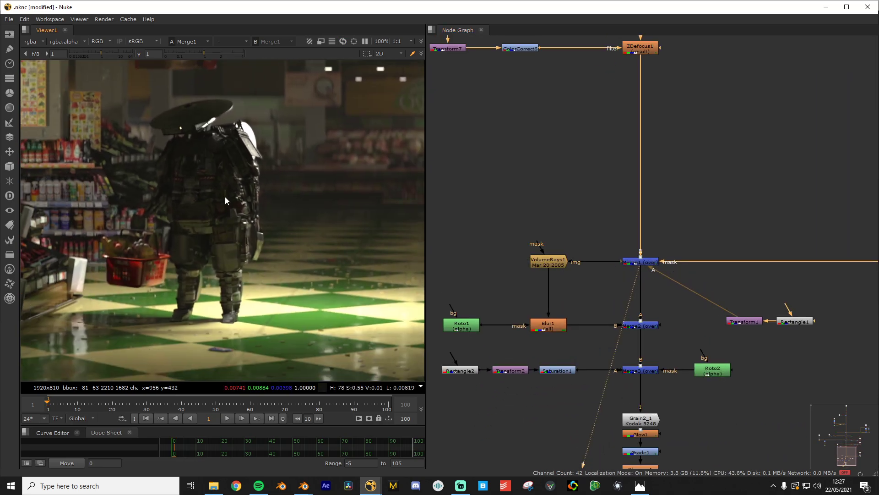
{"action": "scroll", "coordinate": [637, 250], "scroll_direction": "down", "scroll_amount": 4}
{"action": "middle_click_drag", "start_coordinate": [636, 249], "coordinate": [462, 238]}
{"action": "scroll", "coordinate": [629, 236], "scroll_direction": "up", "scroll_amount": 3}
{"action": "left_click", "coordinate": [623, 225]}
{"action": "key", "text": "1"}
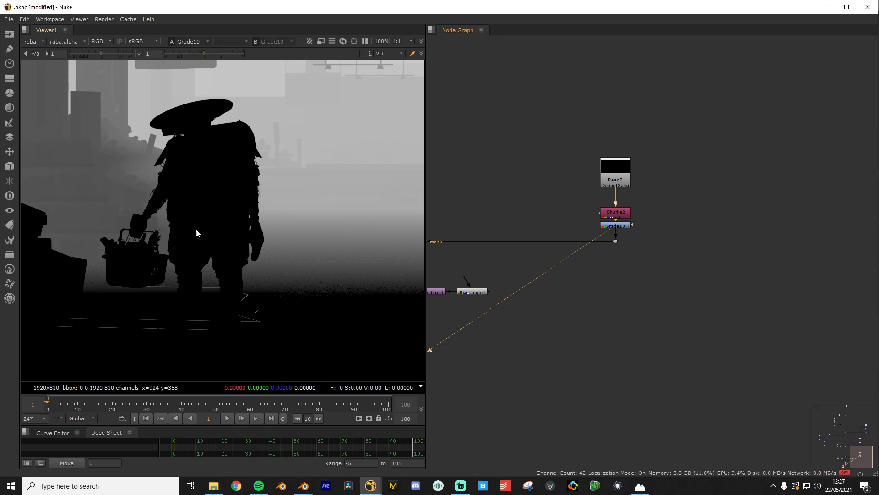
{"action": "scroll", "coordinate": [196, 231], "scroll_direction": "down", "scroll_amount": 3}
{"action": "left_click", "coordinate": [621, 214]}
{"action": "key", "text": "1"}
View the final Merge1 composite with the graded mist applied
{"action": "middle_click_drag", "start_coordinate": [541, 224], "coordinate": [636, 231]}
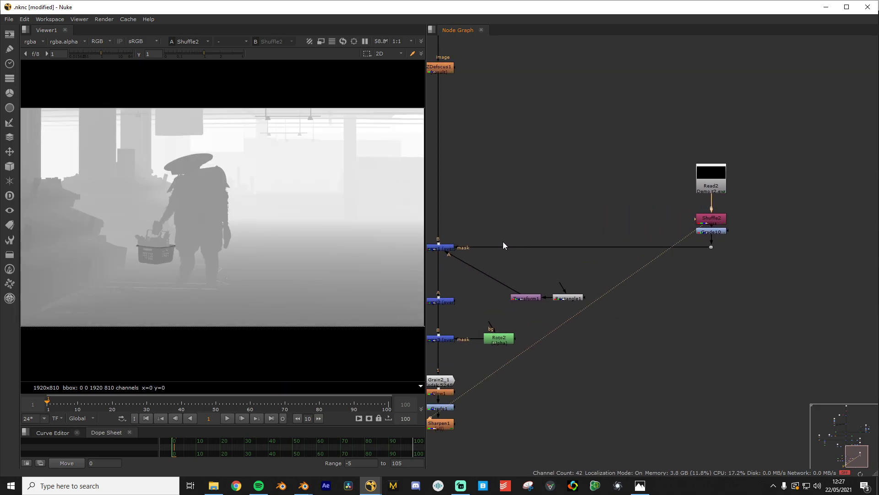
{"action": "left_click", "coordinate": [437, 249]}
{"action": "key", "text": "1"}
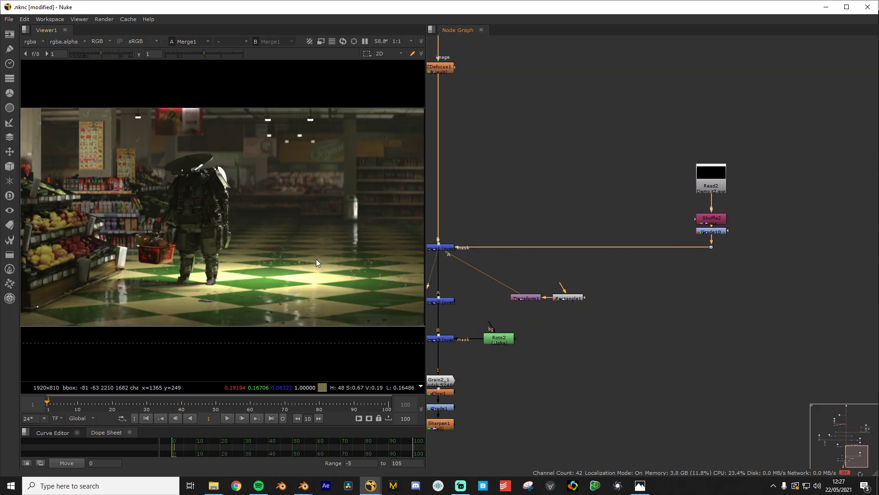
{"action": "scroll", "coordinate": [394, 257], "scroll_direction": "down", "scroll_amount": 3}
{"action": "scroll", "coordinate": [393, 246], "scroll_direction": "up", "scroll_amount": 3}
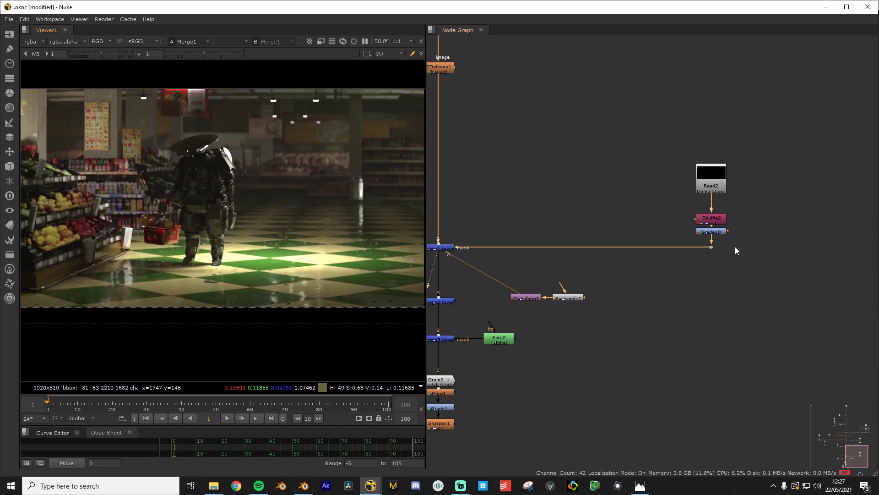
{"action": "scroll", "coordinate": [605, 311], "scroll_direction": "up", "scroll_amount": 2}
{"action": "middle_click_drag", "start_coordinate": [605, 311], "coordinate": [756, 332]}
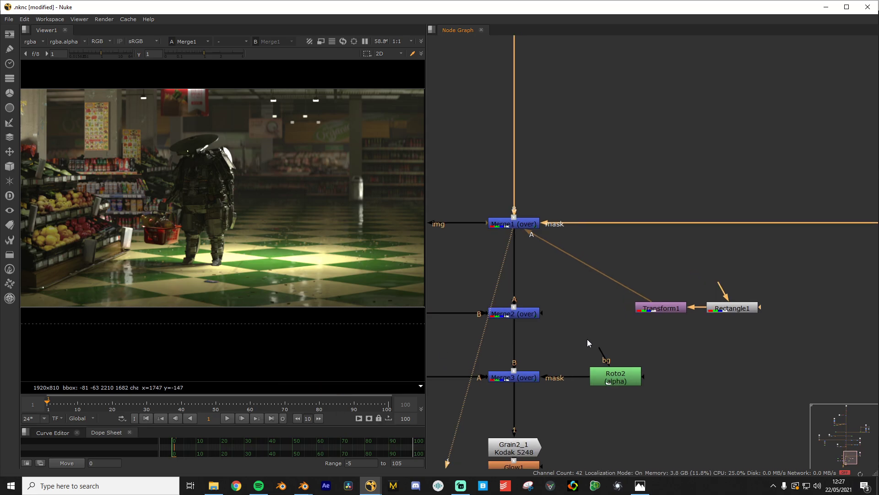
{"action": "middle_click_drag", "start_coordinate": [588, 338], "coordinate": [822, 324]}
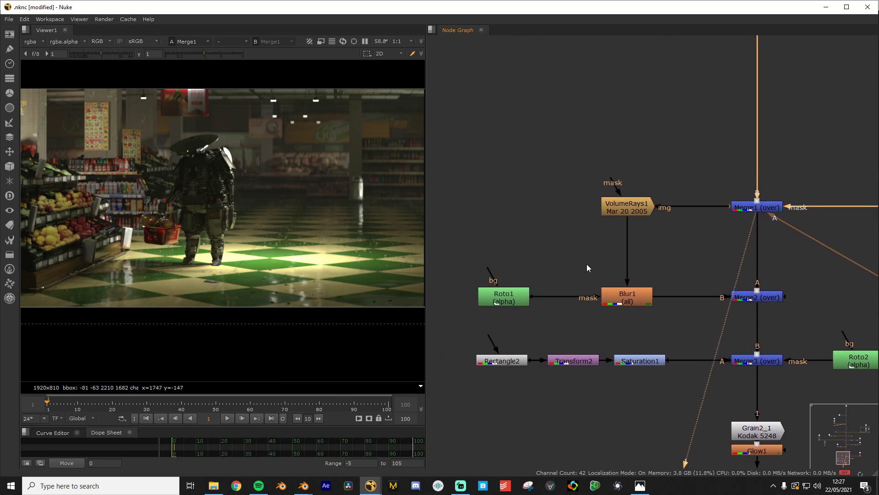
View the raw VolumeRays1 output in the viewer
{"action": "left_click", "coordinate": [627, 208]}
{"action": "key", "text": "1"}
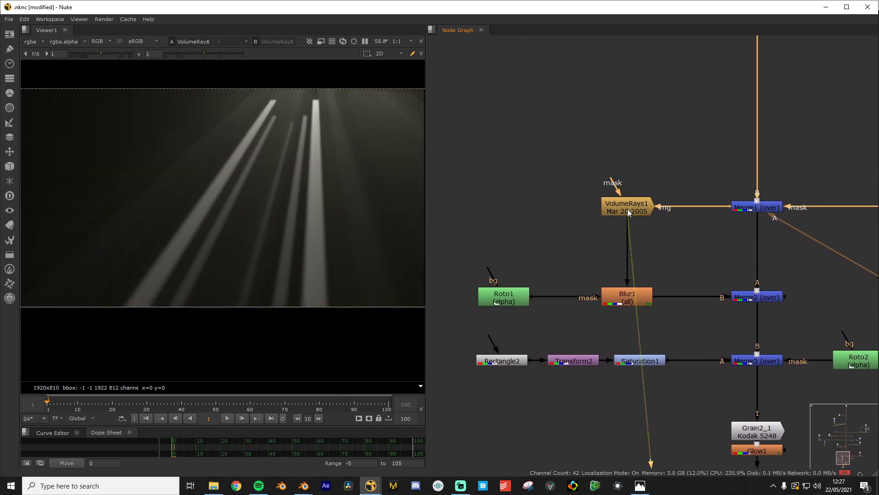
{"action": "scroll", "coordinate": [207, 250], "scroll_direction": "down", "scroll_amount": 2}
{"action": "scroll", "coordinate": [280, 250], "scroll_direction": "down", "scroll_amount": 1}
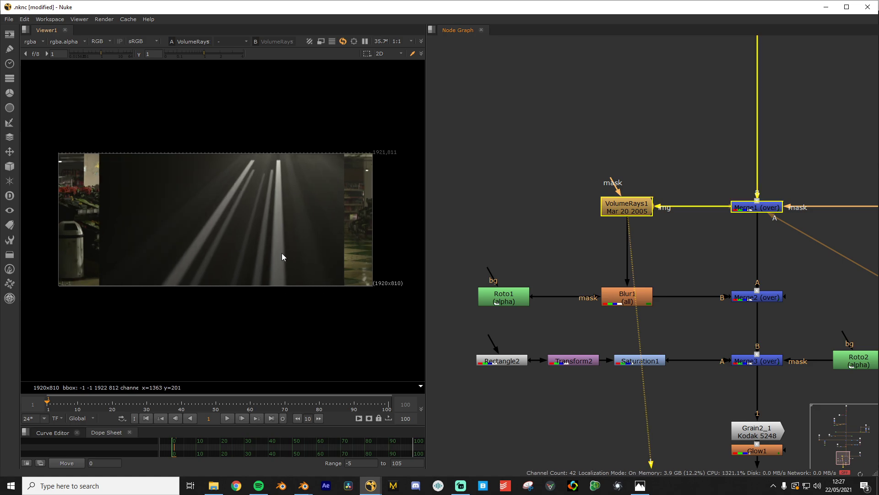
{"action": "left_click", "coordinate": [519, 311]}
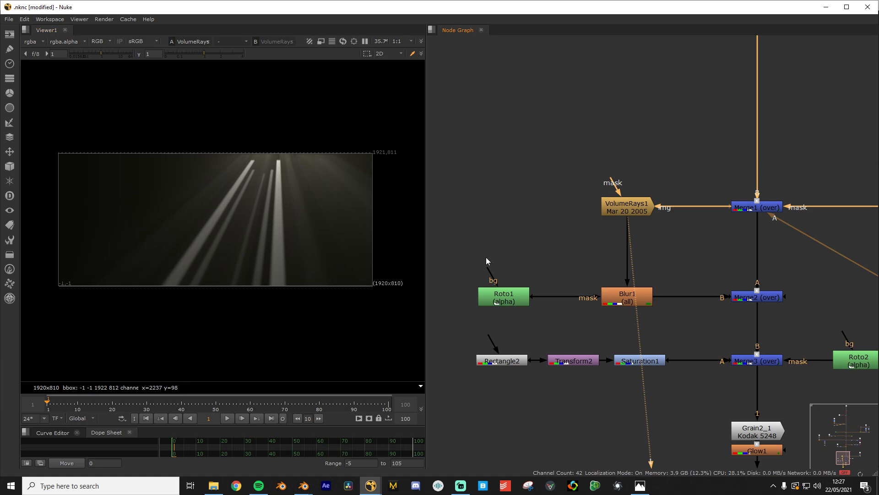
Inspect the VolumeRays1 settings while panning across the rays
{"action": "double_click", "coordinate": [635, 208]}
{"action": "left_click_drag", "start_coordinate": [398, 86], "coordinate": [551, 70]}
{"action": "scroll", "coordinate": [284, 164], "scroll_direction": "up", "scroll_amount": 1}
{"action": "scroll", "coordinate": [298, 278], "scroll_direction": "up", "scroll_amount": 4}
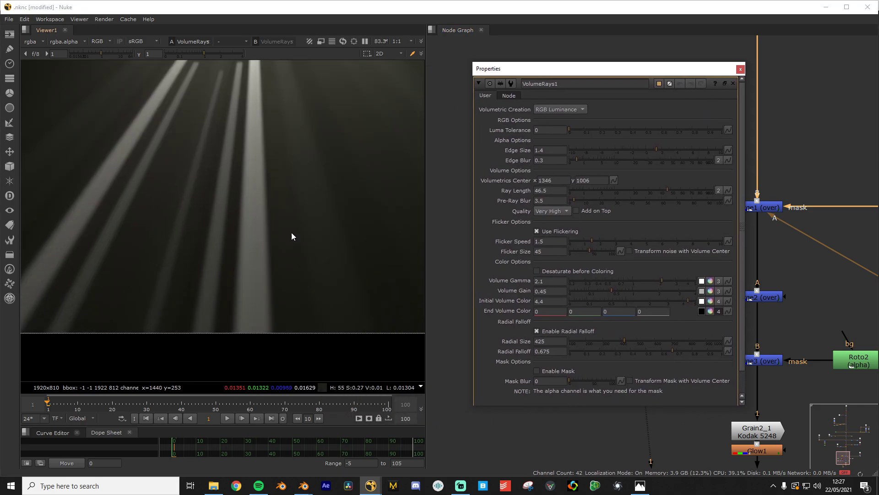
{"action": "middle_click_drag", "start_coordinate": [246, 91], "coordinate": [271, 172]}
{"action": "middle_click_drag", "start_coordinate": [289, 326], "coordinate": [310, 229]}
{"action": "scroll", "coordinate": [310, 229], "scroll_direction": "down", "scroll_amount": 2}
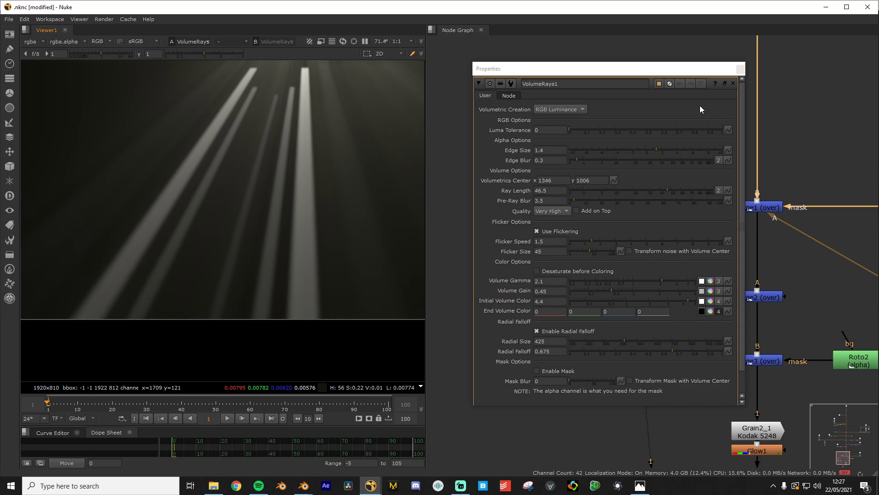
{"action": "left_click", "coordinate": [738, 68]}
Check the Roto1 mask, then view Blur1's softened rays zoomed in
{"action": "left_click", "coordinate": [510, 300]}
{"action": "key", "text": "1"}
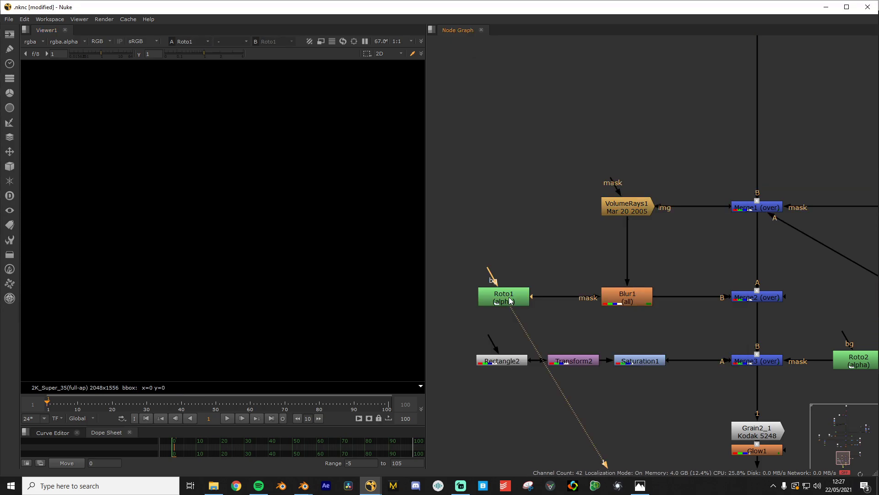
{"action": "left_click", "coordinate": [626, 297]}
{"action": "key", "text": "1"}
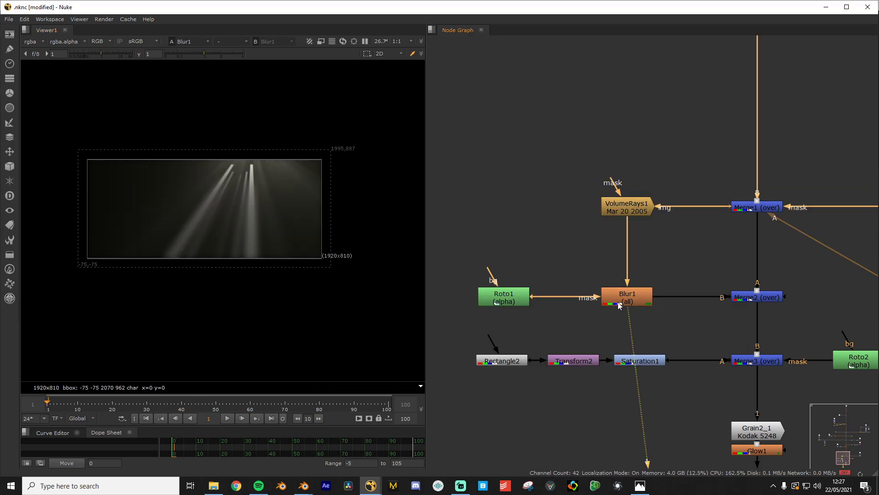
{"action": "scroll", "coordinate": [252, 229], "scroll_direction": "up", "scroll_amount": 3}
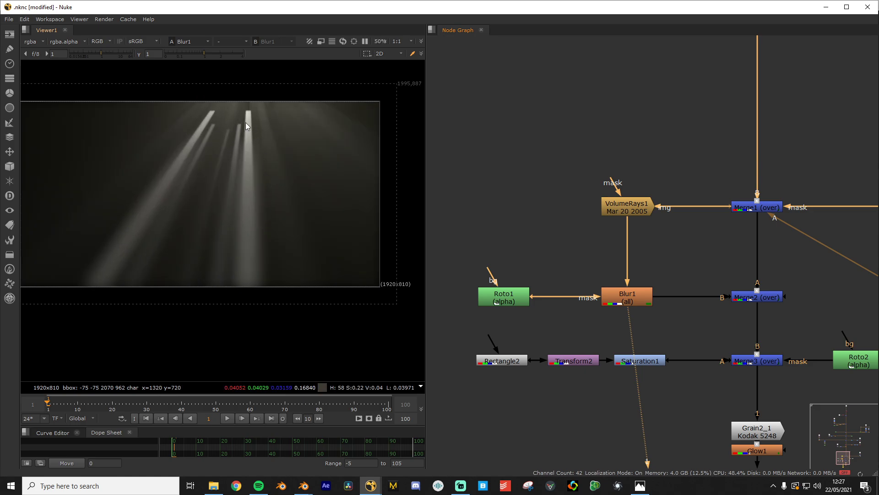
{"action": "scroll", "coordinate": [268, 248], "scroll_direction": "up", "scroll_amount": 5}
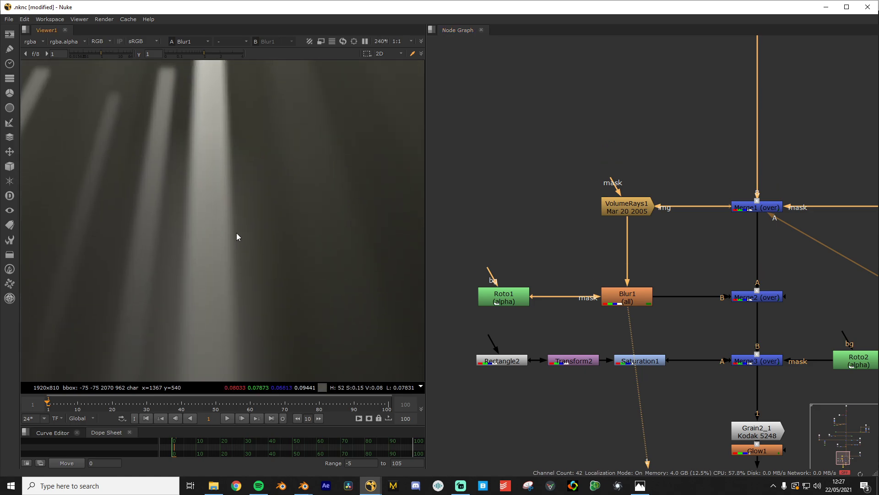
{"action": "middle_click_drag", "start_coordinate": [270, 285], "coordinate": [246, 225]}
{"action": "scroll", "coordinate": [245, 225], "scroll_direction": "down", "scroll_amount": 3}
View Merge2's output: blurred light beams layered over the supermarket and robot
{"action": "middle_click_drag", "start_coordinate": [761, 310], "coordinate": [604, 319]}
{"action": "scroll", "coordinate": [605, 319], "scroll_direction": "up", "scroll_amount": 1}
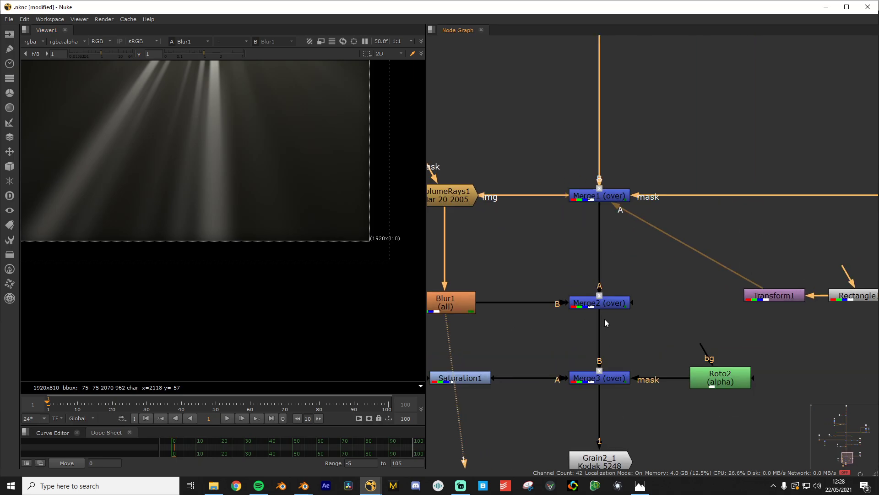
{"action": "left_click", "coordinate": [611, 304]}
{"action": "key", "text": "1"}
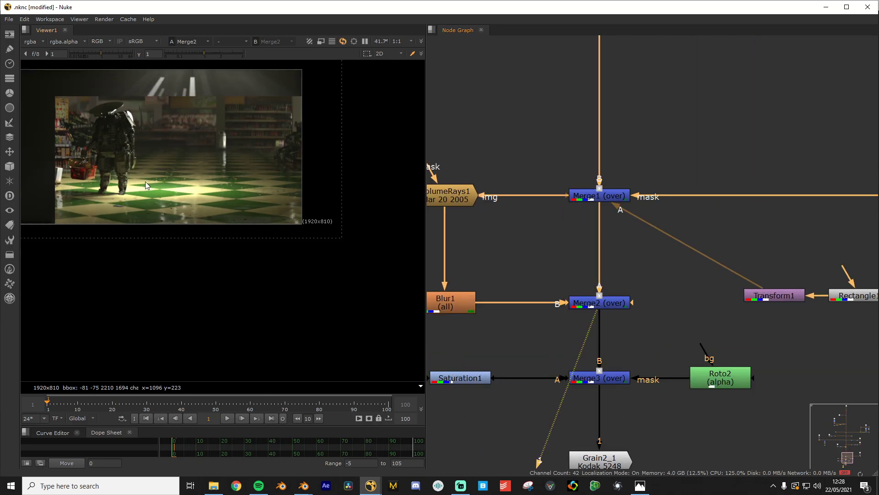
{"action": "scroll", "coordinate": [238, 272], "scroll_direction": "up", "scroll_amount": 5}
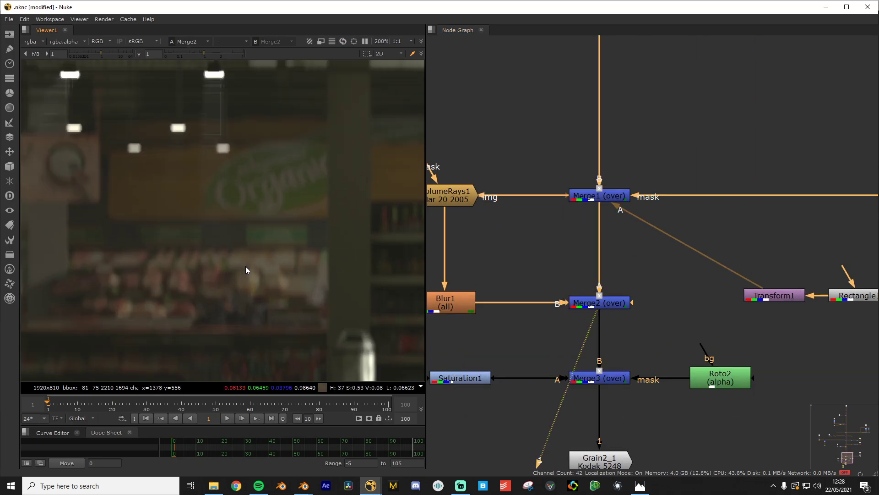
{"action": "scroll", "coordinate": [245, 266], "scroll_direction": "down", "scroll_amount": 5}
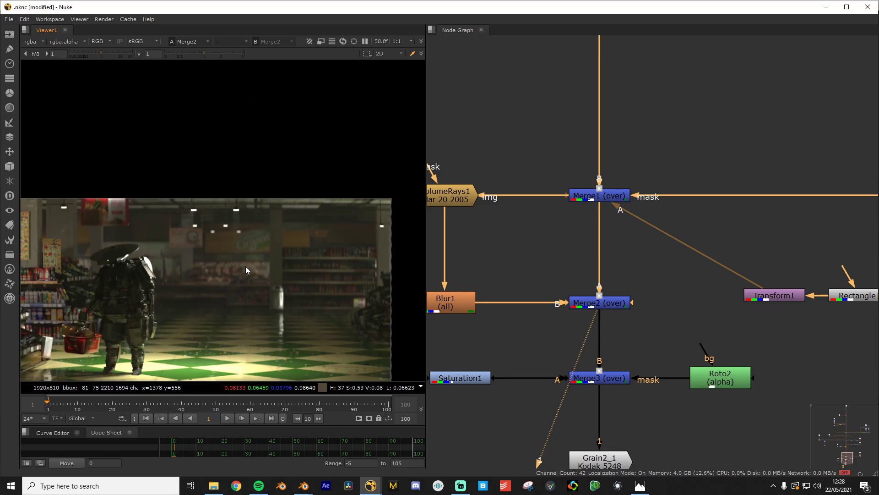
{"action": "middle_click_drag", "start_coordinate": [235, 278], "coordinate": [232, 206]}
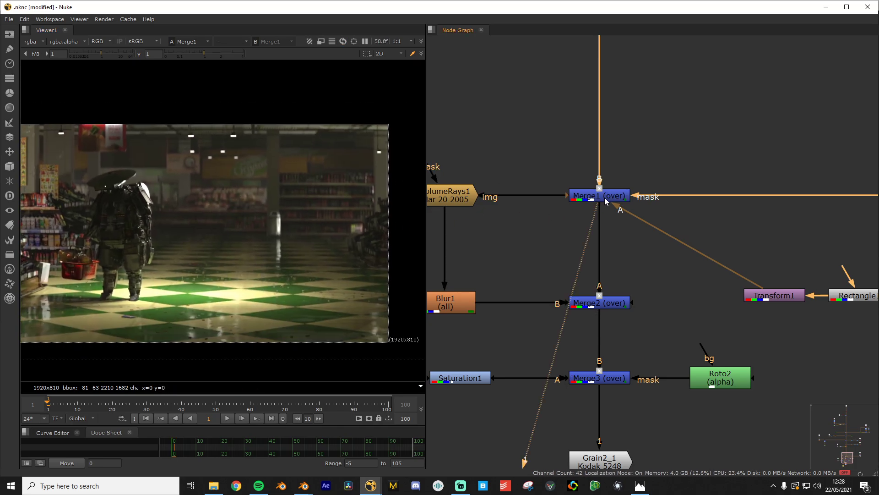
{"action": "scroll", "coordinate": [247, 147], "scroll_direction": "down", "scroll_amount": 2}
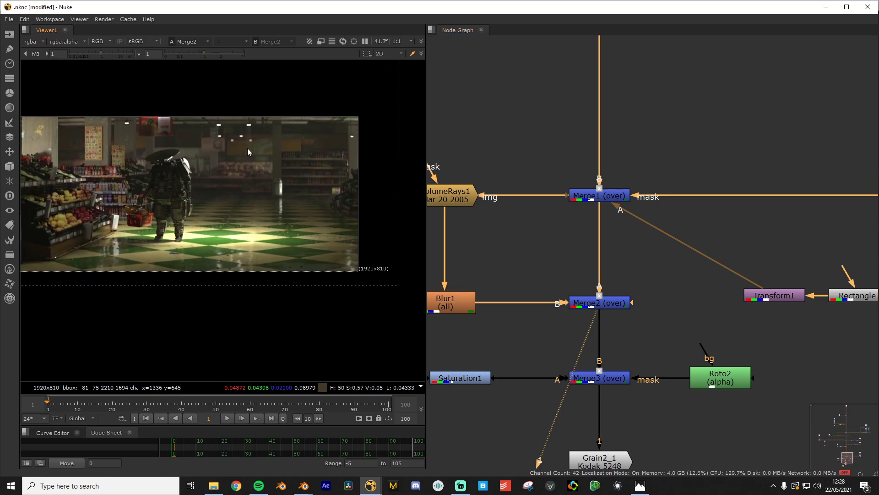
{"action": "mouse_move", "coordinate": [579, 326]}
{"action": "middle_mouse_down"}
{"action": "mouse_move", "coordinate": [599, 261]}
{"action": "mouse_move", "coordinate": [740, 237]}
{"action": "middle_mouse_up"}
{"action": "middle_click_drag", "start_coordinate": [577, 263], "coordinate": [695, 249]}
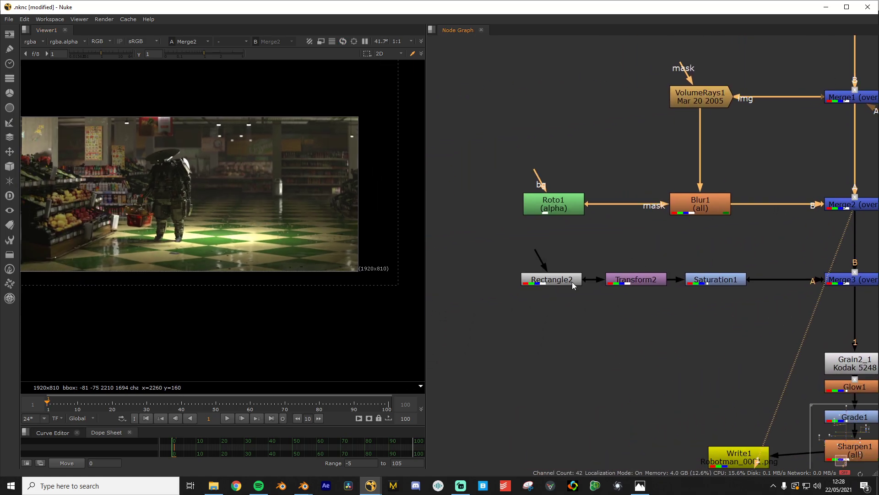
{"action": "middle_click_drag", "start_coordinate": [689, 280], "coordinate": [623, 288]}
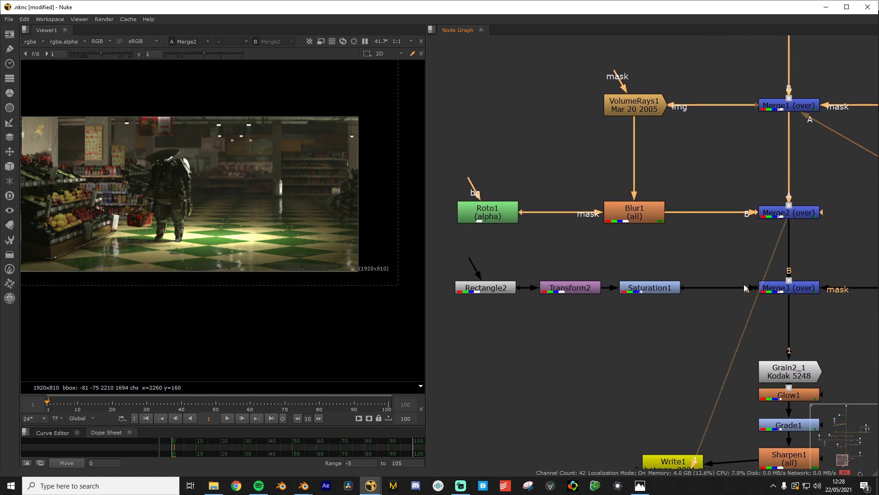
Step through the Rectangle2, Transform2 and Saturation1 outputs in the viewer
{"action": "left_click", "coordinate": [490, 290]}
{"action": "key", "text": "1"}
{"action": "left_click", "coordinate": [560, 292]}
{"action": "key", "text": "1"}
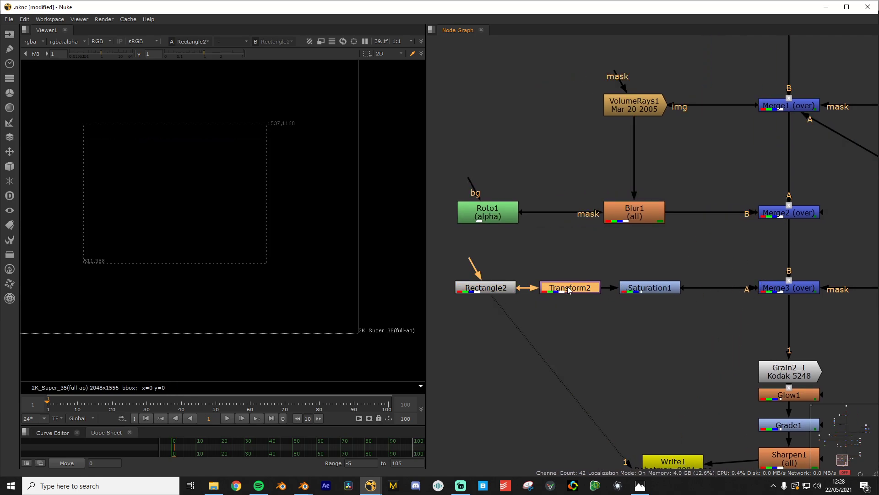
{"action": "left_click", "coordinate": [656, 290]}
{"action": "key", "text": "1"}
{"action": "scroll", "coordinate": [200, 247], "scroll_direction": "down", "scroll_amount": 5}
{"action": "middle_click_drag", "start_coordinate": [657, 258], "coordinate": [420, 241]}
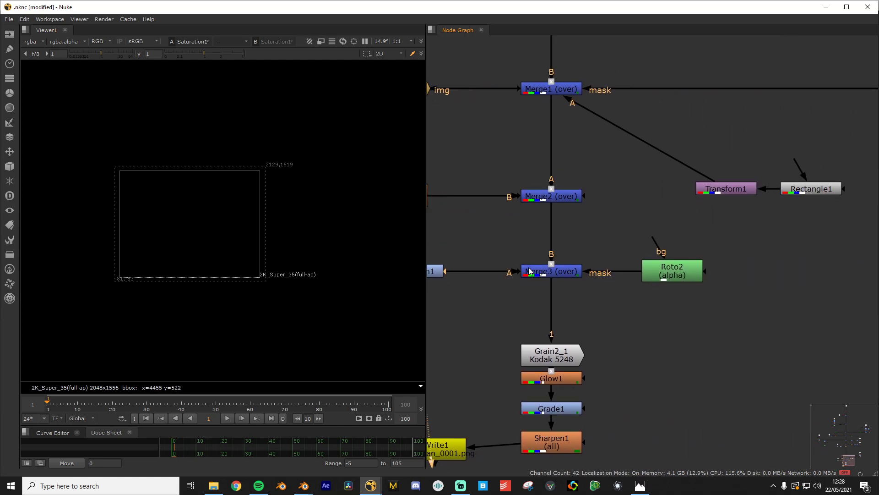
Compare the Merge3 and Merge2 composites, ending on Merge3
{"action": "left_click", "coordinate": [564, 269]}
{"action": "key", "text": "1"}
{"action": "scroll", "coordinate": [152, 205], "scroll_direction": "up", "scroll_amount": 6}
{"action": "left_click", "coordinate": [566, 199]}
{"action": "key", "text": "1"}
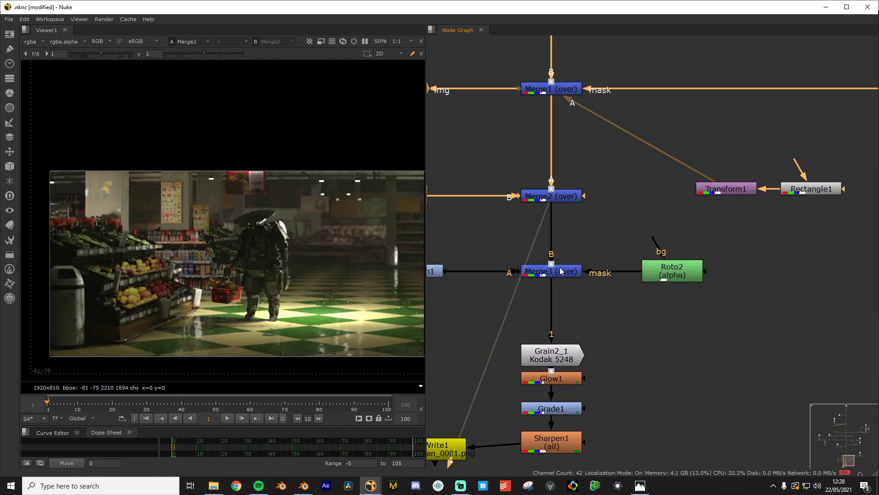
{"action": "left_click", "coordinate": [560, 268]}
{"action": "key", "text": "1"}
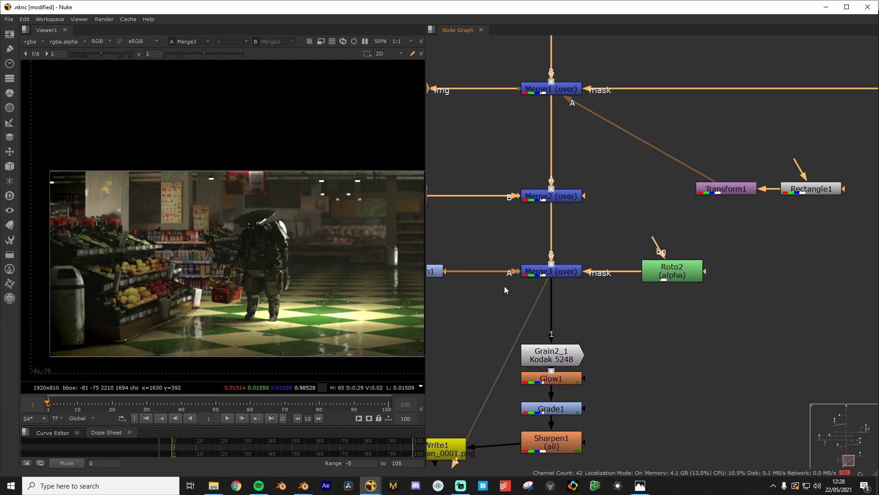
{"action": "middle_click_drag", "start_coordinate": [316, 263], "coordinate": [314, 232]}
{"action": "scroll", "coordinate": [564, 281], "scroll_direction": "up", "scroll_amount": 2}
View the Rectangle2 output again and reveal the rectangle's corner
{"action": "middle_click_drag", "start_coordinate": [564, 281], "coordinate": [751, 291]}
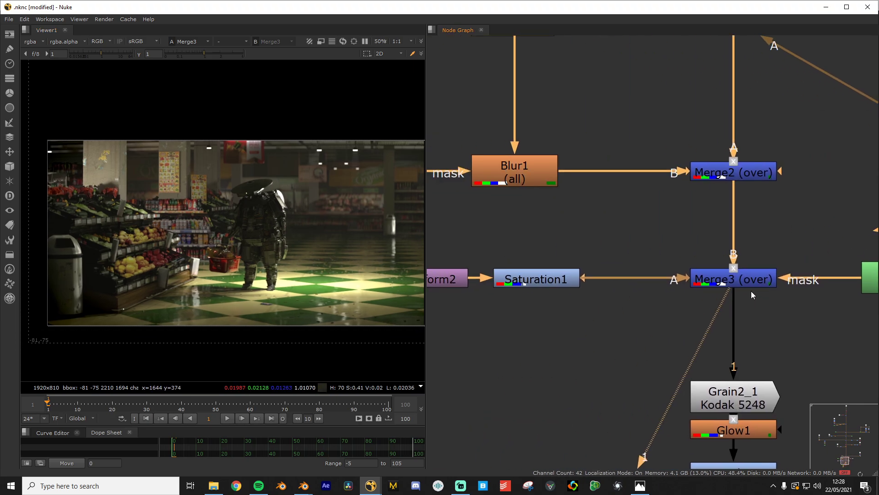
{"action": "middle_click_drag", "start_coordinate": [499, 305], "coordinate": [633, 309]}
{"action": "scroll", "coordinate": [633, 309], "scroll_direction": "down", "scroll_amount": 1}
{"action": "middle_click_drag", "start_coordinate": [850, 320], "coordinate": [664, 292]}
{"action": "scroll", "coordinate": [499, 298], "scroll_direction": "down", "scroll_amount": 1}
{"action": "middle_click_drag", "start_coordinate": [501, 274], "coordinate": [619, 282]}
{"action": "left_click", "coordinate": [528, 276]}
{"action": "key", "text": "1"}
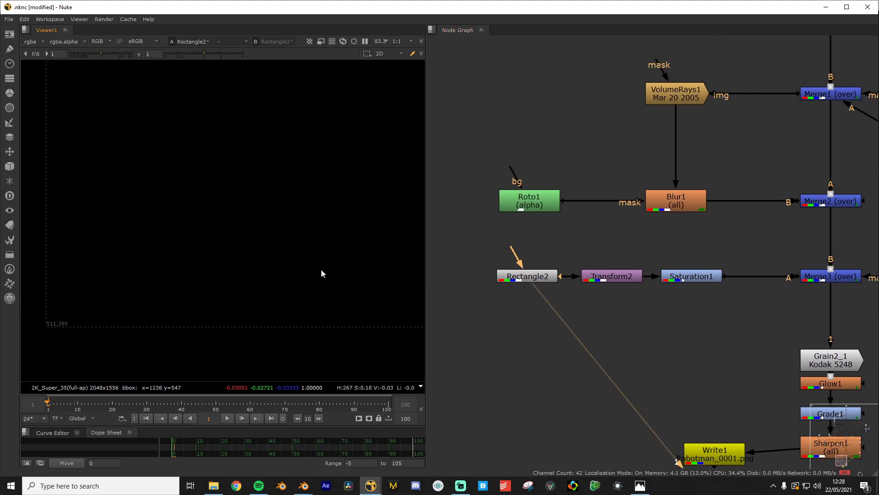
{"action": "middle_click_drag", "start_coordinate": [321, 270], "coordinate": [274, 329]}
View the Transform2 and Saturation1 outputs, then select Merge3
{"action": "left_click", "coordinate": [629, 278]}
{"action": "key", "text": "1"}
{"action": "left_click", "coordinate": [675, 276]}
{"action": "key", "text": "1"}
{"action": "middle_click_drag", "start_coordinate": [721, 285], "coordinate": [513, 282]}
{"action": "left_click", "coordinate": [622, 278]}
Show the Roto2 ellipse mask output in the viewer and open its properties
{"action": "key", "text": "1"}
{"action": "left_click", "coordinate": [752, 278]}
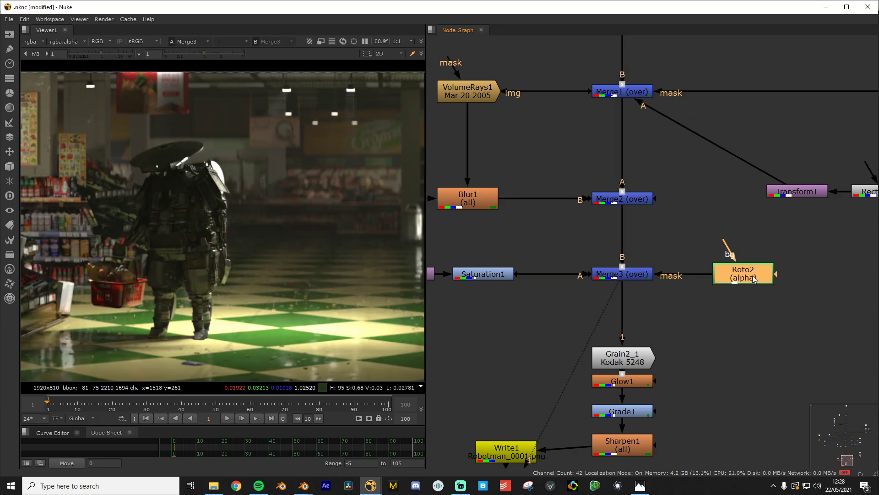
{"action": "key", "text": "1"}
{"action": "double_click", "coordinate": [753, 278]}
{"action": "scroll", "coordinate": [286, 161], "scroll_direction": "down", "scroll_amount": 6}
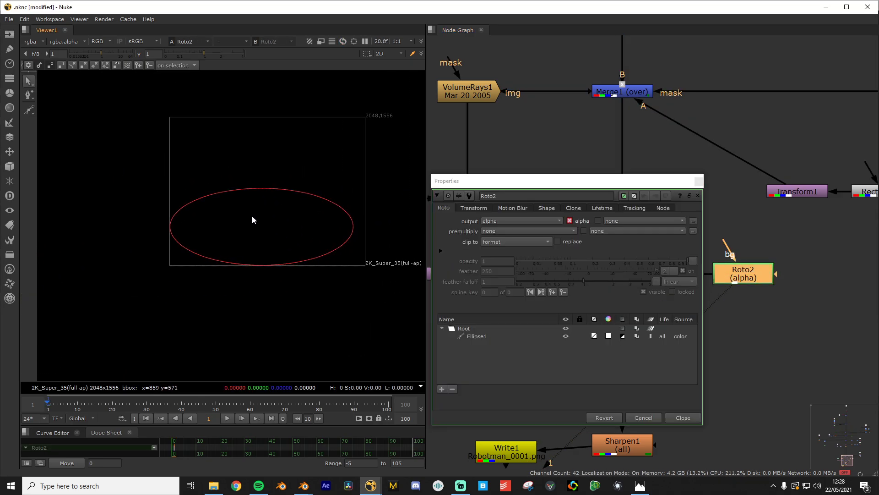
{"action": "scroll", "coordinate": [242, 200], "scroll_direction": "up", "scroll_amount": 2}
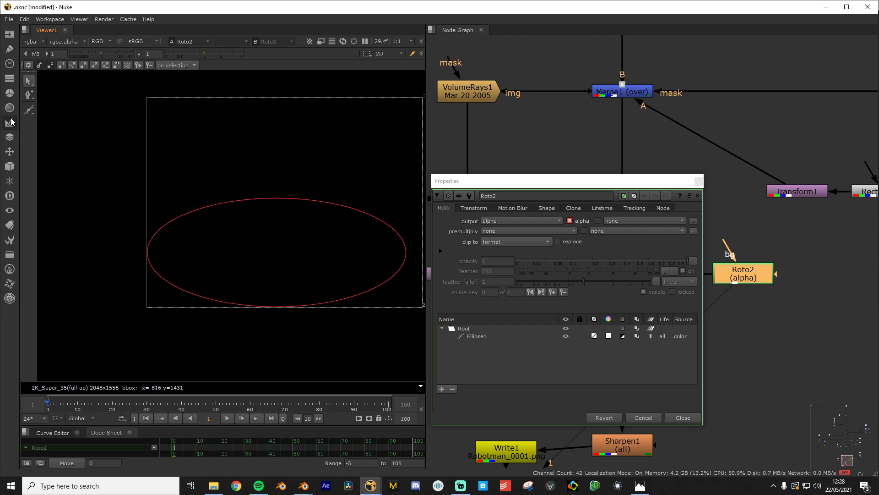
Browse the roto toolbar's point-editing, selection and shape flyouts, then close Roto2's properties
{"action": "right_click", "coordinate": [27, 91]}
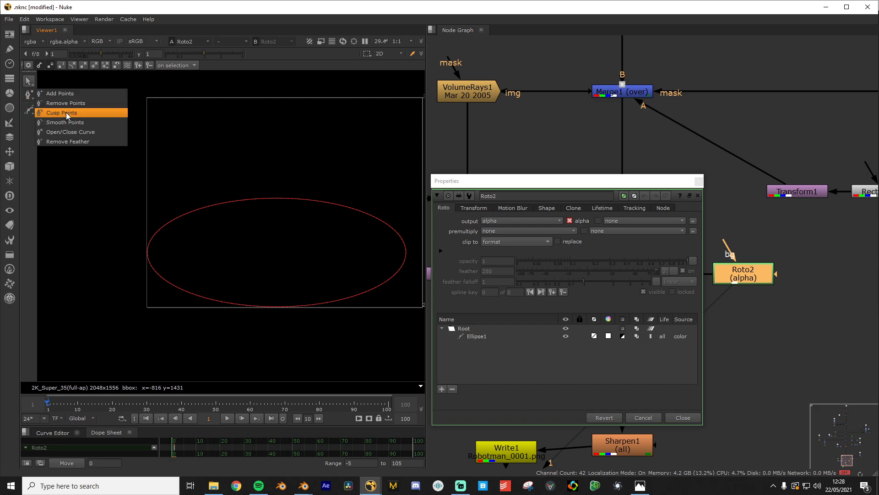
{"action": "left_click", "coordinate": [29, 84]}
{"action": "right_click", "coordinate": [28, 85]}
{"action": "left_click", "coordinate": [29, 110]}
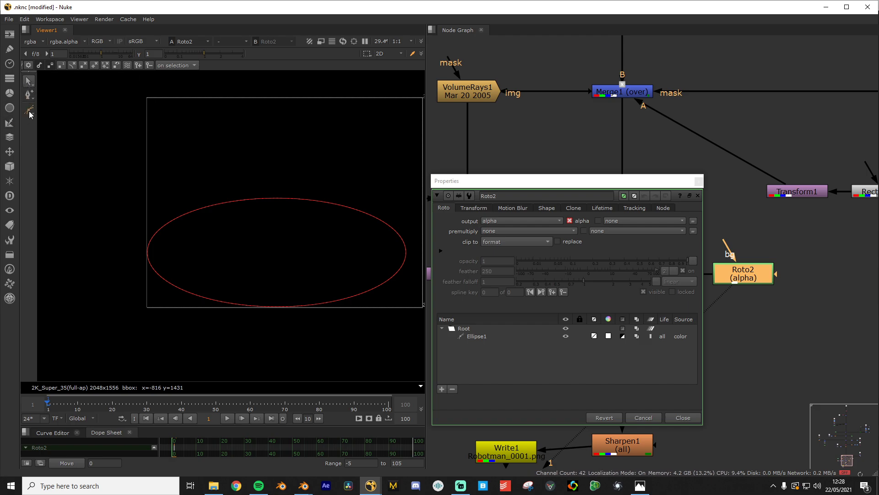
{"action": "right_click", "coordinate": [28, 110]}
{"action": "left_click", "coordinate": [22, 121]}
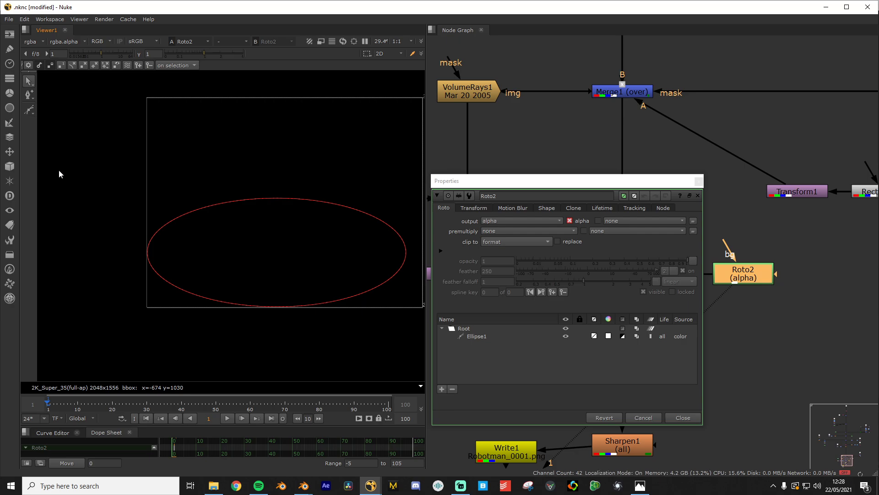
{"action": "left_click", "coordinate": [680, 418]}
View Merge3, then switch the viewer to Merge2 and recentre the image
{"action": "left_click", "coordinate": [624, 277]}
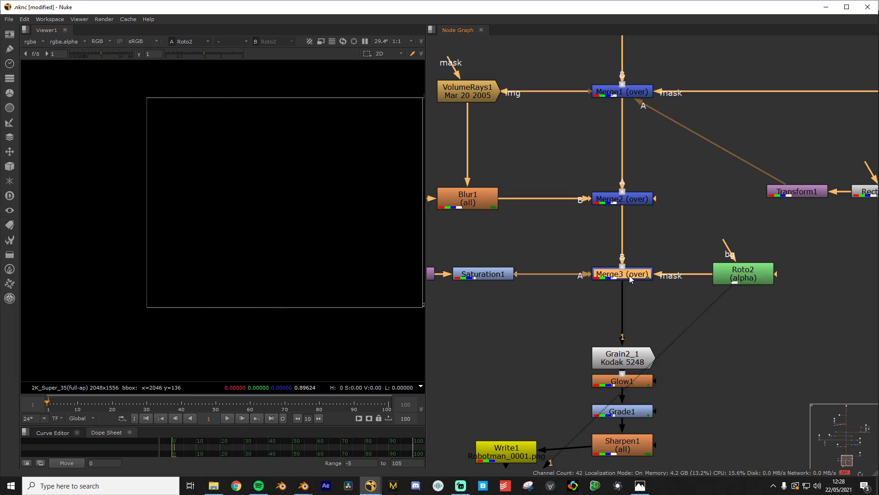
{"action": "key", "text": "1"}
{"action": "left_click", "coordinate": [617, 205]}
{"action": "key", "text": "1"}
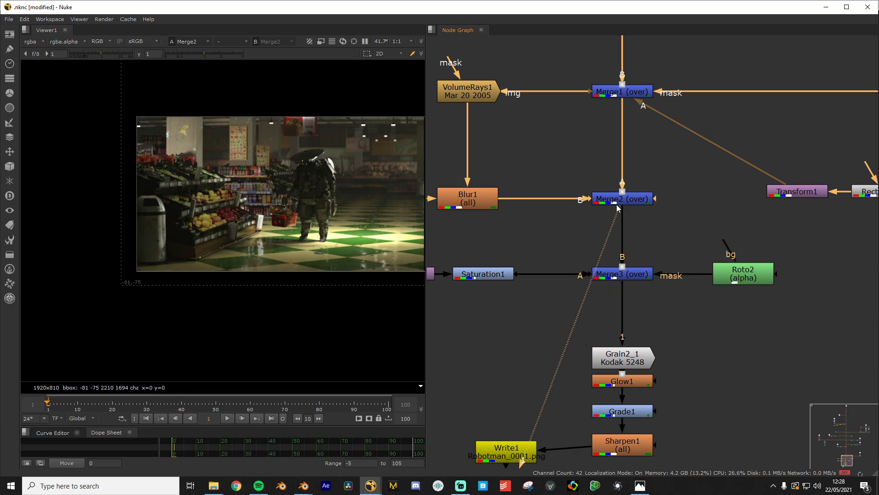
{"action": "scroll", "coordinate": [269, 269], "scroll_direction": "down", "scroll_amount": 4}
{"action": "middle_click_drag", "start_coordinate": [271, 270], "coordinate": [225, 267]}
{"action": "scroll", "coordinate": [226, 269], "scroll_direction": "up", "scroll_amount": 3}
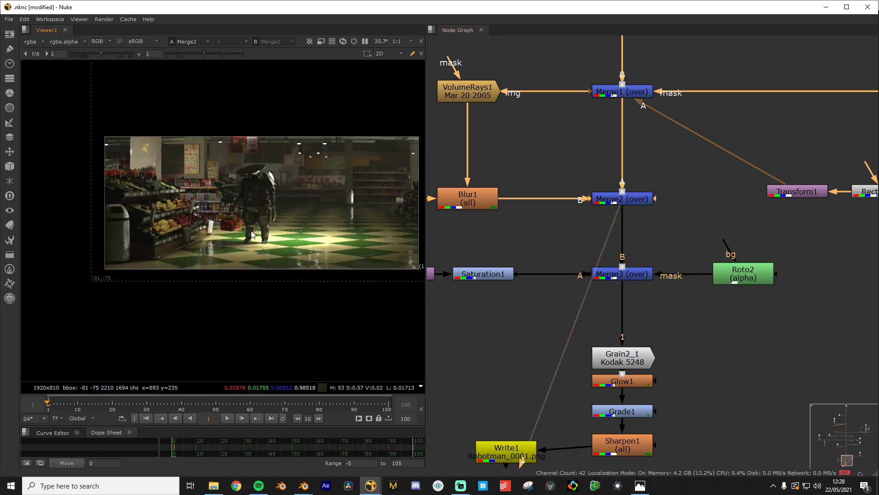
Toggle between Merge3 and Merge2 again, finishing on the Merge3 composite
{"action": "left_click", "coordinate": [609, 274]}
{"action": "key", "text": "1"}
{"action": "scroll", "coordinate": [138, 201], "scroll_direction": "up", "scroll_amount": 3}
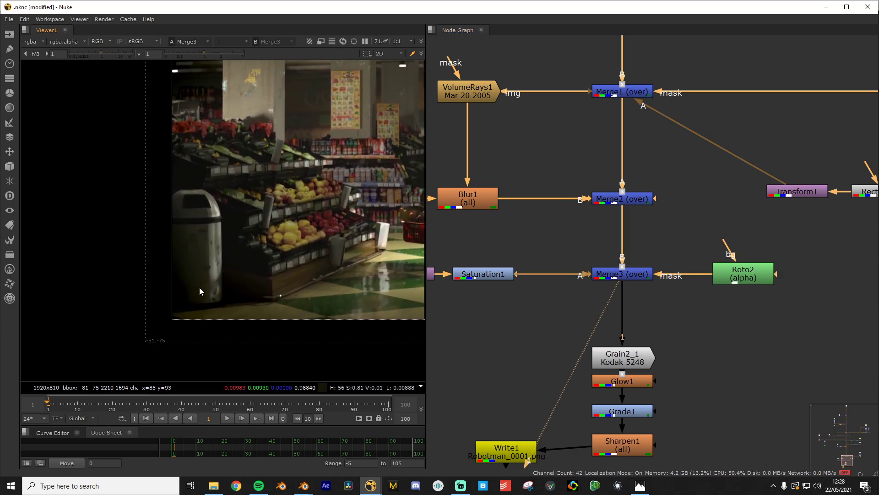
{"action": "scroll", "coordinate": [187, 256], "scroll_direction": "down", "scroll_amount": 3}
{"action": "left_click", "coordinate": [626, 203]}
{"action": "key", "text": "1"}
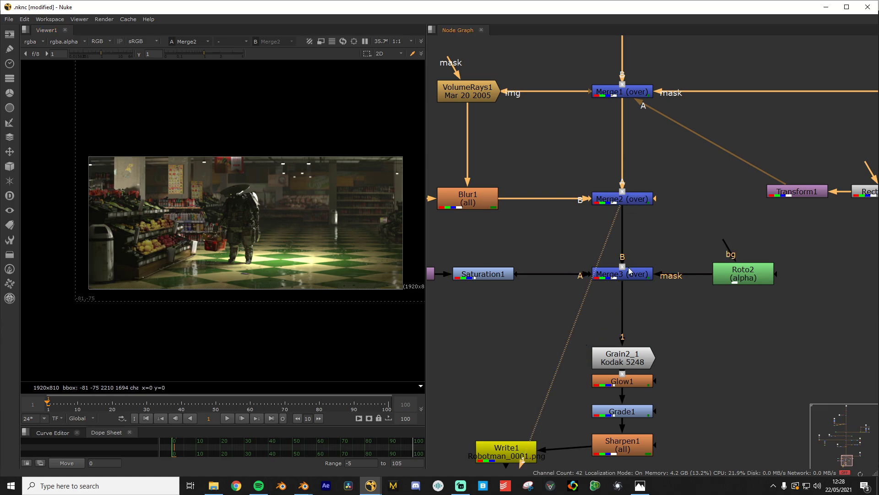
{"action": "left_click", "coordinate": [629, 270]}
{"action": "key", "text": "1"}
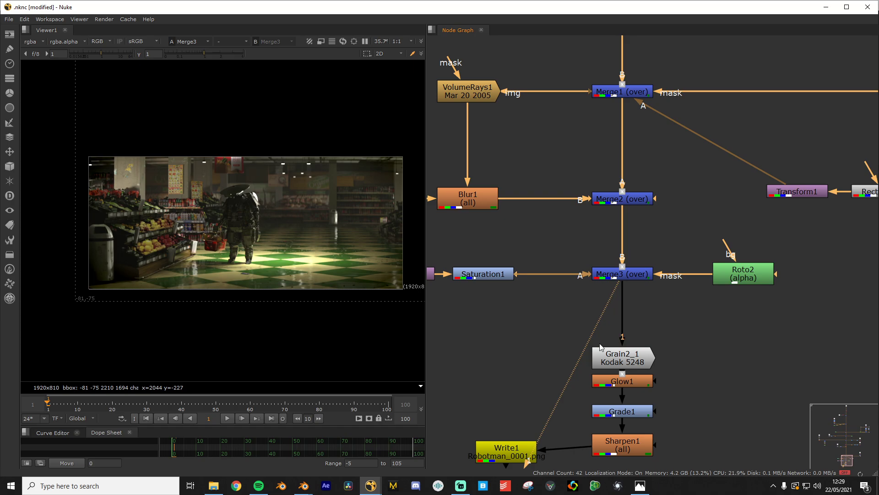
View the Grain2_1 stage and zoom in on the robot to inspect the Kodak 5248 grain
{"action": "scroll", "coordinate": [290, 232], "scroll_direction": "up", "scroll_amount": 8}
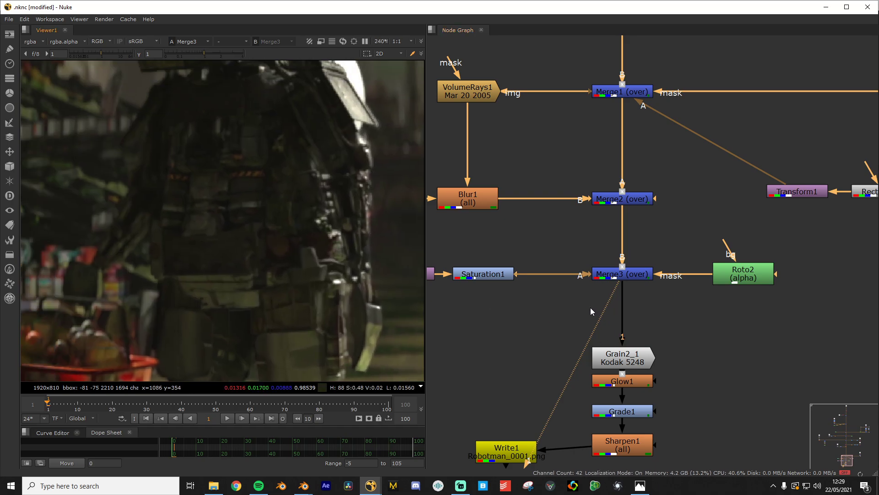
{"action": "scroll", "coordinate": [588, 308], "scroll_direction": "down", "scroll_amount": 1}
{"action": "scroll", "coordinate": [675, 243], "scroll_direction": "up", "scroll_amount": 1}
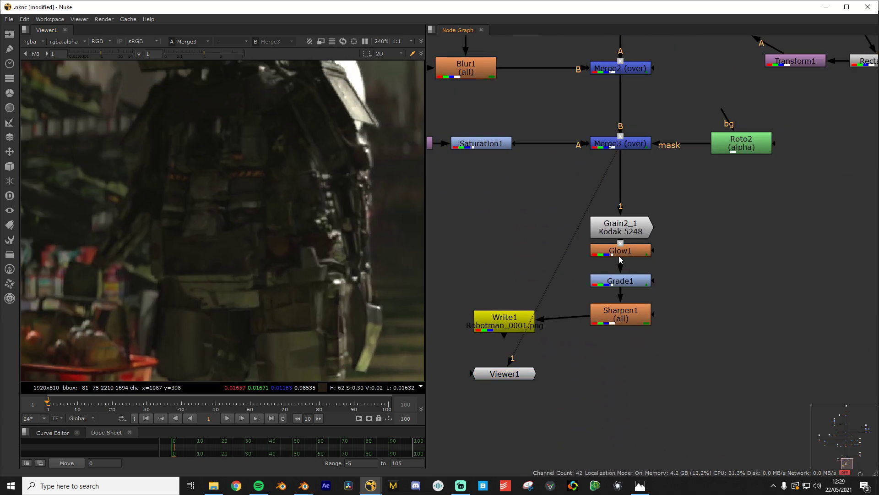
{"action": "scroll", "coordinate": [417, 238], "scroll_direction": "up", "scroll_amount": 2}
{"action": "left_click", "coordinate": [617, 229]}
{"action": "key", "text": "1"}
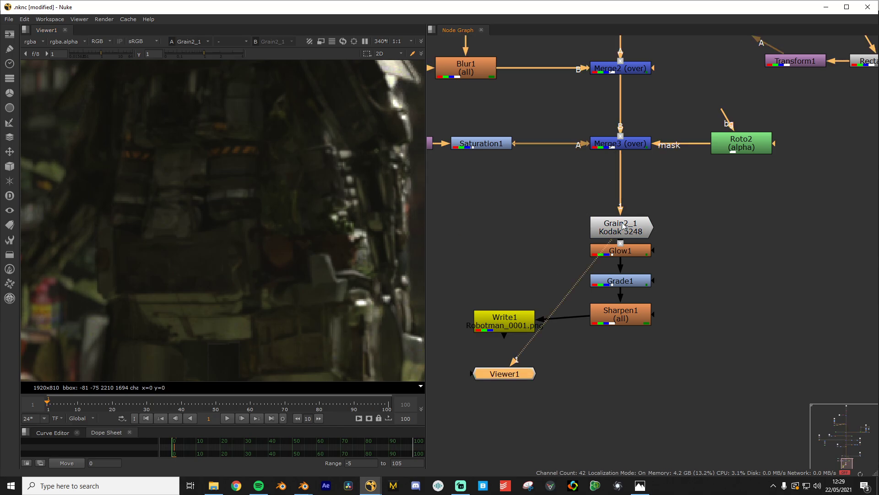
{"action": "scroll", "coordinate": [182, 242], "scroll_direction": "up", "scroll_amount": 3}
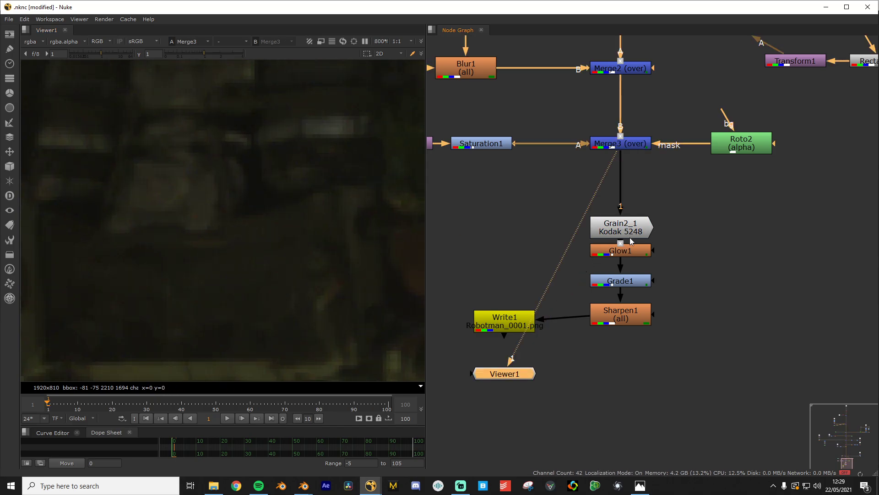
{"action": "scroll", "coordinate": [255, 231], "scroll_direction": "down", "scroll_amount": 4}
{"action": "scroll", "coordinate": [237, 248], "scroll_direction": "down", "scroll_amount": 6}
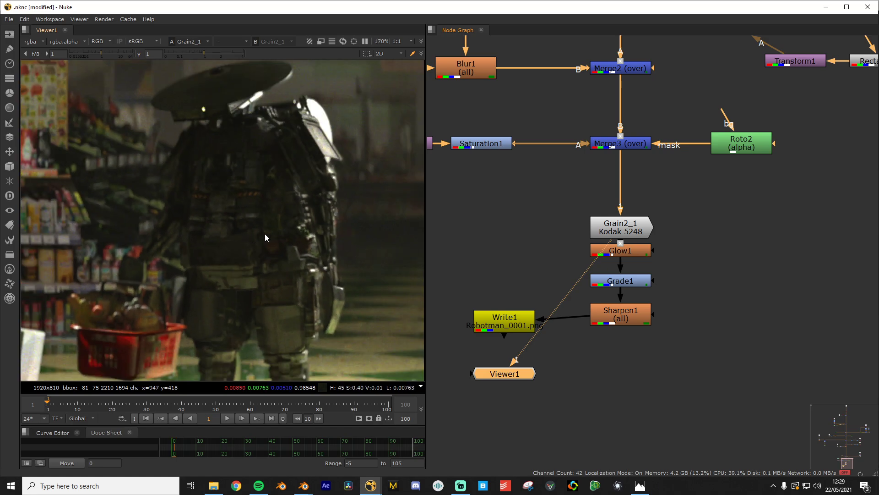
{"action": "scroll", "coordinate": [238, 219], "scroll_direction": "up", "scroll_amount": 5}
{"action": "scroll", "coordinate": [189, 256], "scroll_direction": "up", "scroll_amount": 1}
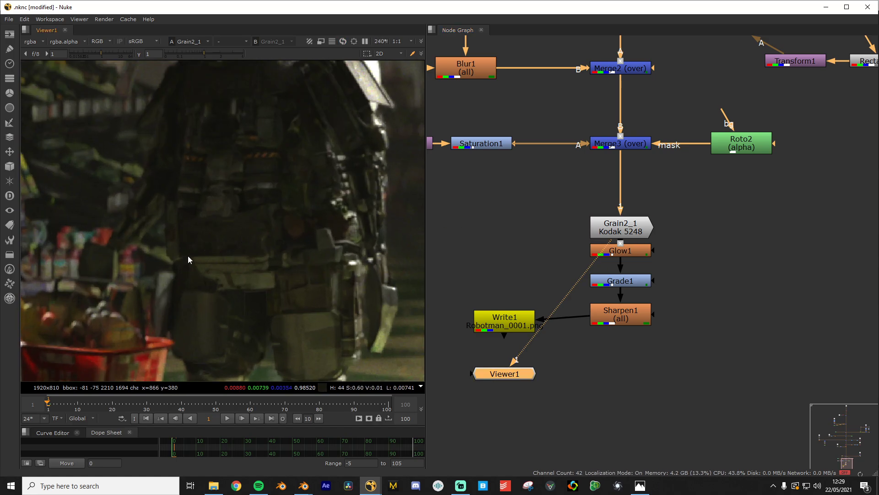
{"action": "scroll", "coordinate": [233, 290], "scroll_direction": "up", "scroll_amount": 3}
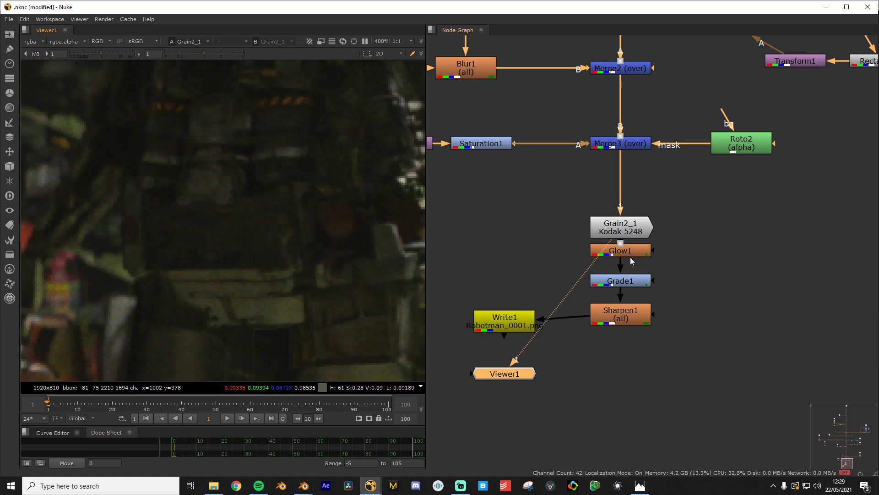
{"action": "scroll", "coordinate": [281, 206], "scroll_direction": "down", "scroll_amount": 6}
{"action": "scroll", "coordinate": [290, 166], "scroll_direction": "up", "scroll_amount": 5}
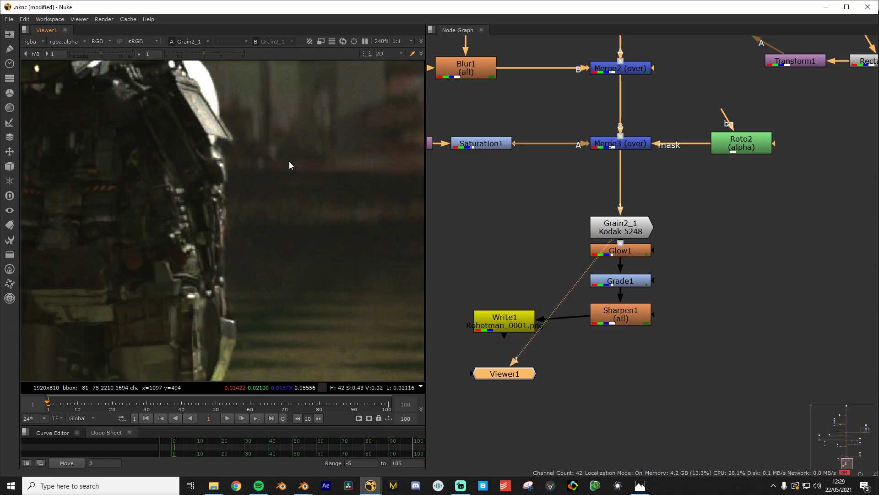
Show the Glow1 stage and frame the robot's head in the viewer
{"action": "left_click", "coordinate": [616, 281]}
{"action": "left_click", "coordinate": [626, 254]}
{"action": "key", "text": "1"}
{"action": "middle_click_drag", "start_coordinate": [167, 108], "coordinate": [241, 240]}
{"action": "scroll", "coordinate": [242, 240], "scroll_direction": "up", "scroll_amount": 3}
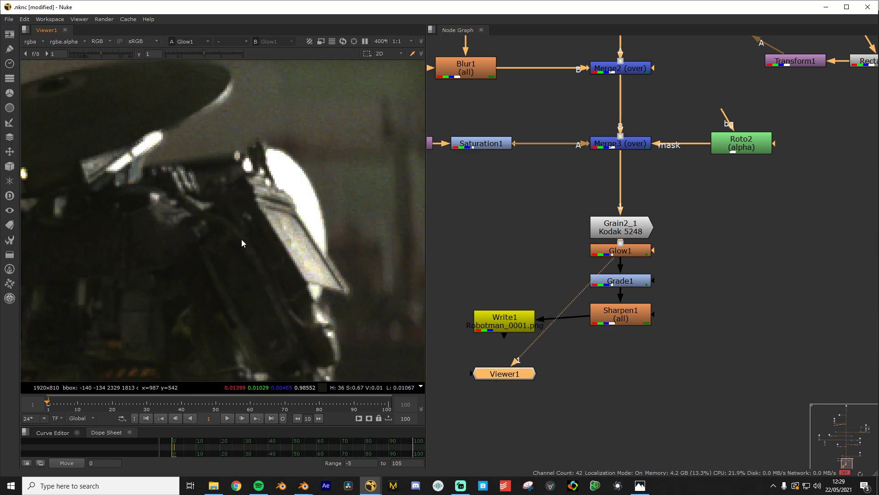
{"action": "scroll", "coordinate": [242, 243], "scroll_direction": "up", "scroll_amount": 2}
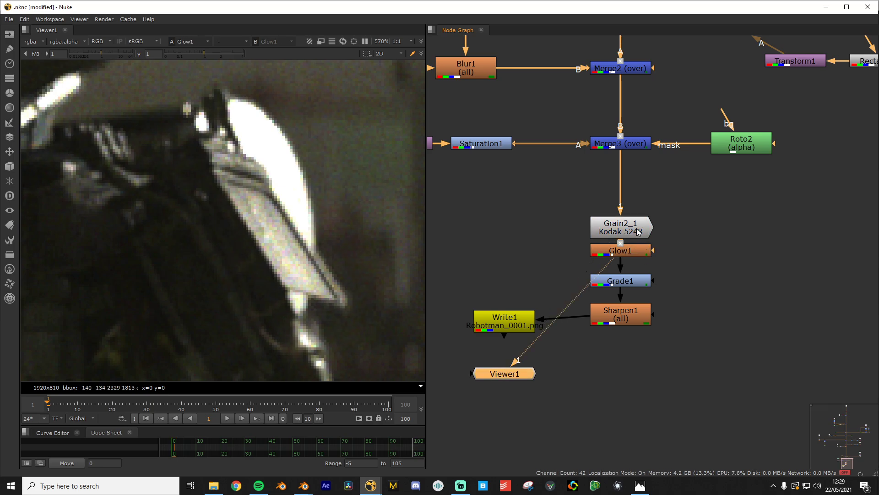
{"action": "scroll", "coordinate": [390, 260], "scroll_direction": "down", "scroll_amount": 6}
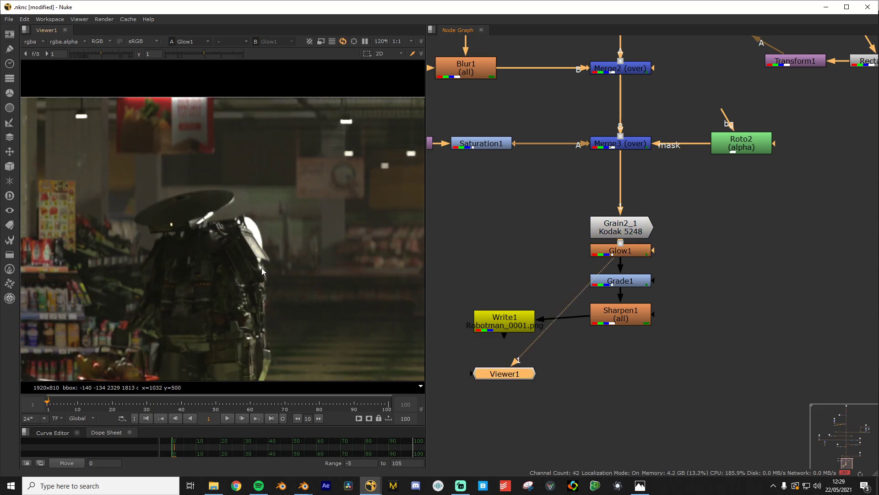
View the Grade1 output, zooming to inspect it, then switch to Sharpen1
{"action": "key", "text": "1"}
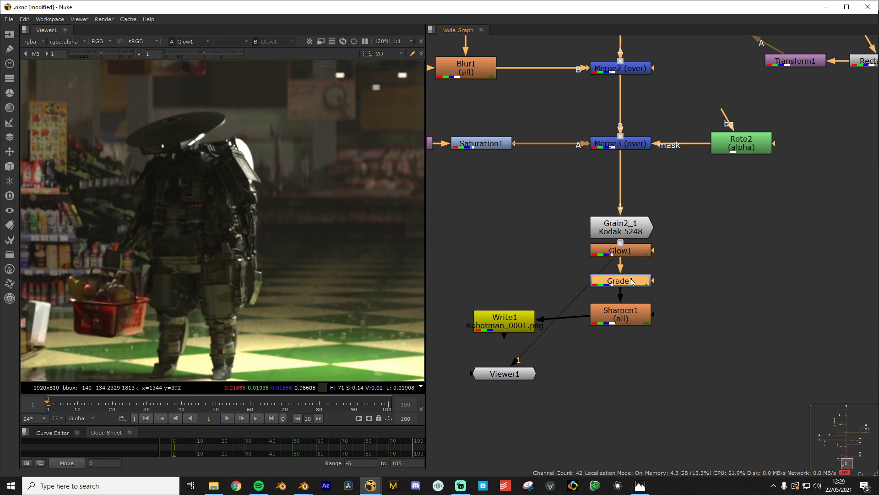
{"action": "scroll", "coordinate": [269, 224], "scroll_direction": "down", "scroll_amount": 3}
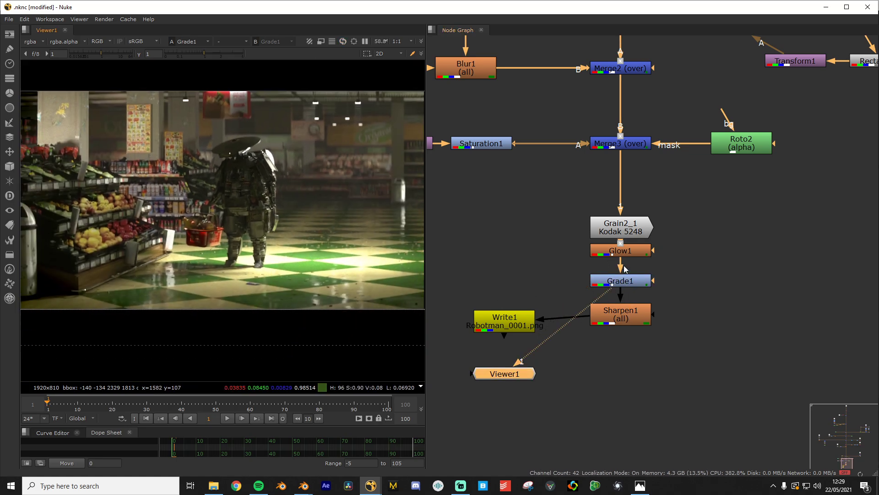
{"action": "scroll", "coordinate": [240, 230], "scroll_direction": "down", "scroll_amount": 2}
{"action": "scroll", "coordinate": [240, 230], "scroll_direction": "up", "scroll_amount": 2}
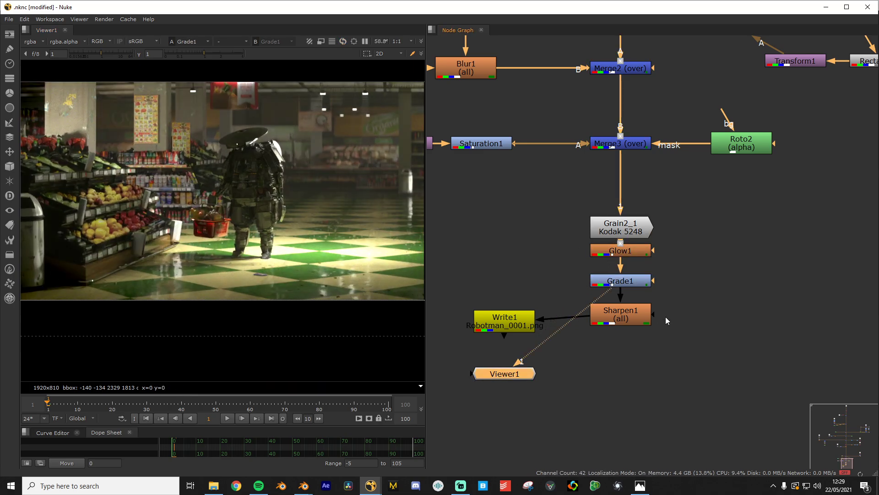
{"action": "scroll", "coordinate": [314, 134], "scroll_direction": "up", "scroll_amount": 4}
{"action": "left_click", "coordinate": [624, 317]}
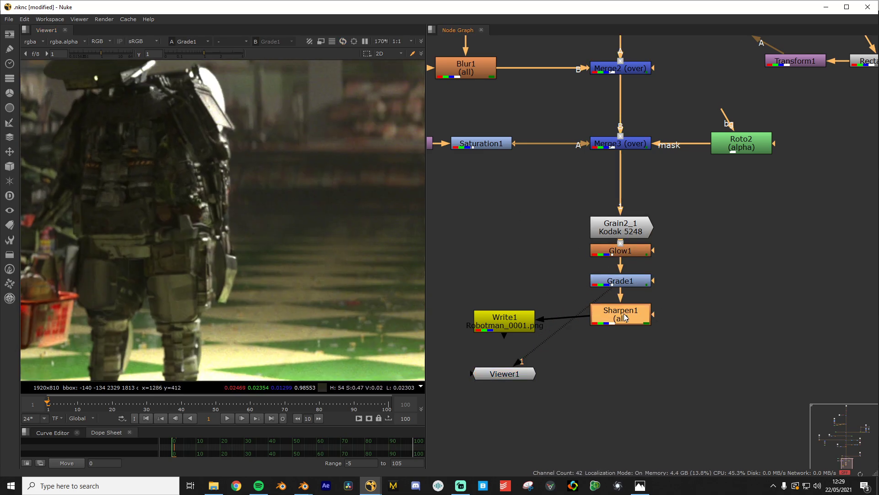
{"action": "key", "text": "1"}
Compare against Grade1 once more and end on Sharpen1 with the whole robot framed
{"action": "scroll", "coordinate": [197, 170], "scroll_direction": "up", "scroll_amount": 3}
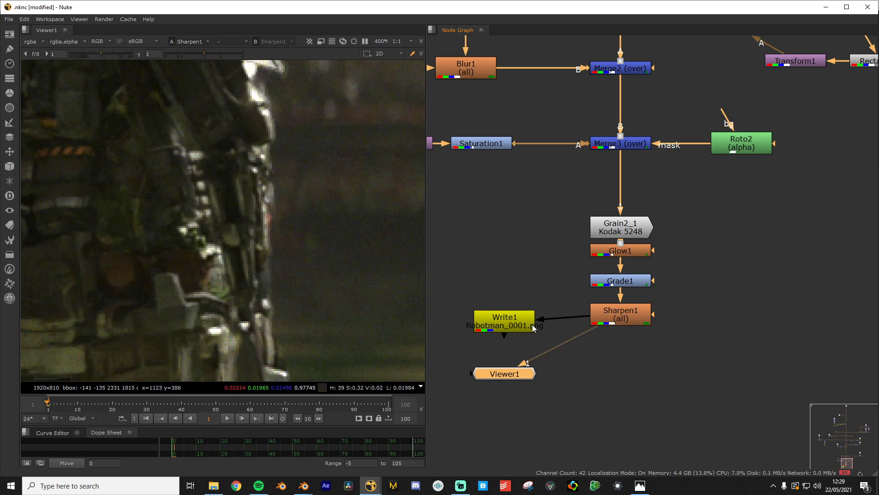
{"action": "left_click", "coordinate": [639, 284]}
{"action": "key", "text": "1"}
{"action": "left_click", "coordinate": [639, 310]}
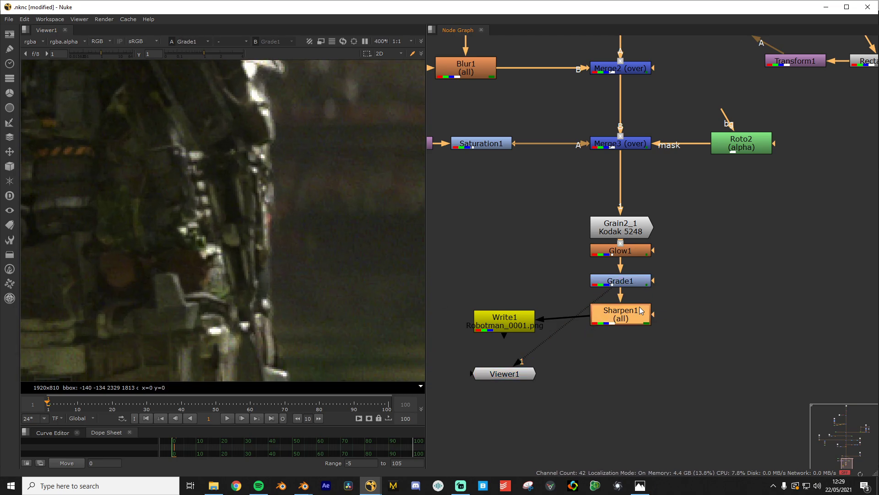
{"action": "key", "text": "1"}
{"action": "scroll", "coordinate": [229, 192], "scroll_direction": "down", "scroll_amount": 4}
{"action": "middle_click_drag", "start_coordinate": [213, 177], "coordinate": [225, 147]}
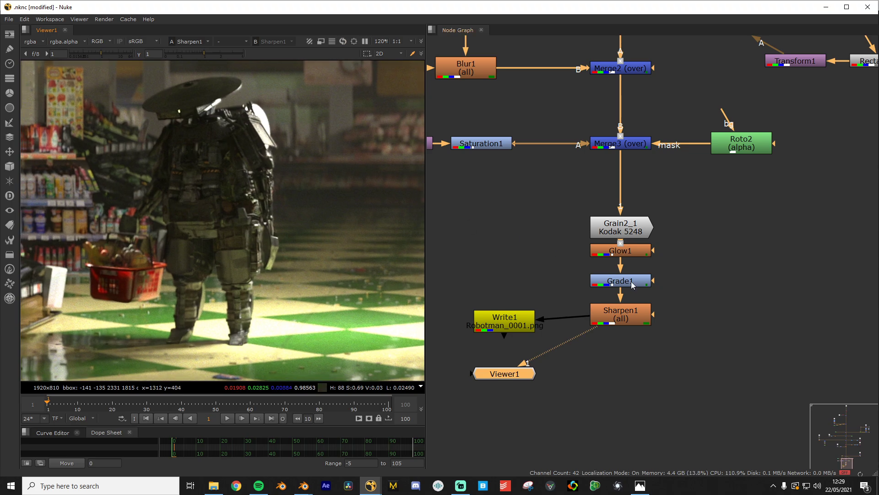
{"action": "double_click", "coordinate": [643, 315]}
{"action": "left_click_drag", "start_coordinate": [409, 221], "coordinate": [540, 221]}
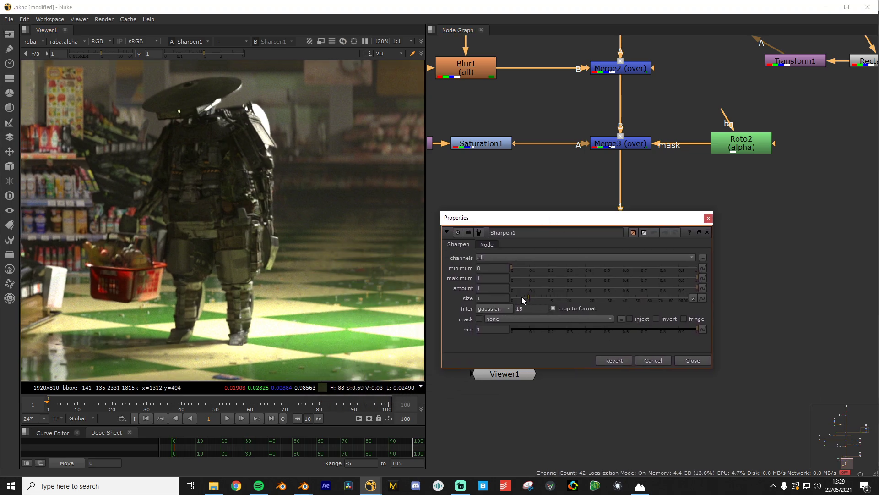
{"action": "left_click_drag", "start_coordinate": [522, 297], "coordinate": [535, 296]}
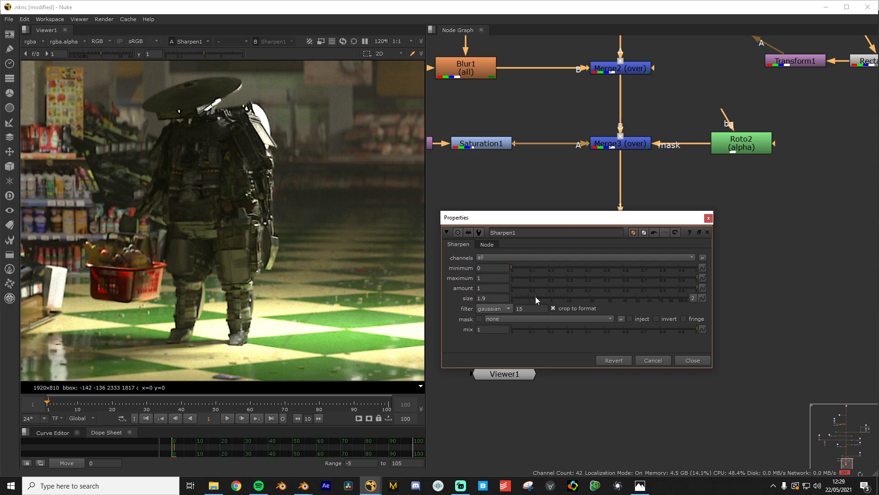
{"action": "scroll", "coordinate": [271, 303], "scroll_direction": "down", "scroll_amount": 3}
{"action": "middle_click_drag", "start_coordinate": [306, 284], "coordinate": [286, 289]}
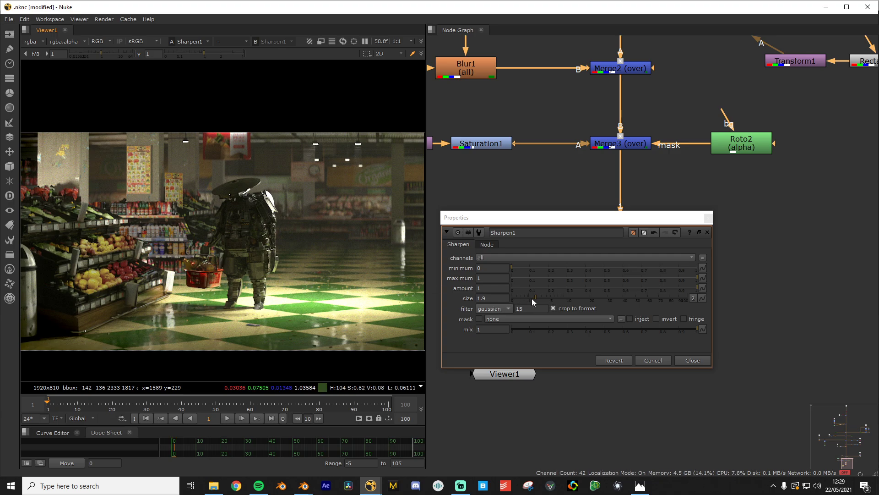
{"action": "left_click_drag", "start_coordinate": [537, 296], "coordinate": [609, 301]}
{"action": "left_click_drag", "start_coordinate": [663, 301], "coordinate": [585, 309]}
{"action": "left_click", "coordinate": [652, 361]}
{"action": "scroll", "coordinate": [640, 343], "scroll_direction": "up", "scroll_amount": 2}
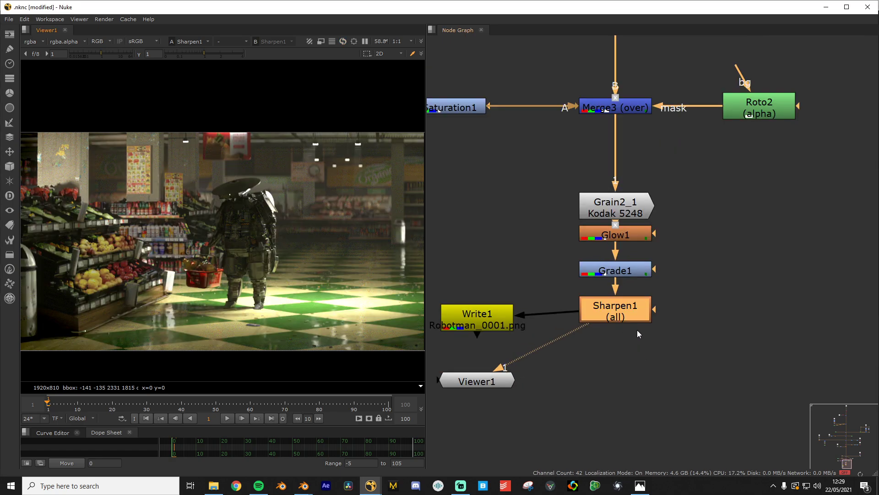
{"action": "double_click", "coordinate": [614, 308]}
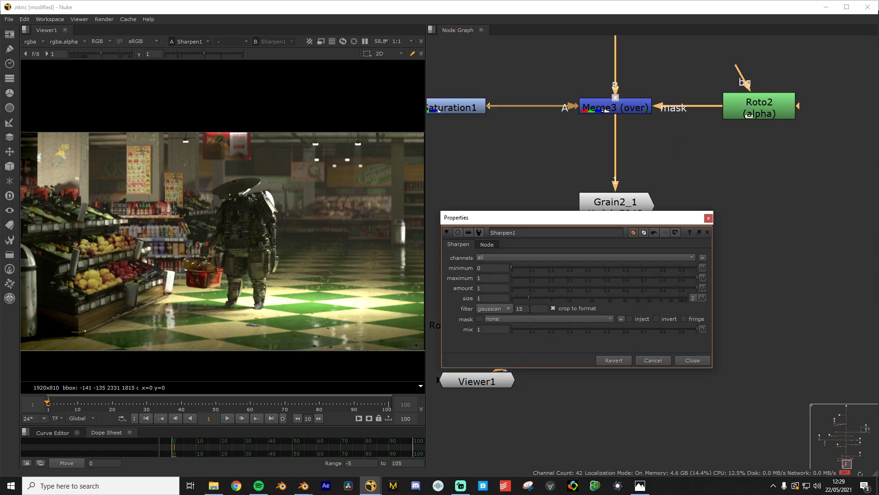
{"action": "left_click", "coordinate": [692, 361]}
{"action": "scroll", "coordinate": [651, 335], "scroll_direction": "up", "scroll_amount": 3}
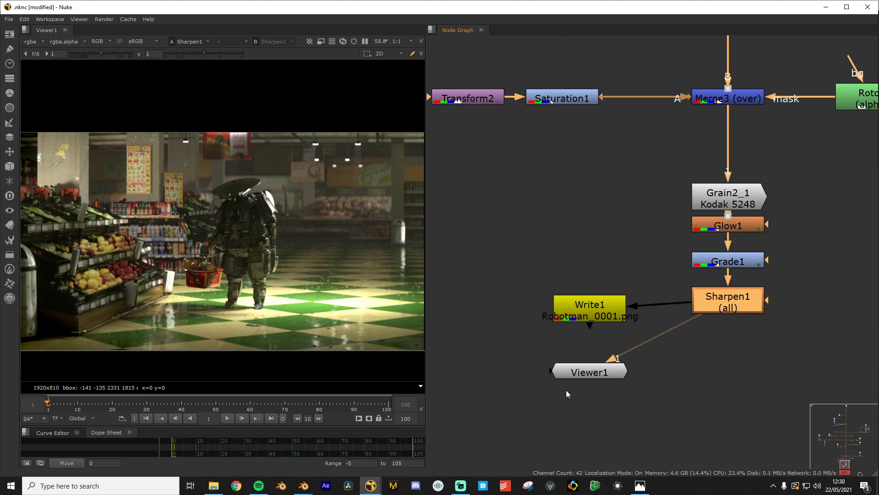
{"action": "left_click", "coordinate": [598, 376]}
{"action": "scroll", "coordinate": [672, 189], "scroll_direction": "down", "scroll_amount": 10}
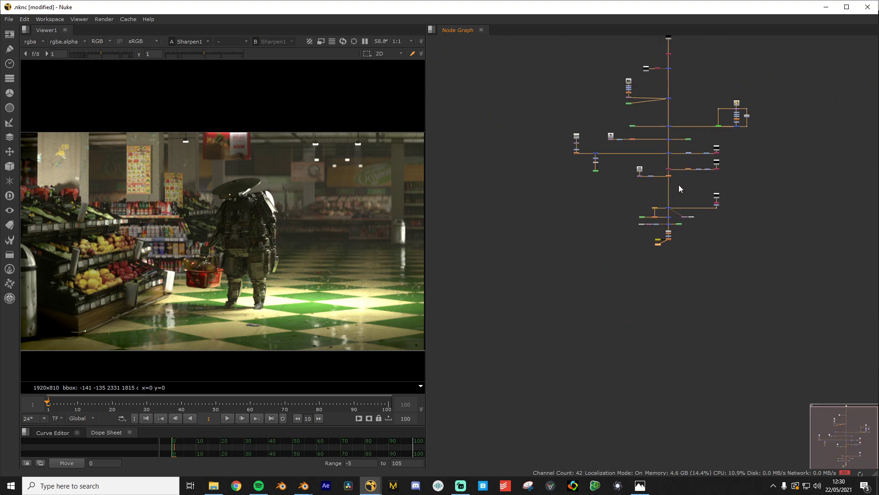
{"action": "scroll", "coordinate": [183, 266], "scroll_direction": "down", "scroll_amount": 3}
{"action": "scroll", "coordinate": [168, 278], "scroll_direction": "up", "scroll_amount": 3}
{"action": "middle_click_drag", "start_coordinate": [160, 282], "coordinate": [214, 257]}
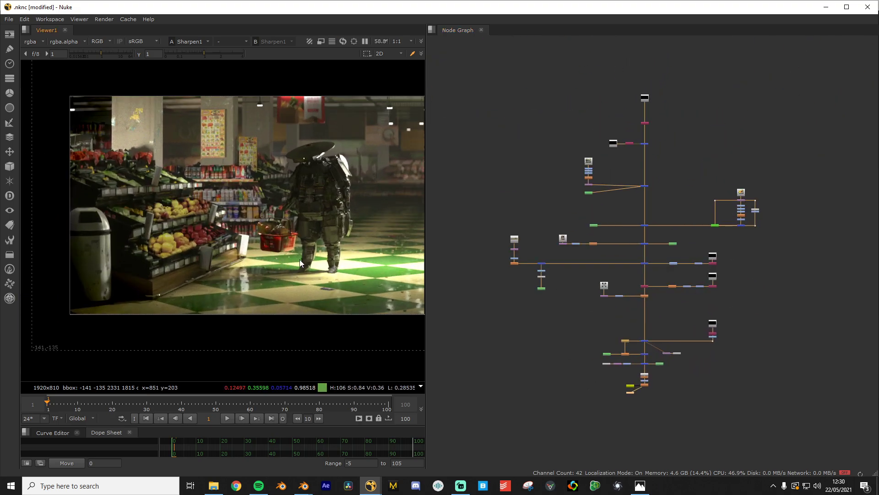
{"action": "middle_click_drag", "start_coordinate": [337, 247], "coordinate": [218, 243]}
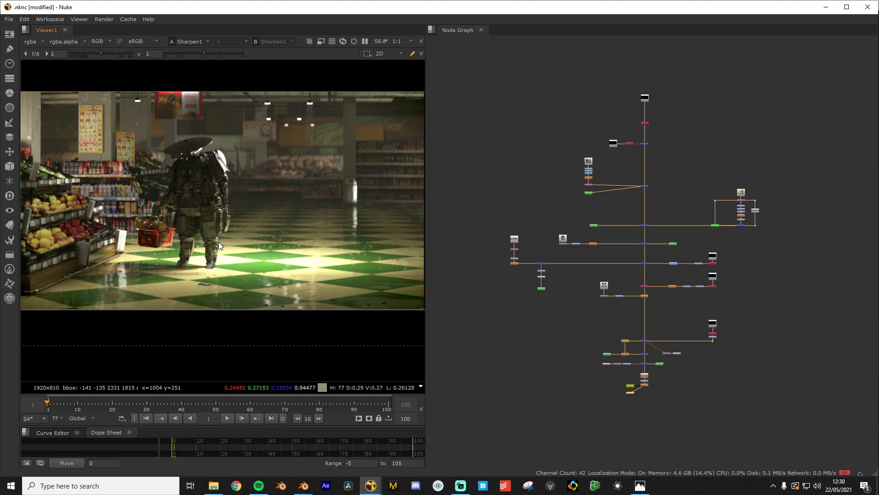
{"action": "scroll", "coordinate": [685, 226], "scroll_direction": "up", "scroll_amount": 3}
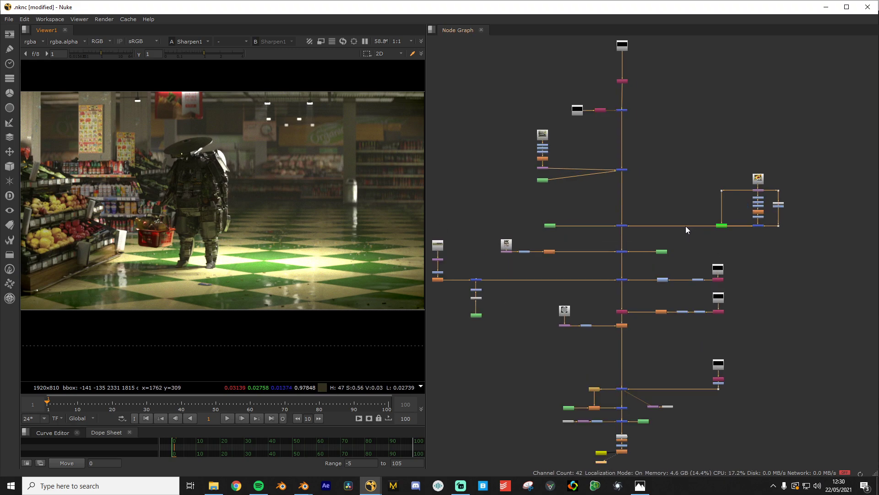
{"action": "middle_click_drag", "start_coordinate": [647, 227], "coordinate": [676, 150]}
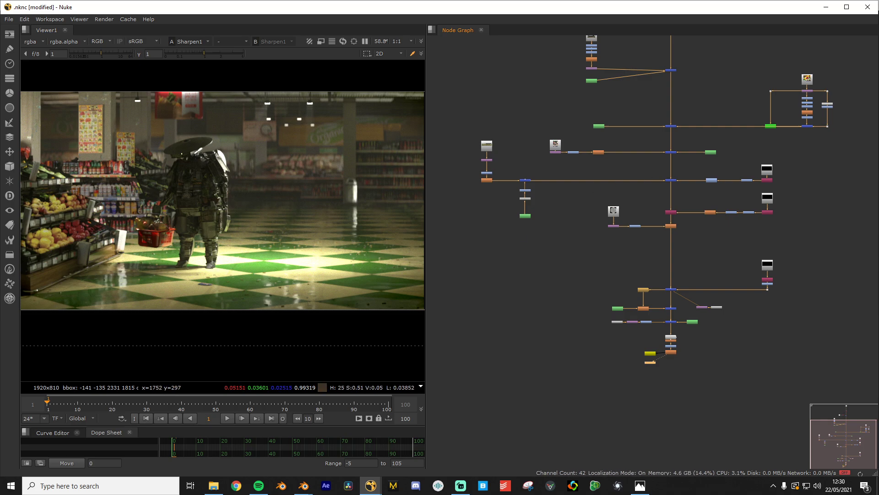
{"action": "left_click", "coordinate": [743, 348]}
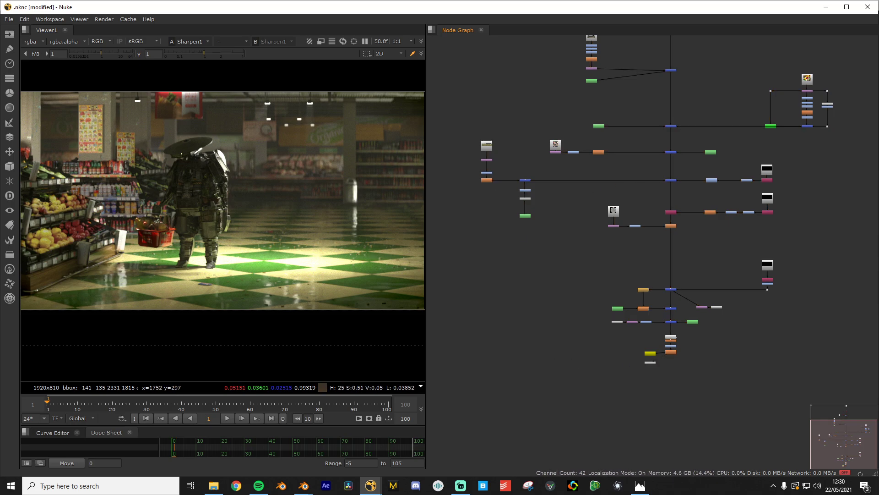
{"action": "scroll", "coordinate": [716, 356], "scroll_direction": "up", "scroll_amount": 5}
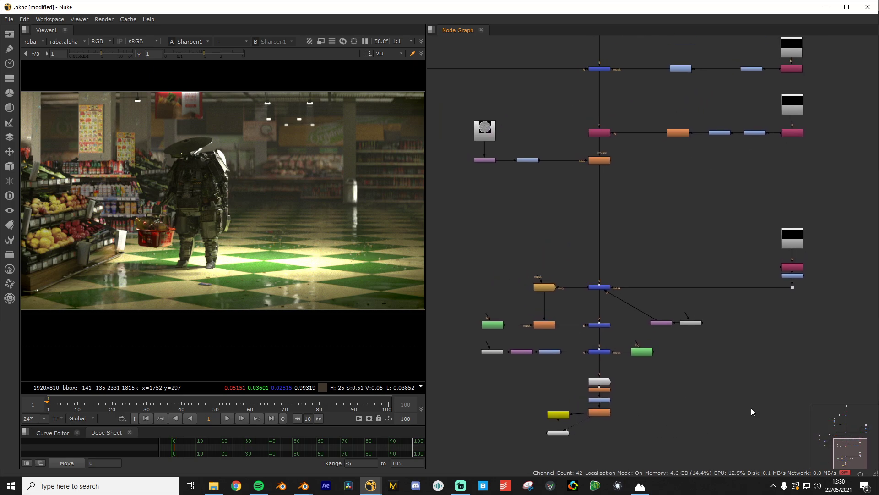